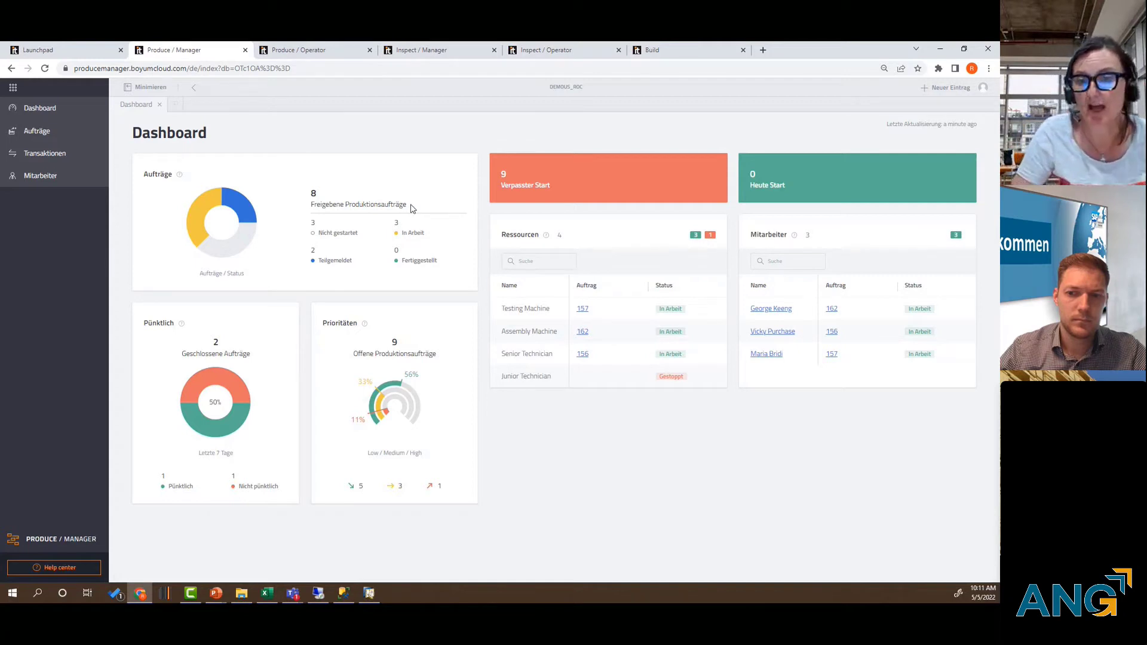
# Open production order 156 from the employees overview and examine Operation1's resources, materials and transactions
pyautogui.click(833, 332)
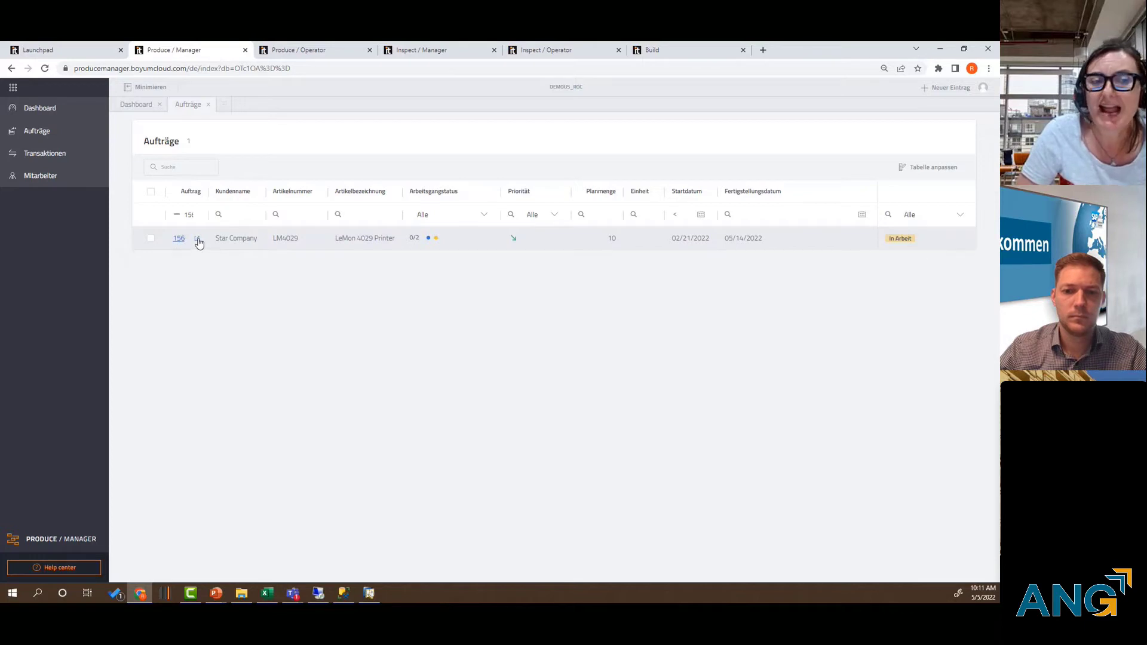
pyautogui.click(198, 240)
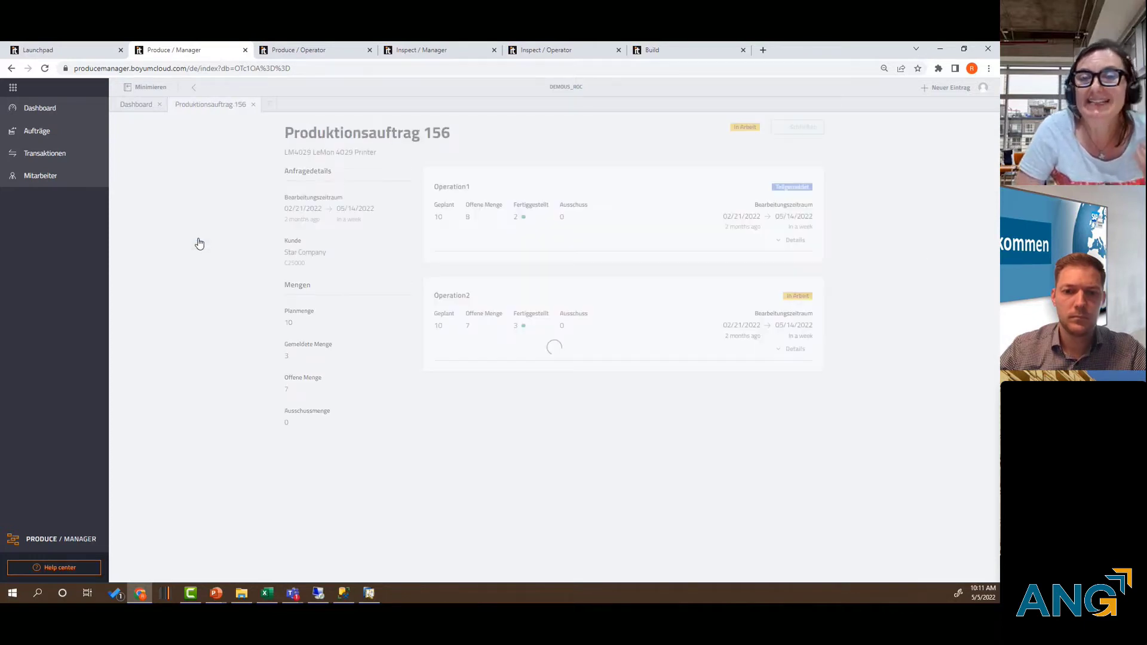
pyautogui.click(793, 242)
pyautogui.scroll(-1, 845, 314)
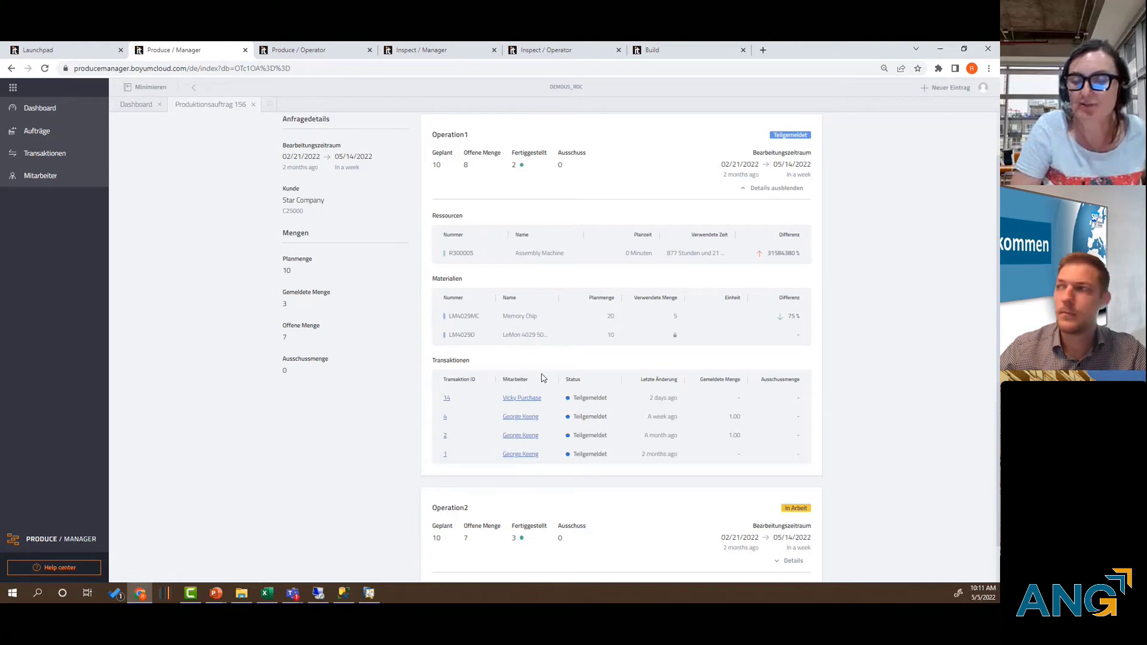
pyautogui.scroll(-1, 544, 396)
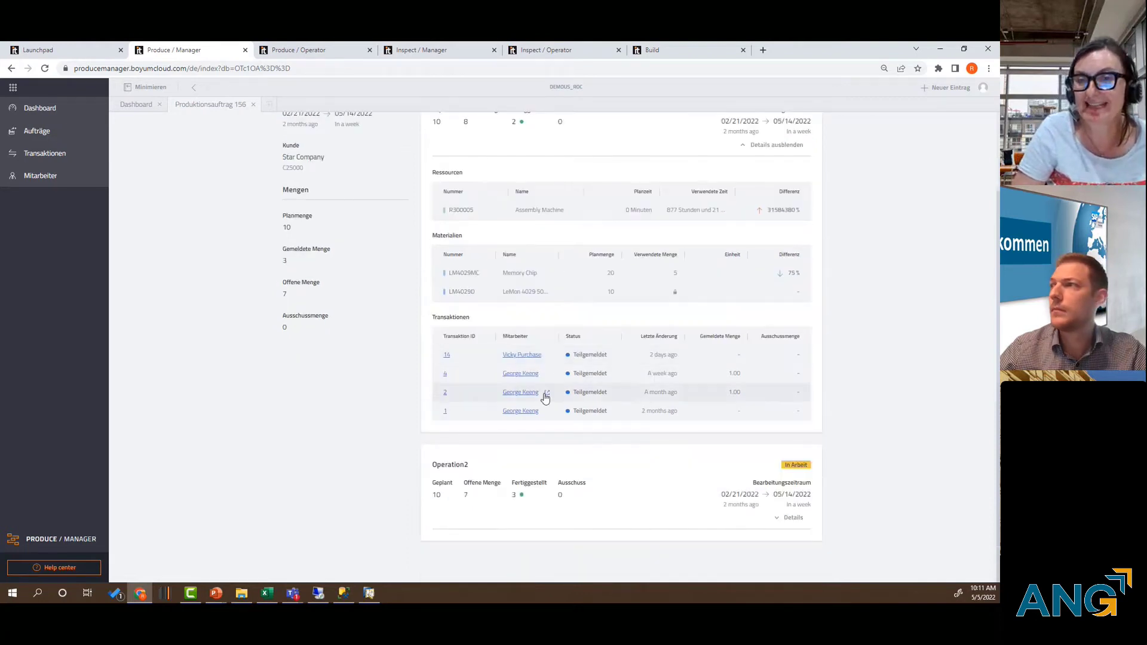
# Return to the dashboard and review the list of orders with a missed start
pyautogui.click(195, 92)
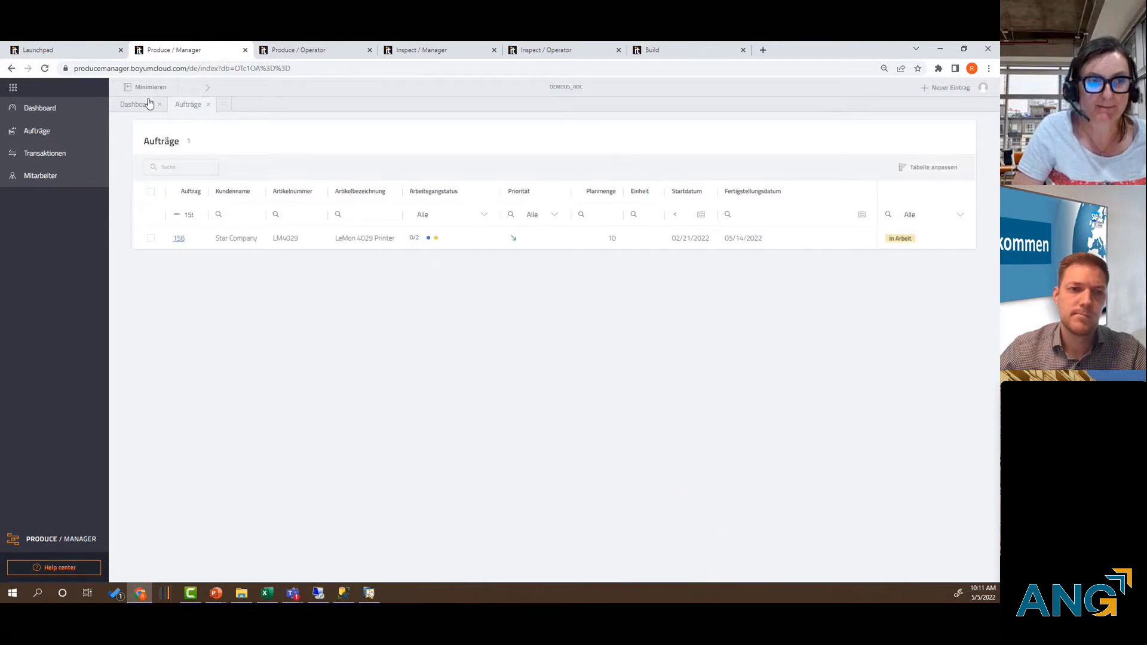
pyautogui.click(28, 111)
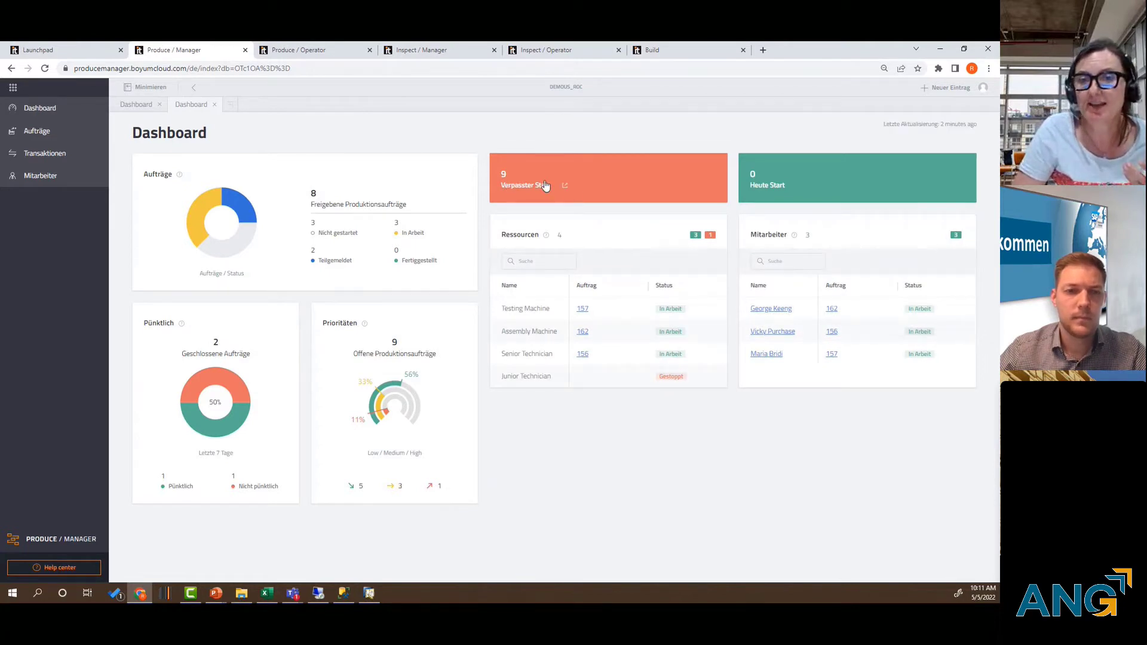
pyautogui.click(505, 178)
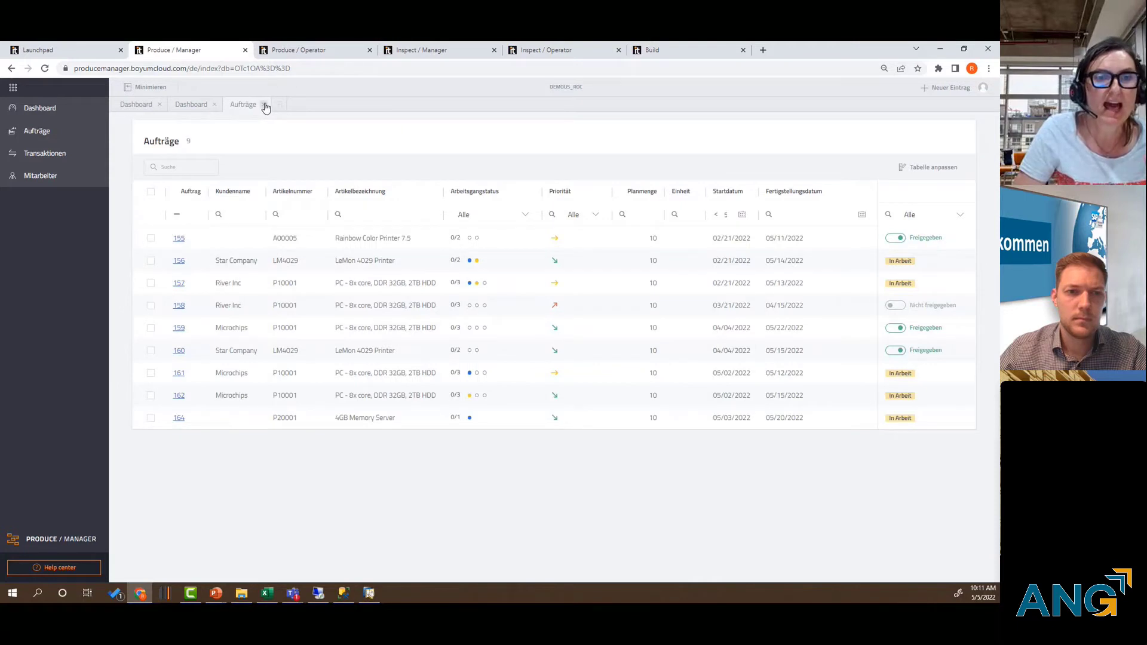
pyautogui.click(265, 106)
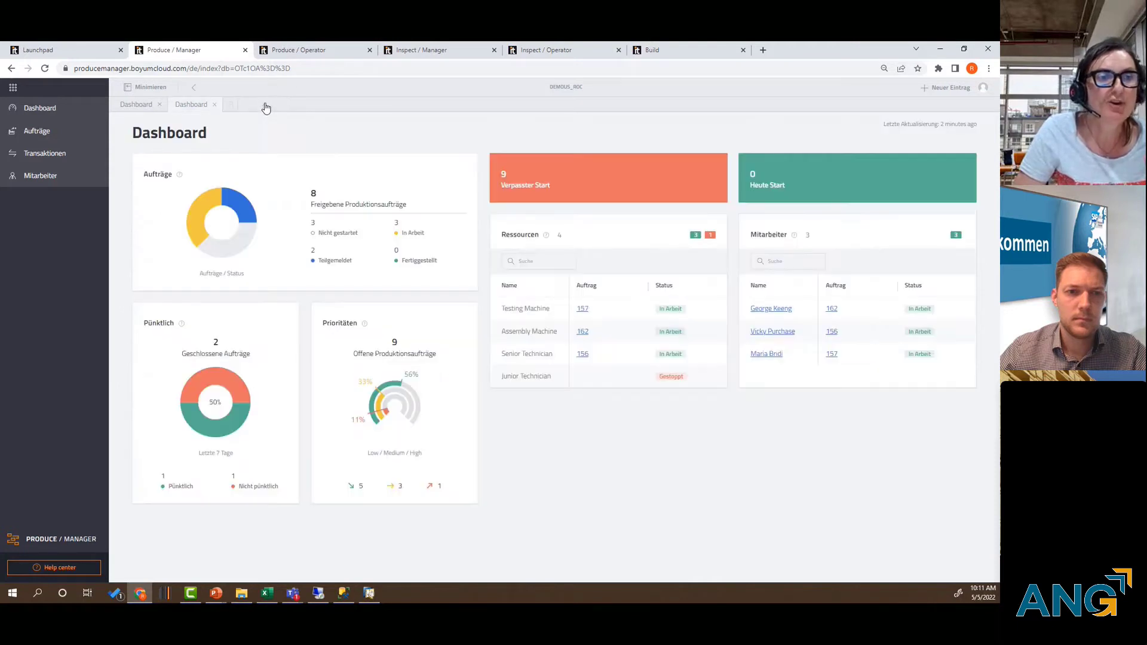
# Filter the production orders list by High priority, and reset the priority filter to Alle after reviewing it
pyautogui.click(37, 132)
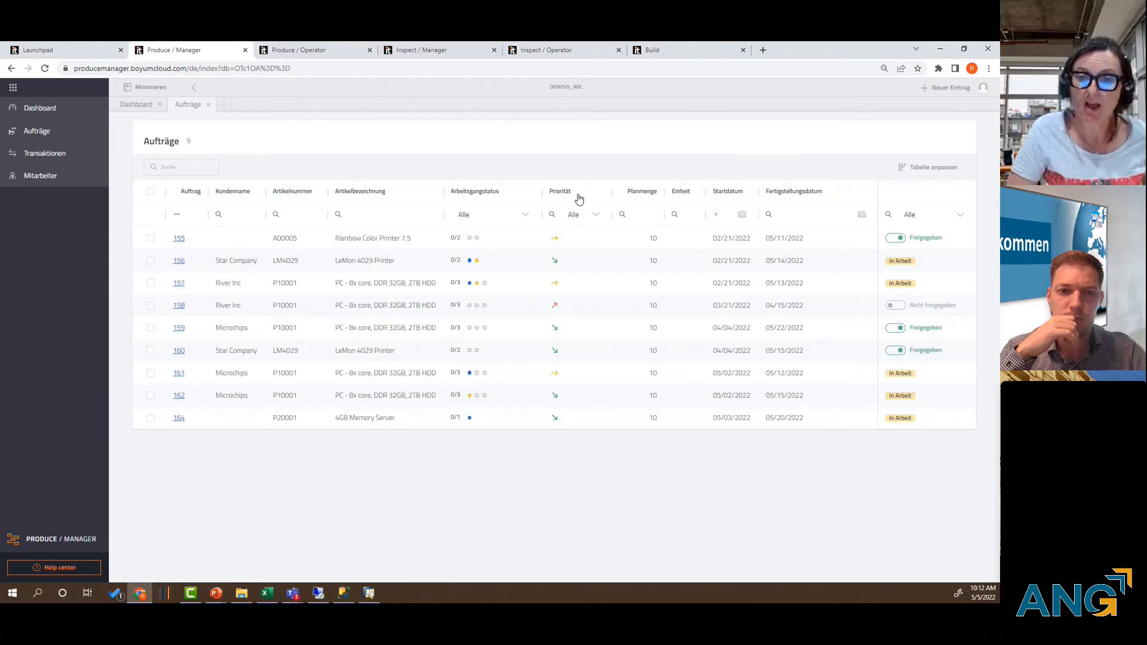
pyautogui.click(596, 218)
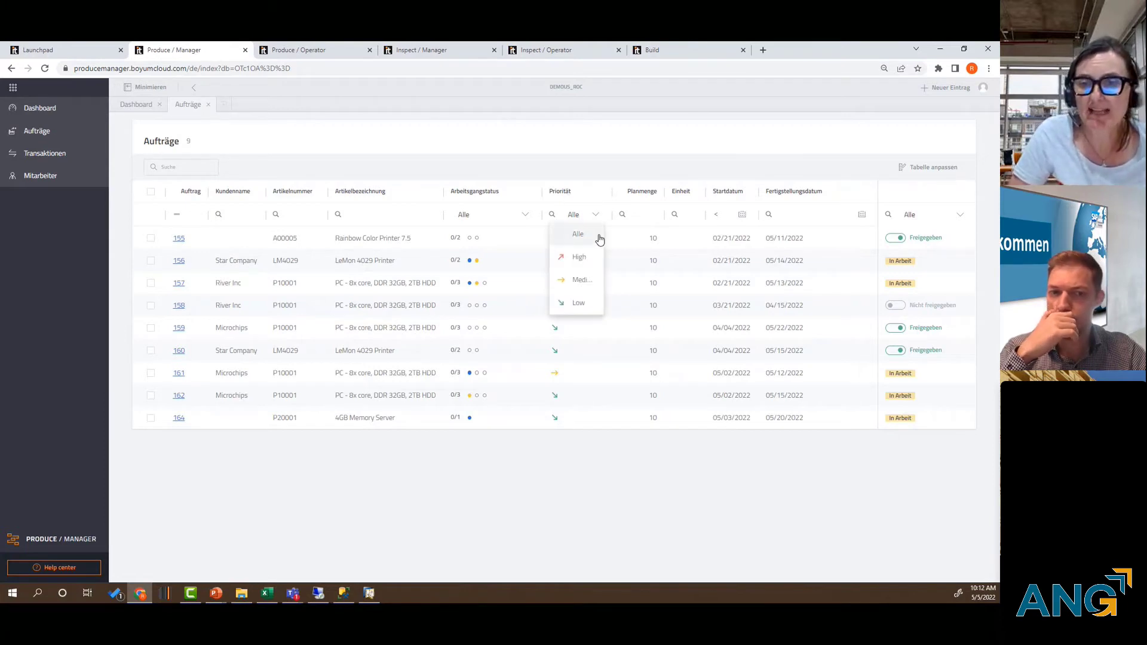
pyautogui.click(579, 257)
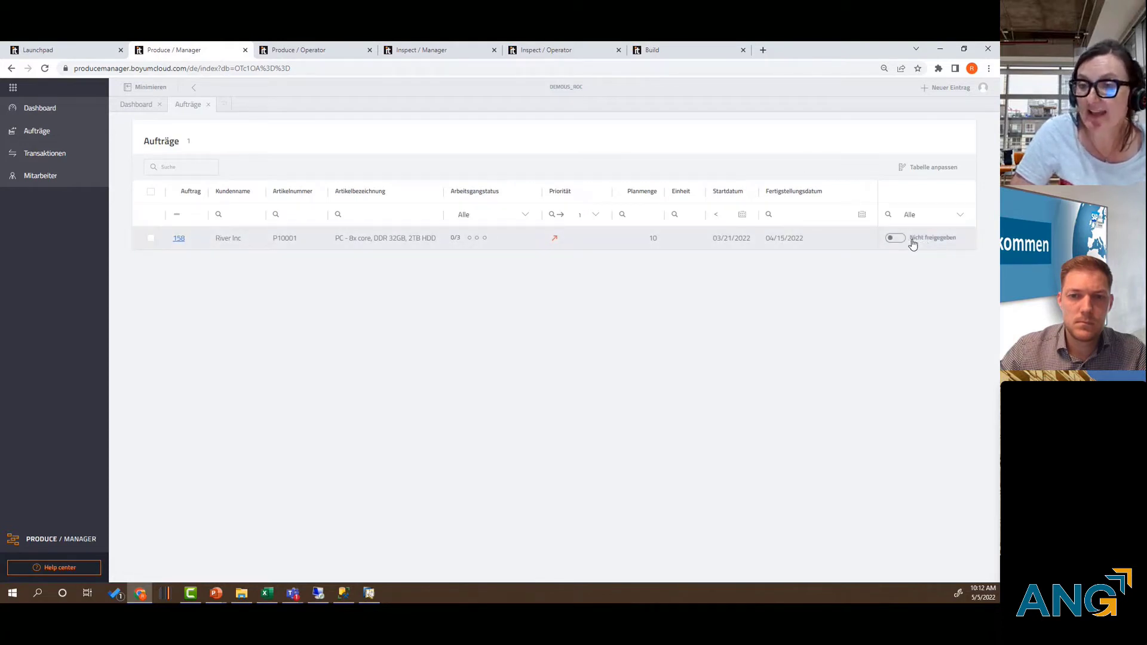
pyautogui.click(597, 217)
pyautogui.click(575, 231)
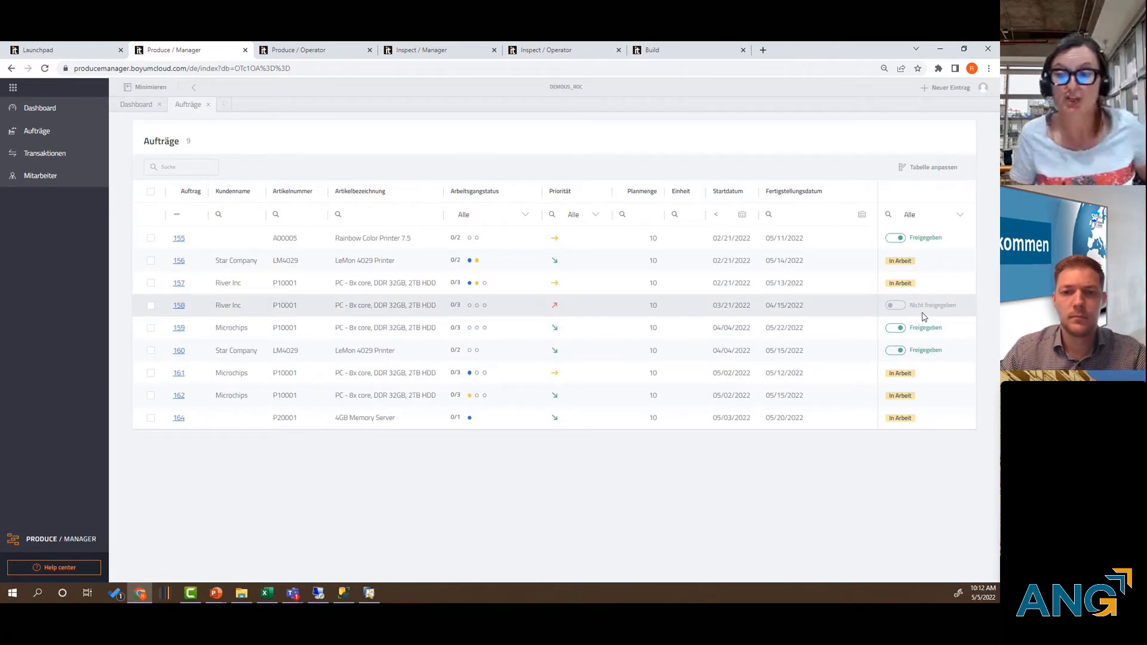
# Select production order 158 and check its material availability, closing the overview when done
pyautogui.click(150, 305)
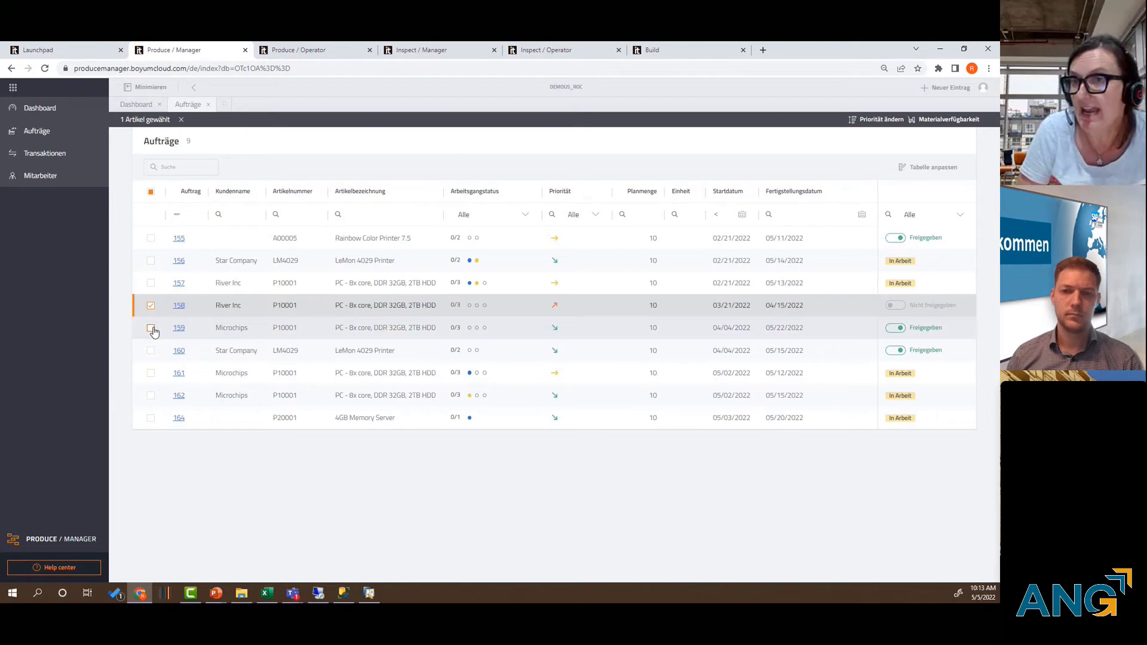
pyautogui.click(942, 121)
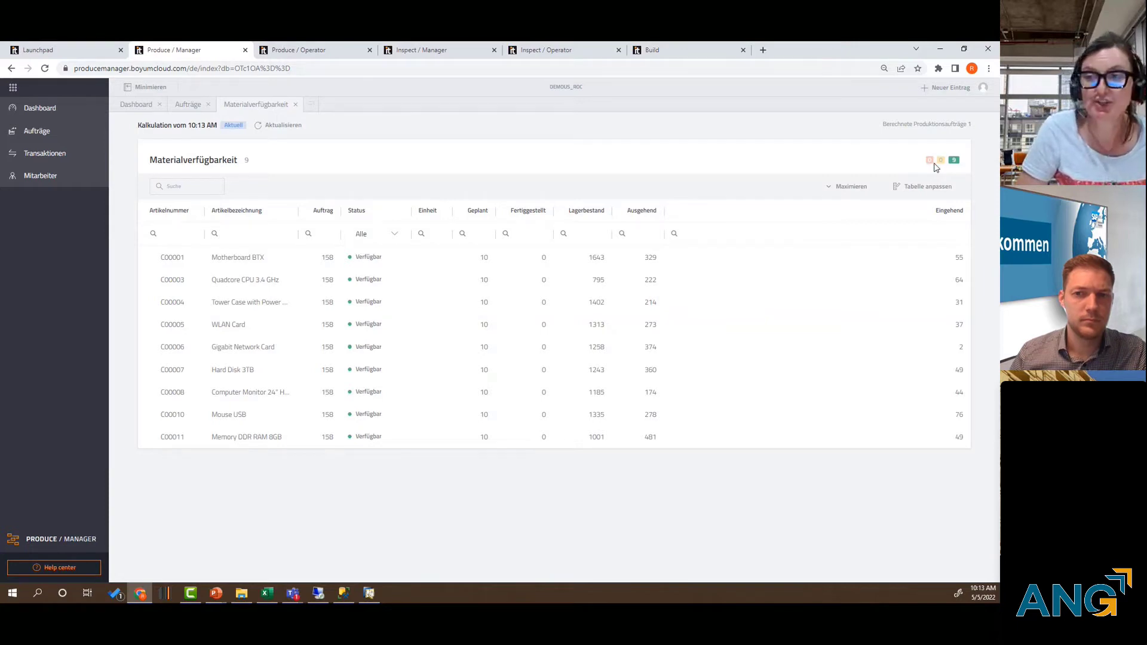
pyautogui.click(296, 106)
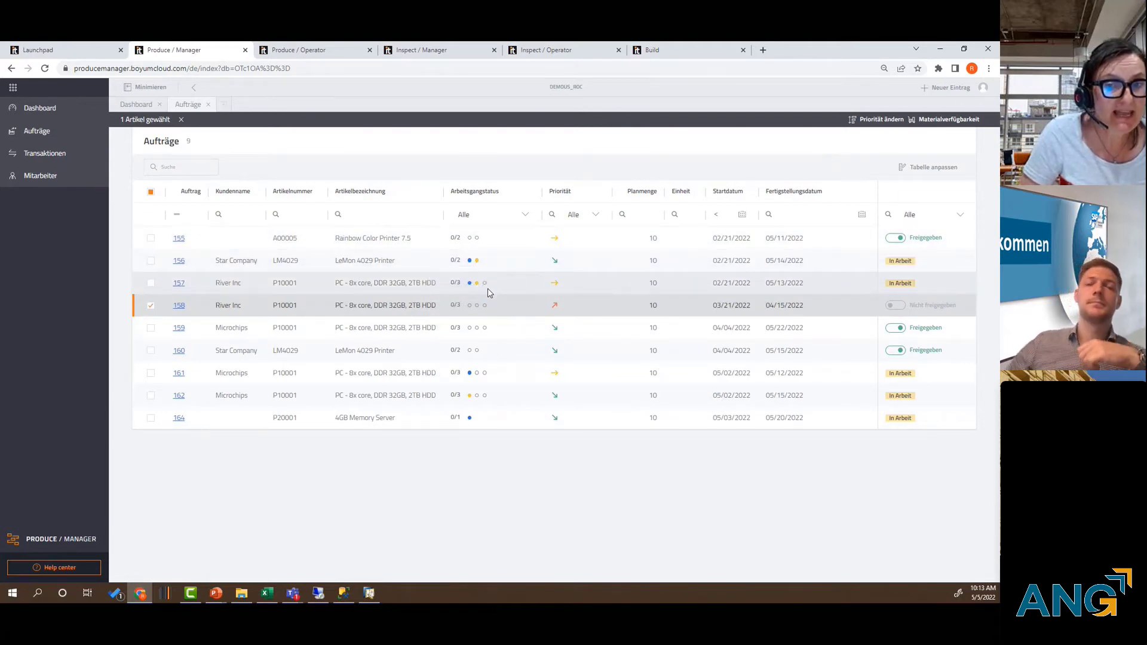
# Raise the priority of production order 155 to High in the orders list
pyautogui.moveTo(476, 262)
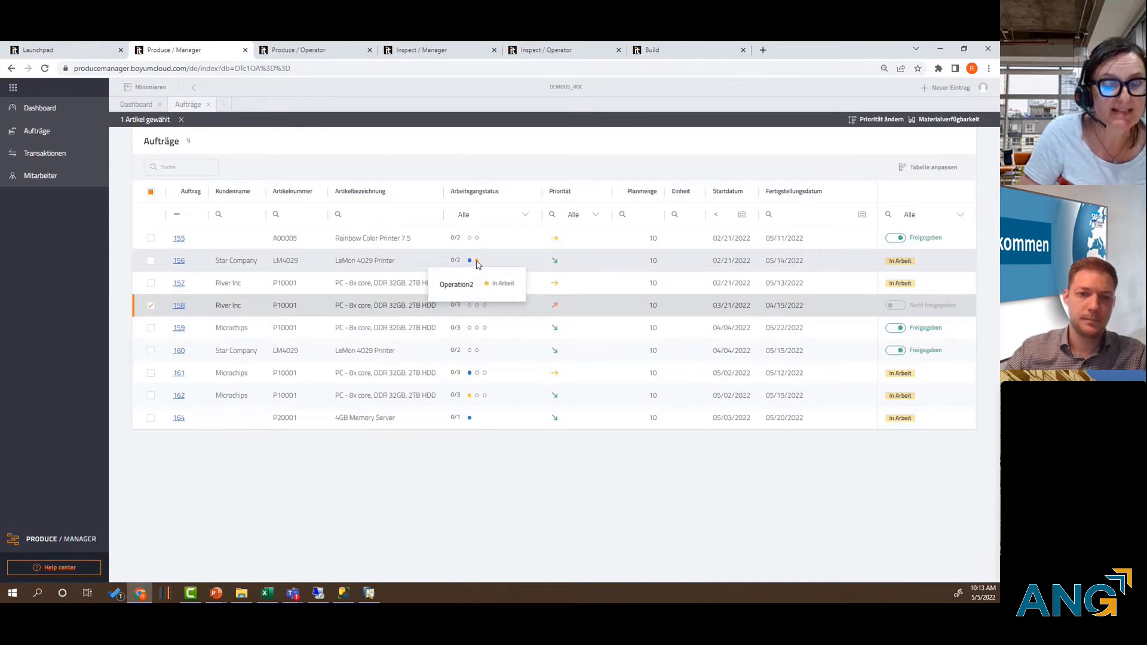
pyautogui.moveTo(472, 330)
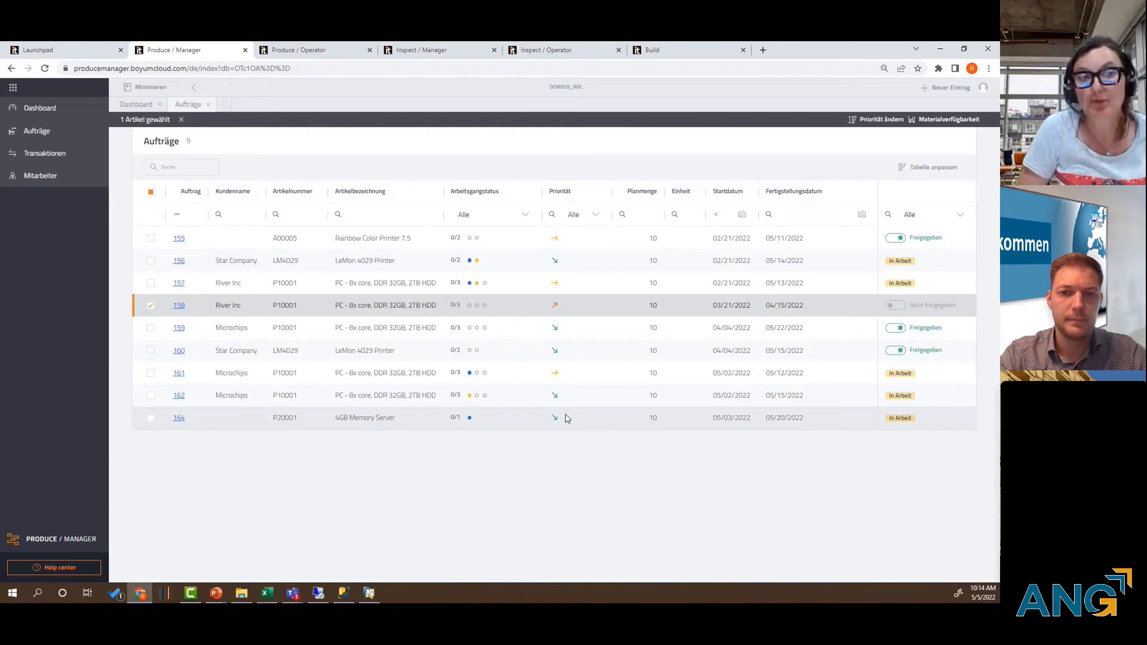
pyautogui.click(557, 239)
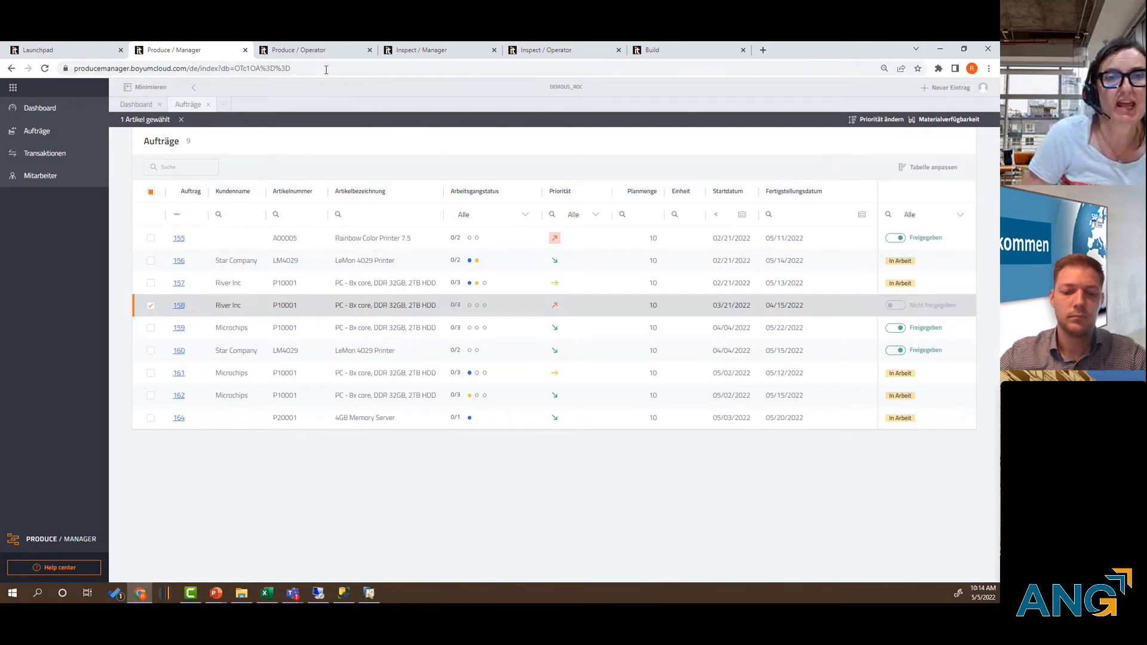
# Switch to Produce / Operator, open Operation1 of order 156 and examine the production order's details and history
pyautogui.hotkey('ctrl', '1')
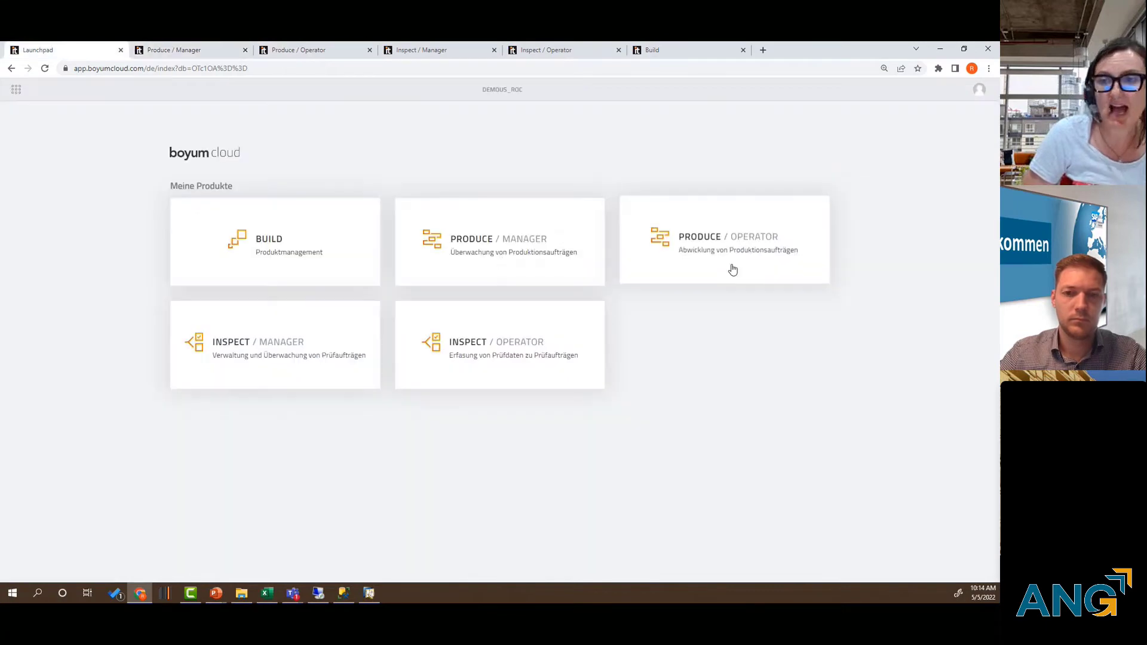
pyautogui.click(296, 50)
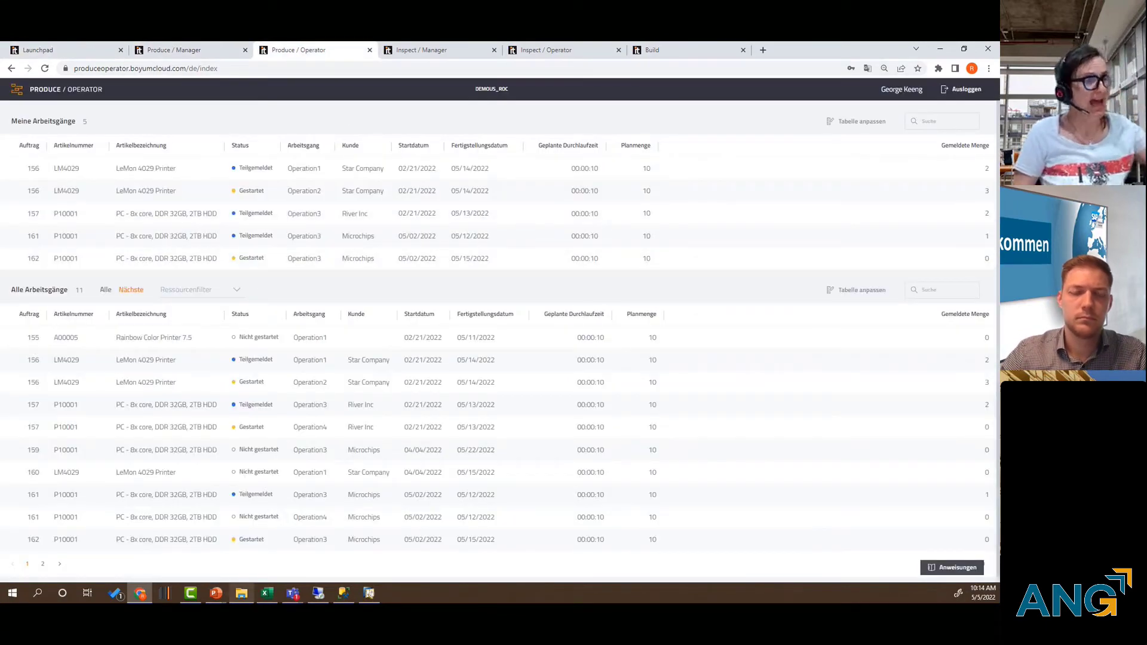
pyautogui.moveTo(241, 593)
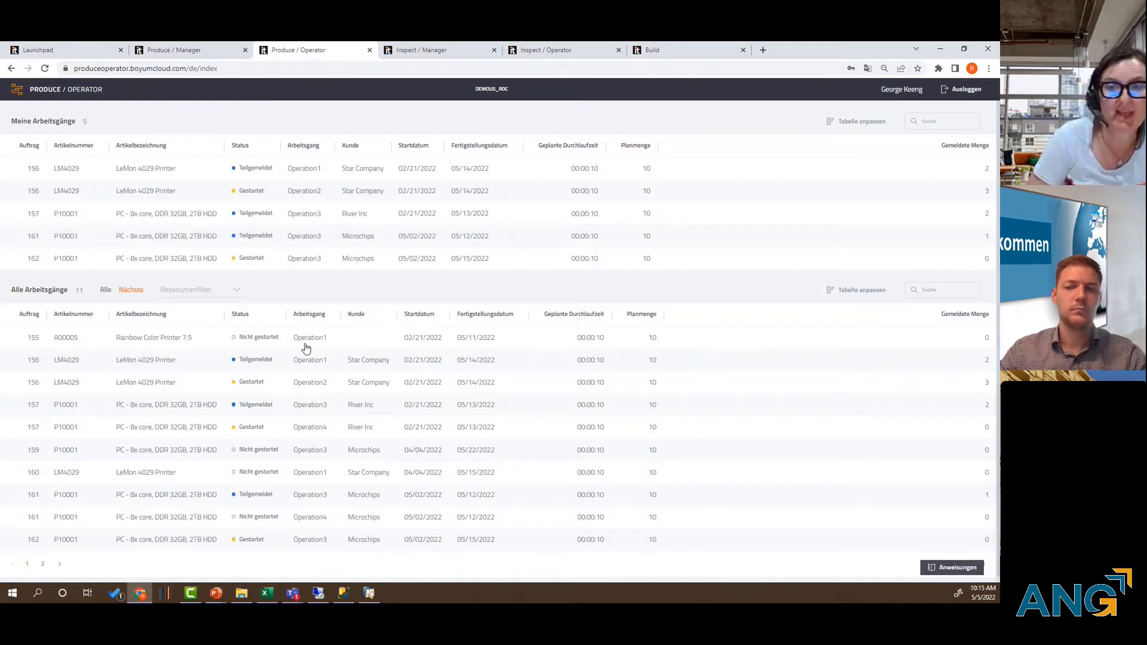
pyautogui.click(178, 173)
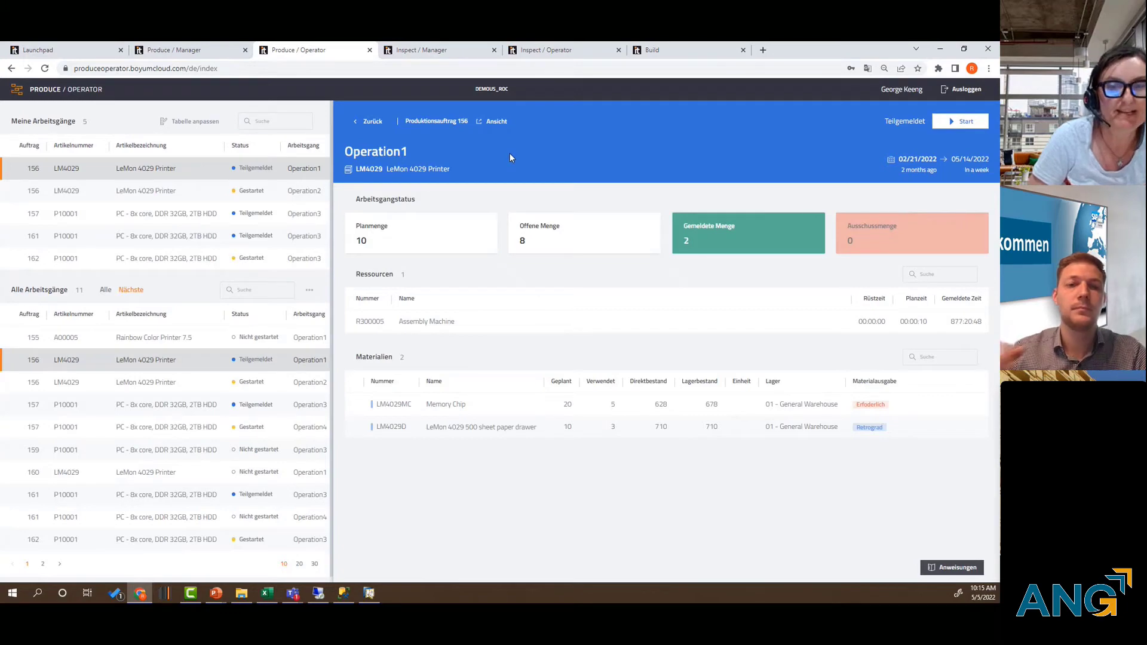
pyautogui.click(494, 124)
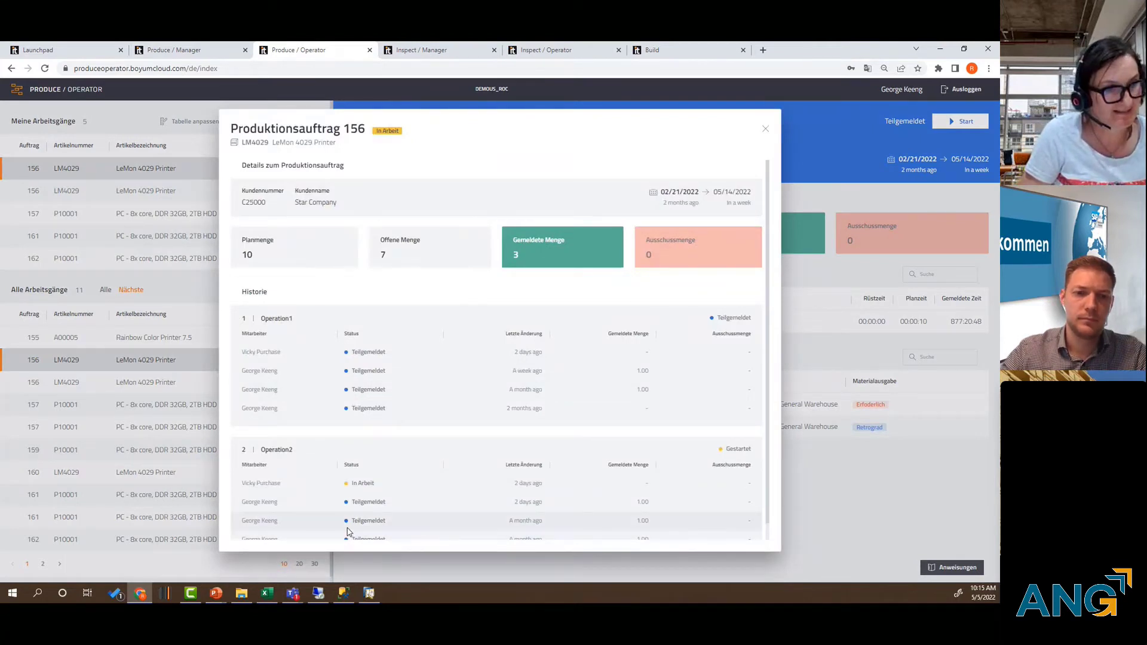
pyautogui.click(765, 128)
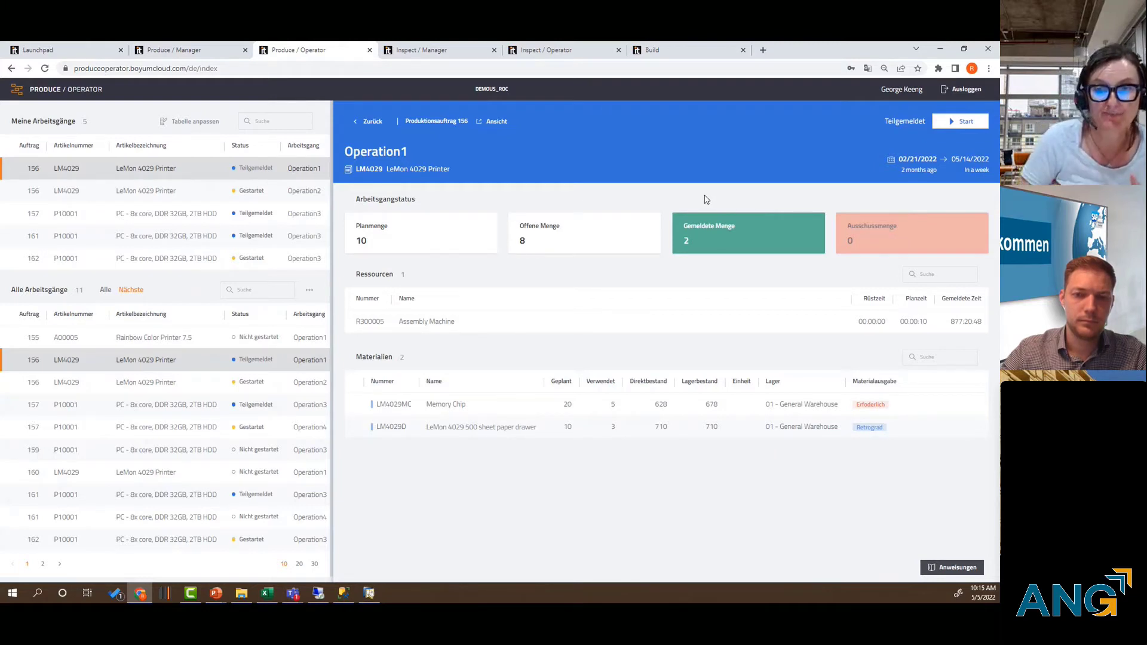
# Read the work instructions for Operation1 of order 156 and start the operation, returning to the operations list
pyautogui.click(953, 568)
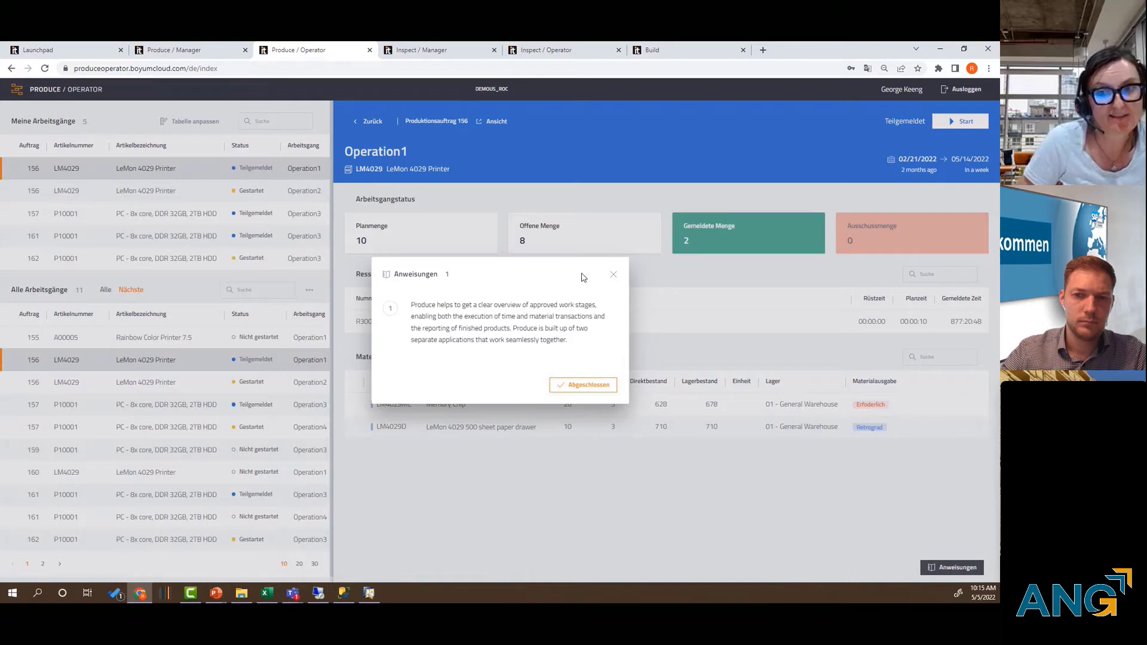
pyautogui.click(615, 278)
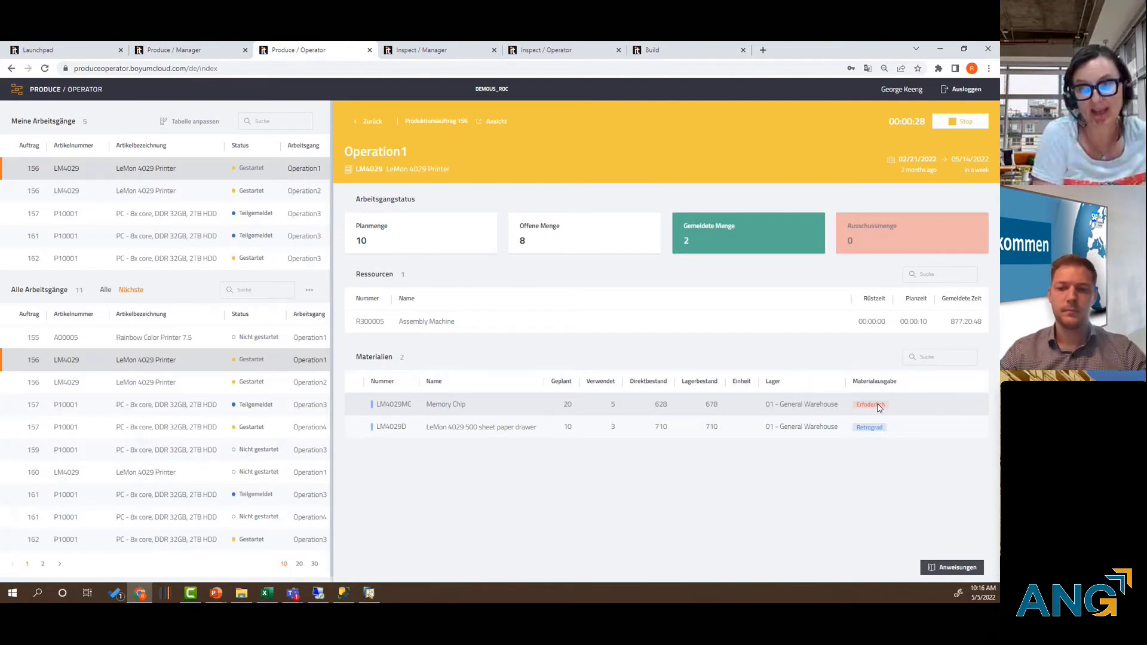
pyautogui.click(371, 123)
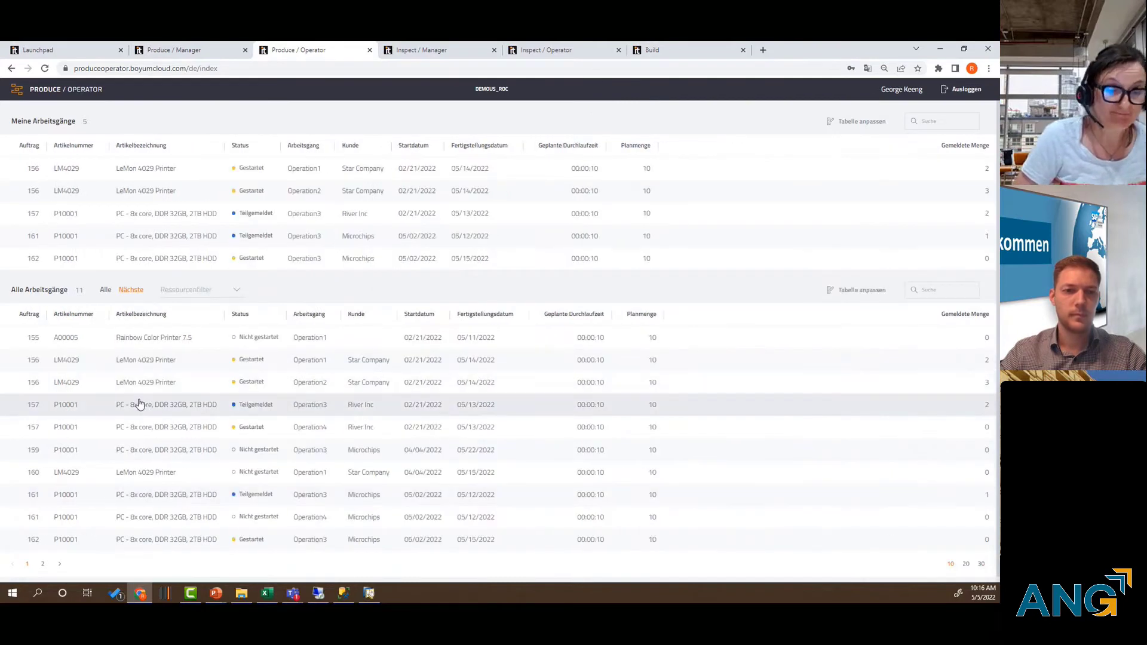
# Look for order 158 in the Produce / Operator operations list and release that order in Produce / Manager
pyautogui.scroll(-1, 59, 556)
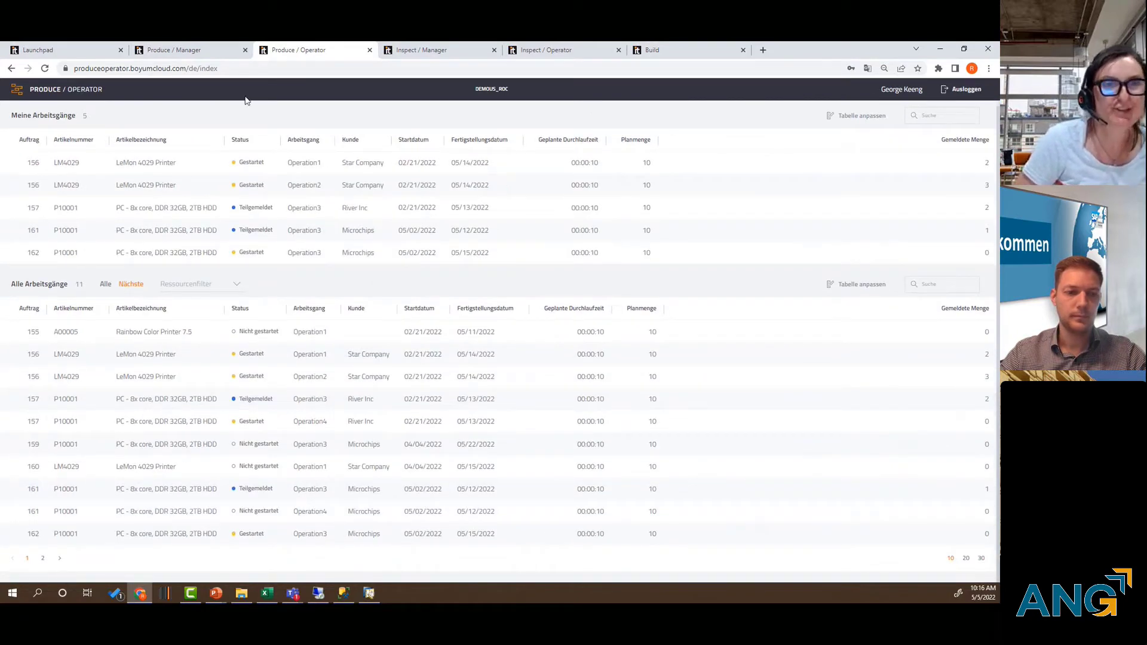
pyautogui.click(197, 50)
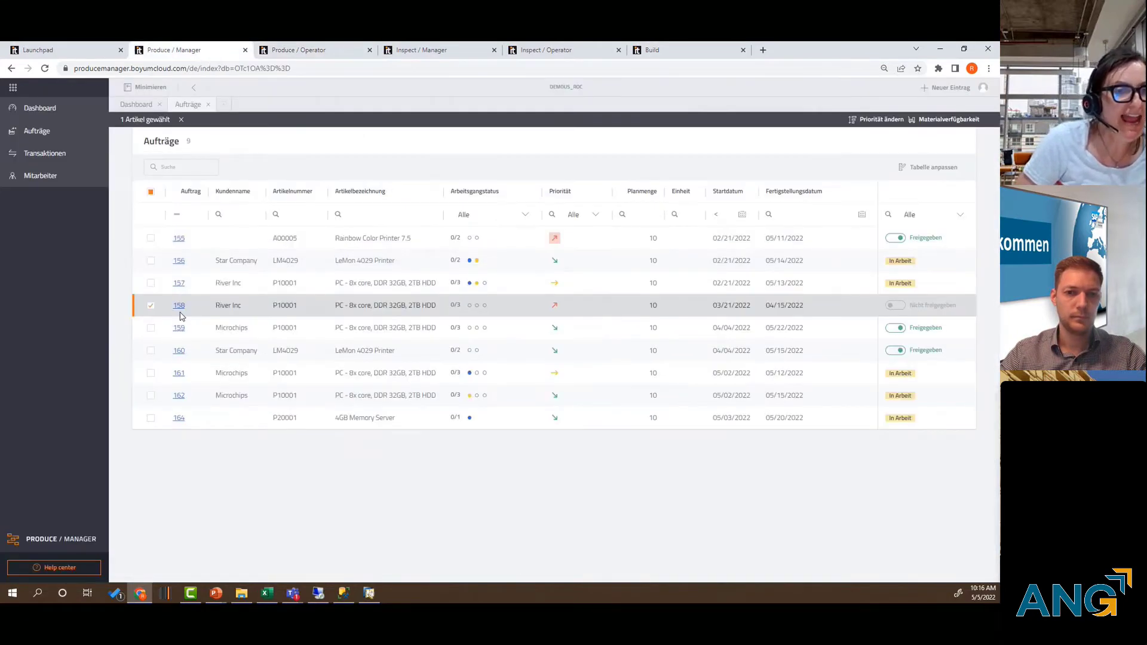
pyautogui.click(325, 52)
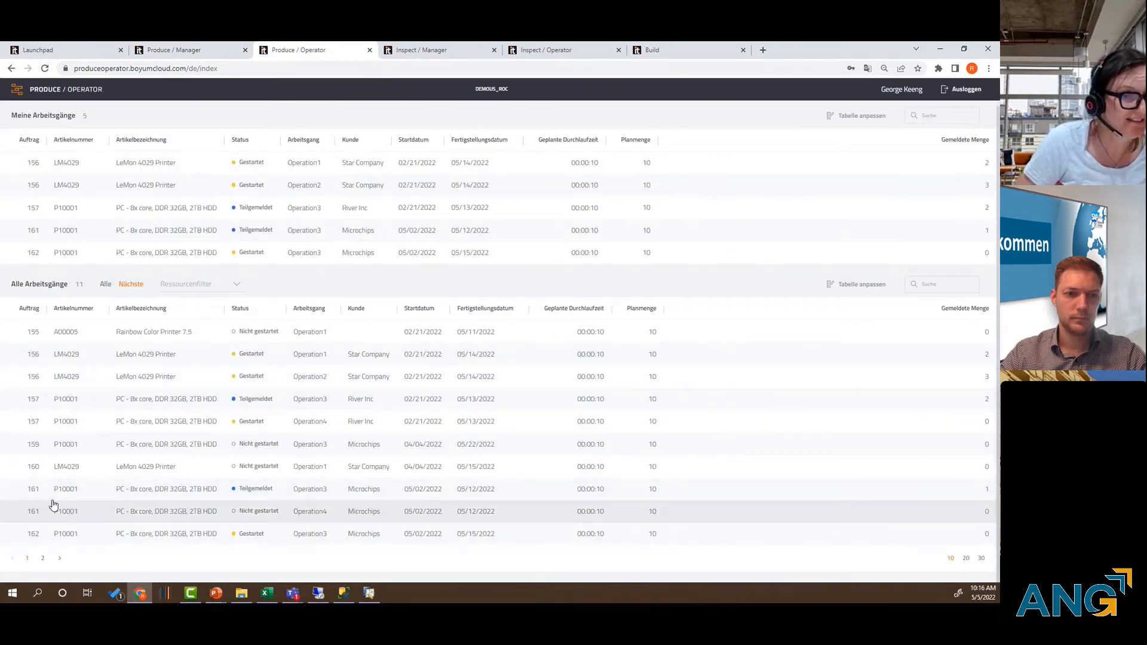
pyautogui.click(202, 53)
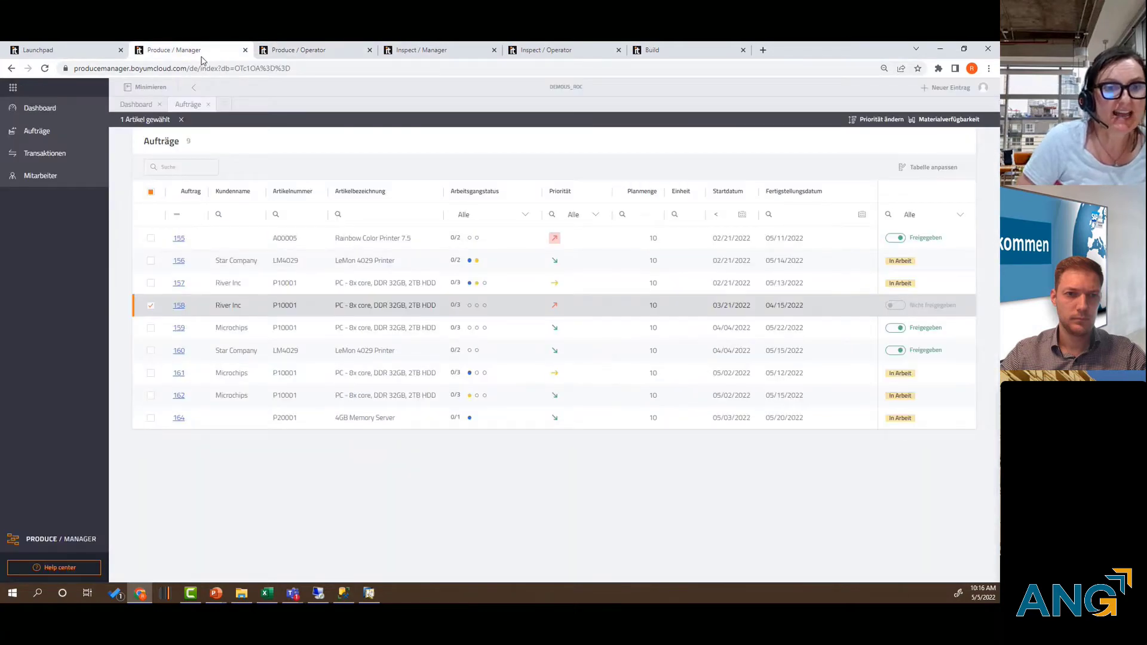
pyautogui.click(895, 305)
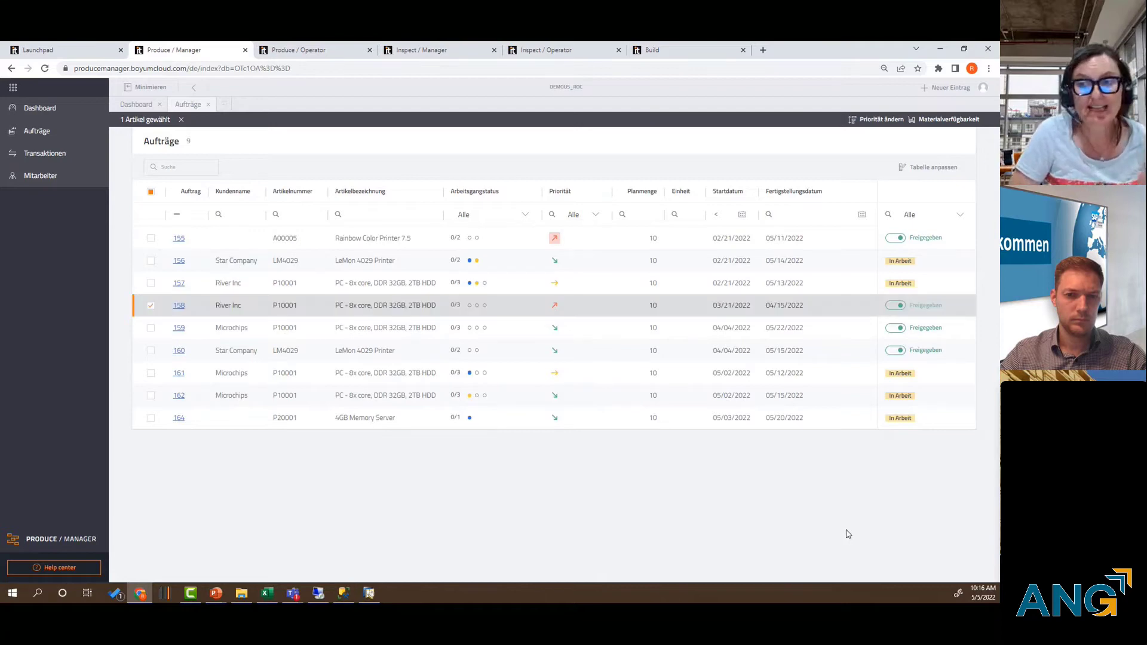
# Check the Produce / Operator operations list for order 158 and clear that order's selection in Produce / Manager
pyautogui.click(299, 50)
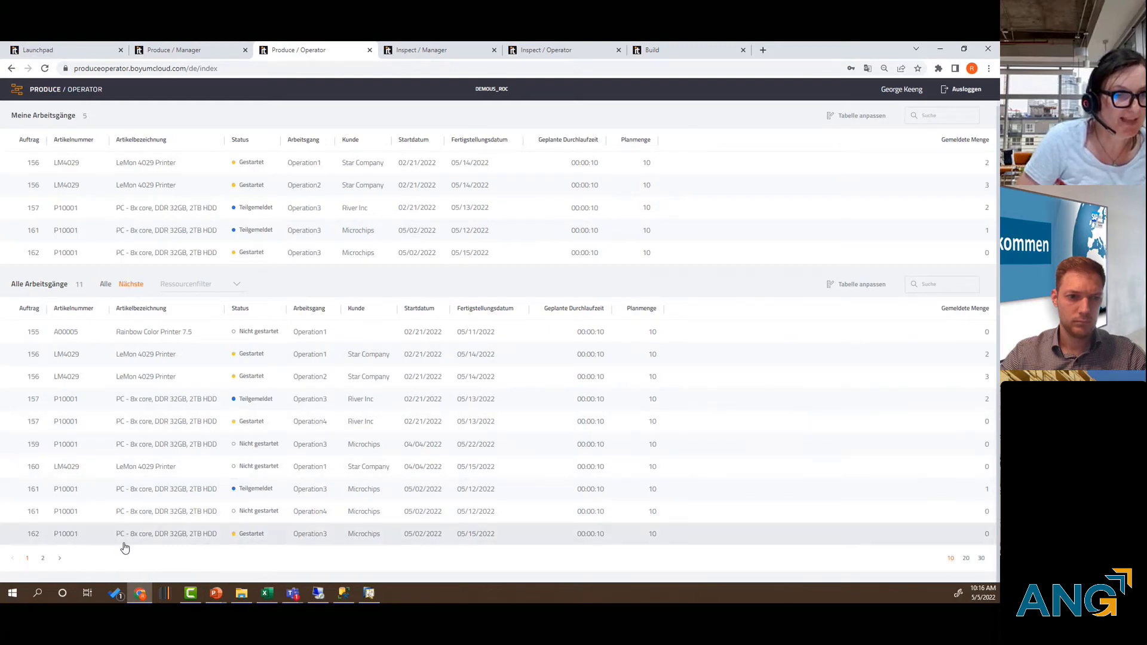
pyautogui.click(206, 51)
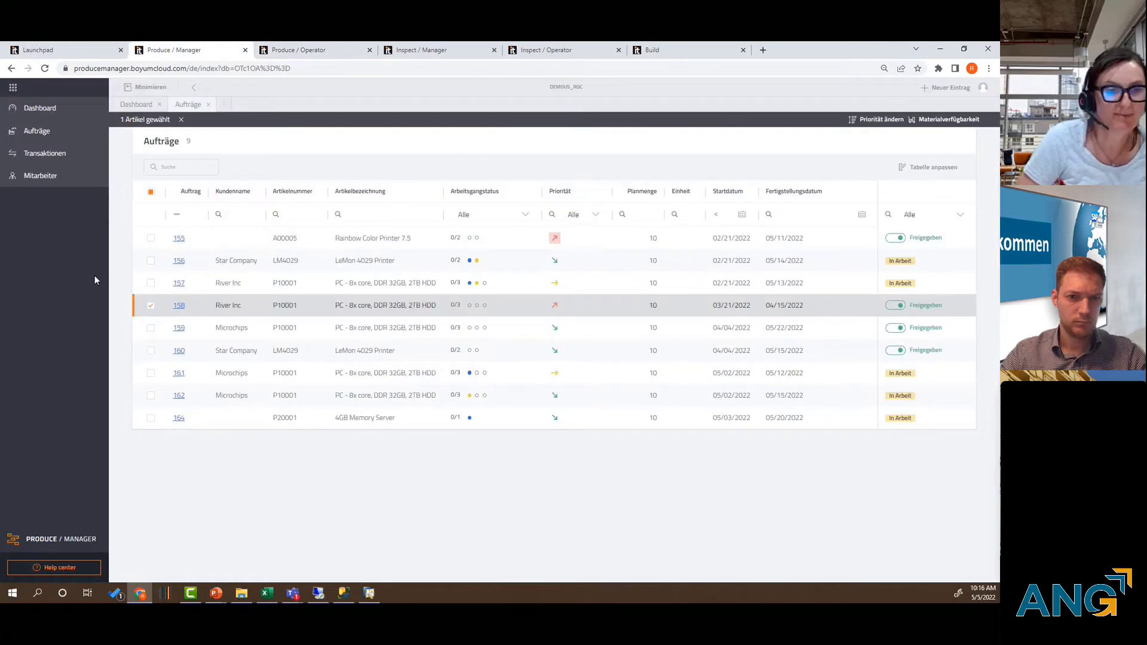
pyautogui.click(152, 307)
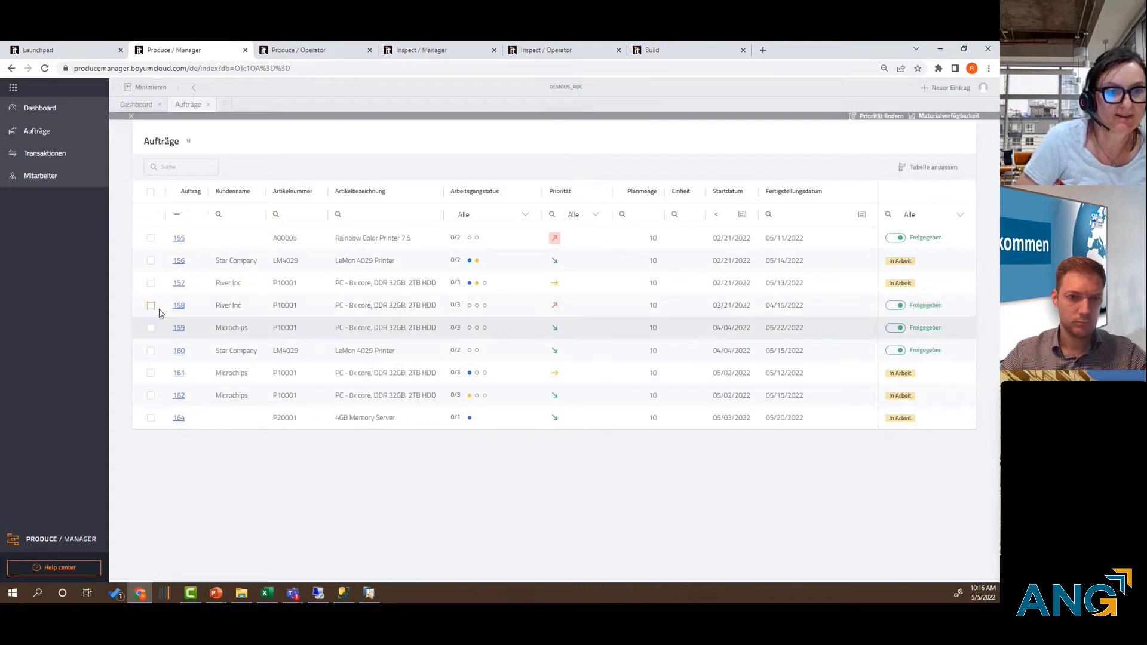
# Switch to Produce / Operator, view the details of Operation3 of order 158 and return to the operations list
pyautogui.click(304, 50)
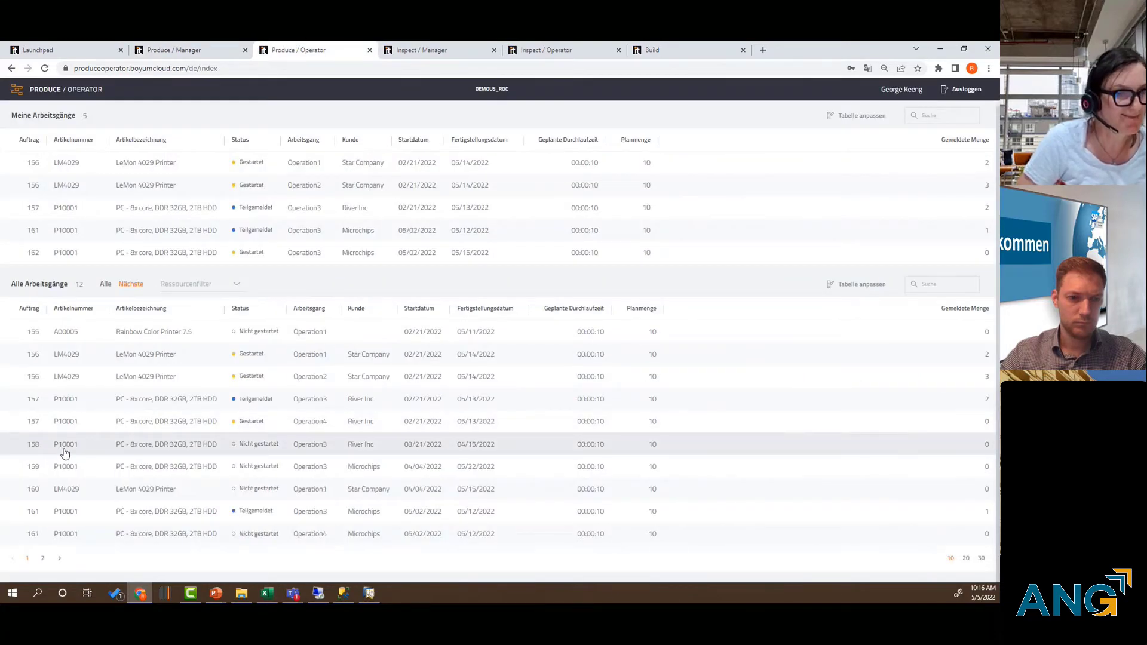
pyautogui.click(165, 447)
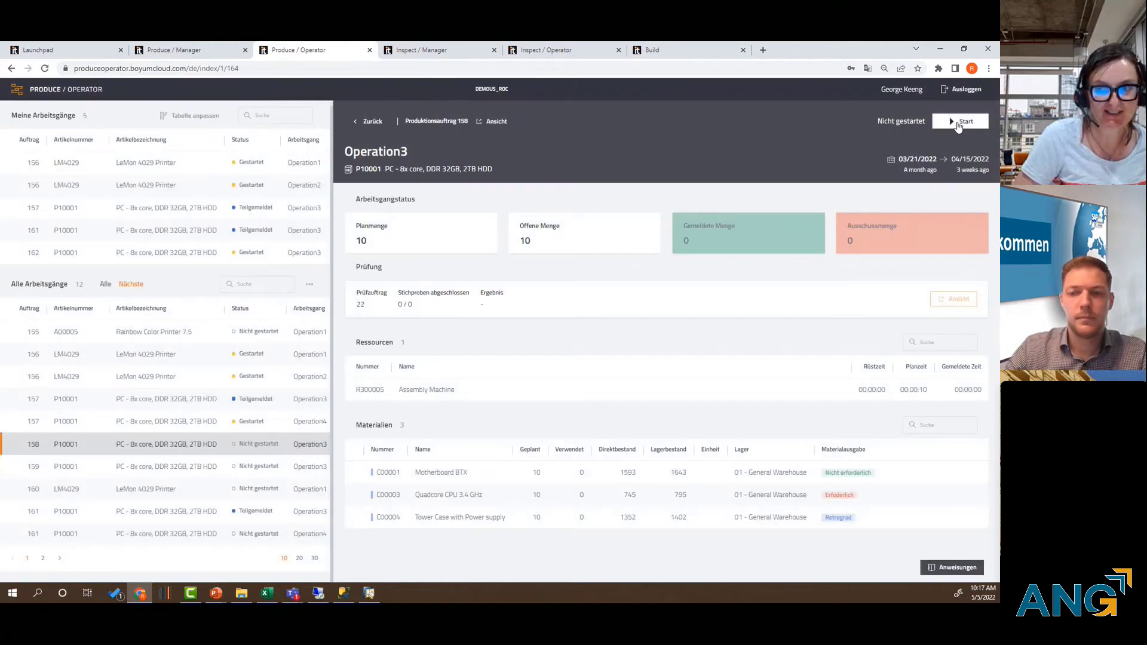
pyautogui.click(371, 123)
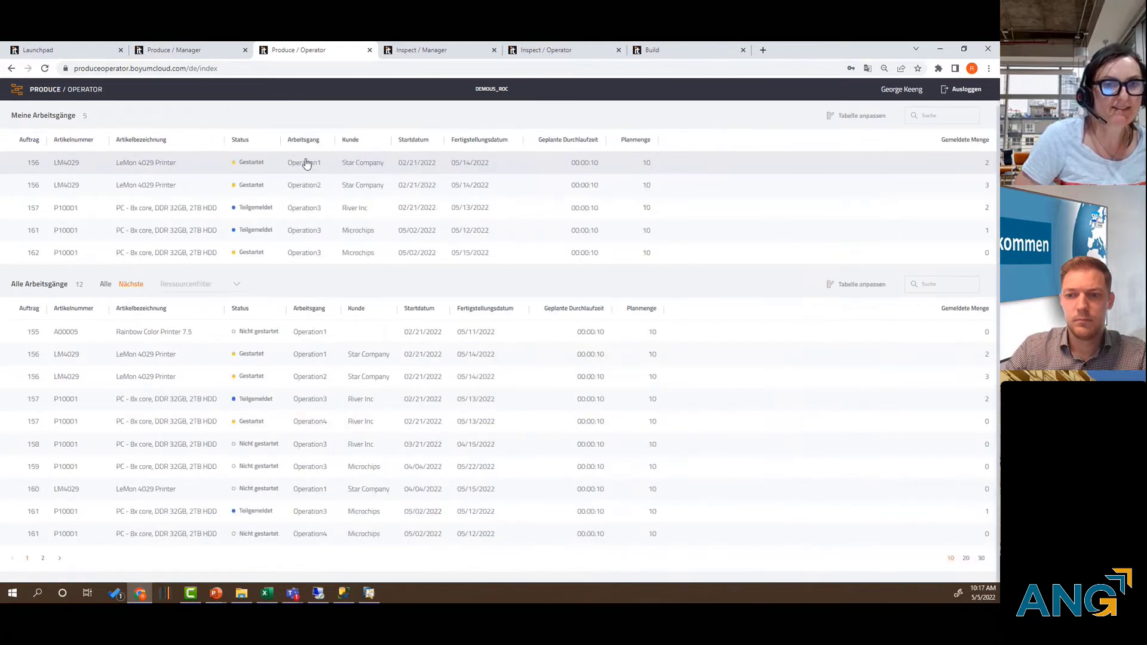
# Stop Operation1 of order 156, report that further work is required and enter a finished quantity of 1
pyautogui.click(256, 166)
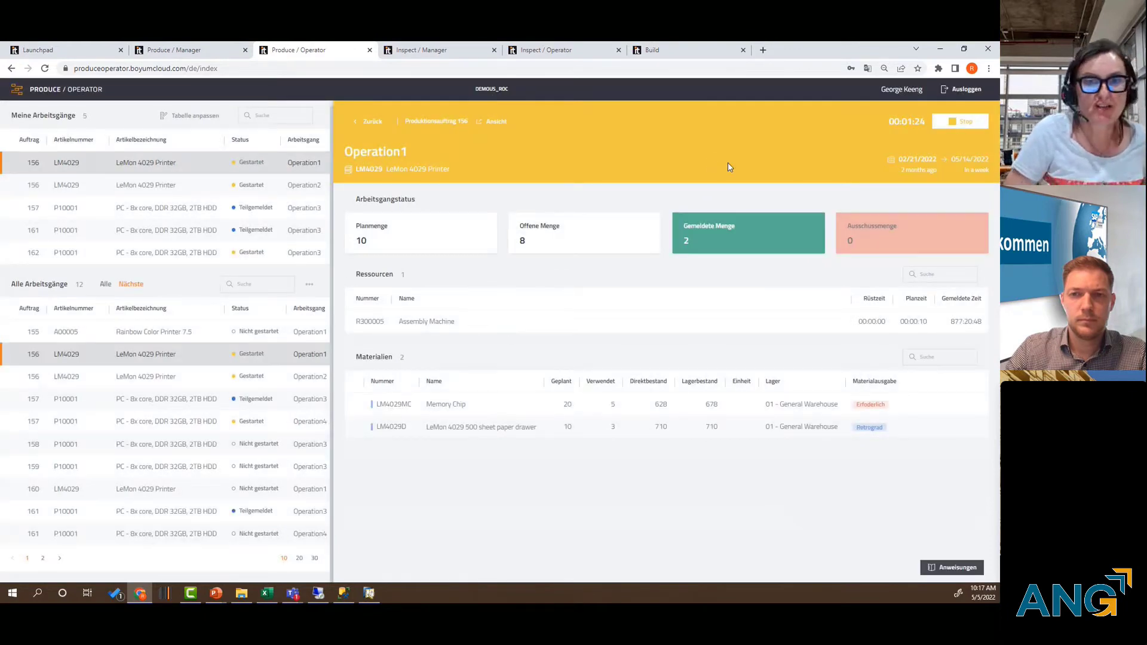
pyautogui.click(976, 123)
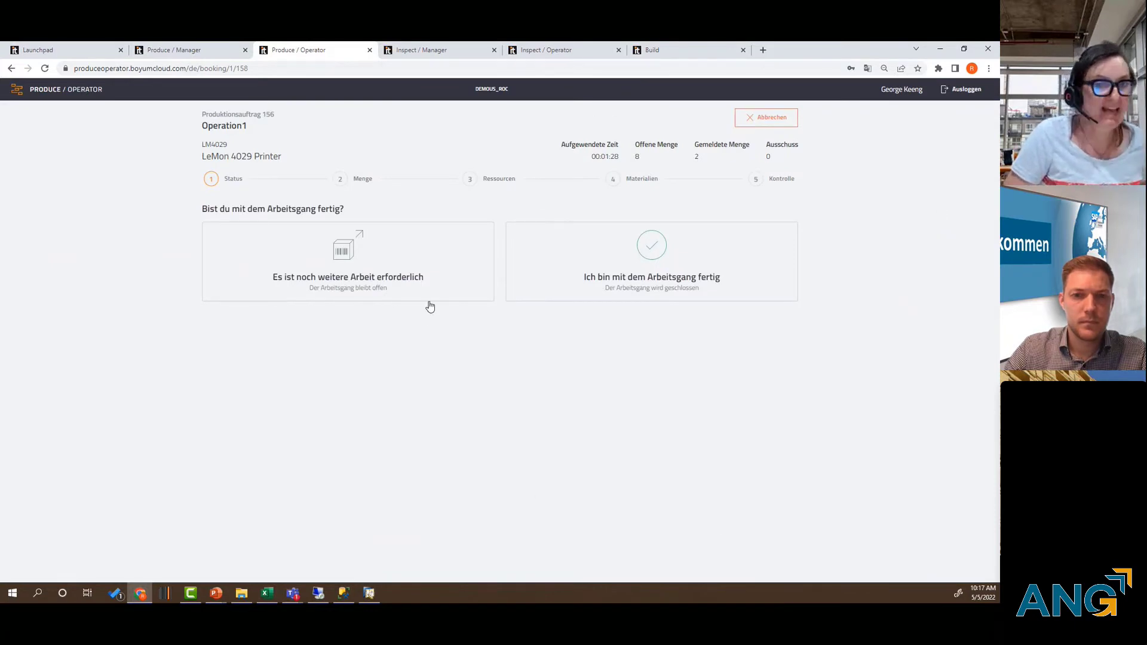
pyautogui.click(417, 270)
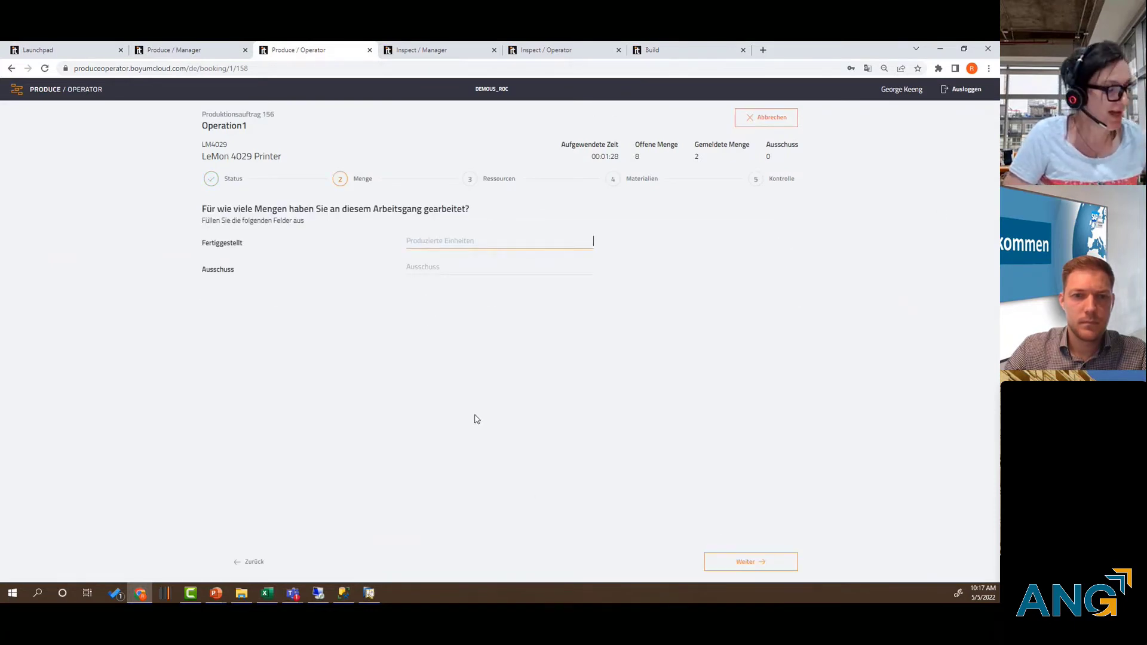
pyautogui.write('1')
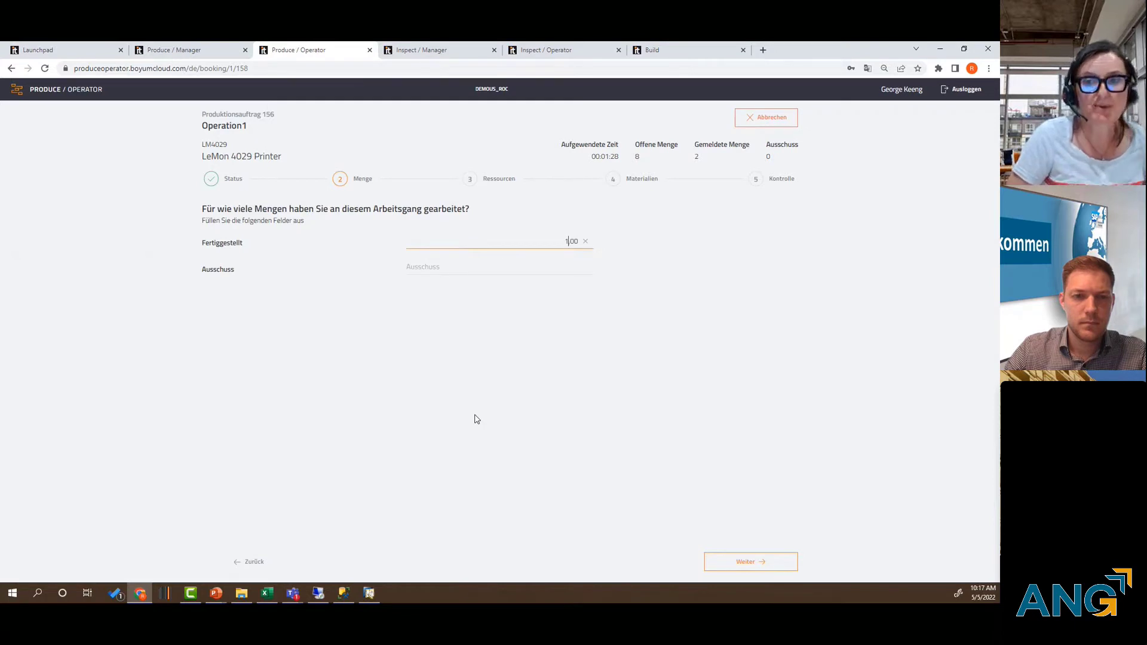
pyautogui.click(751, 561)
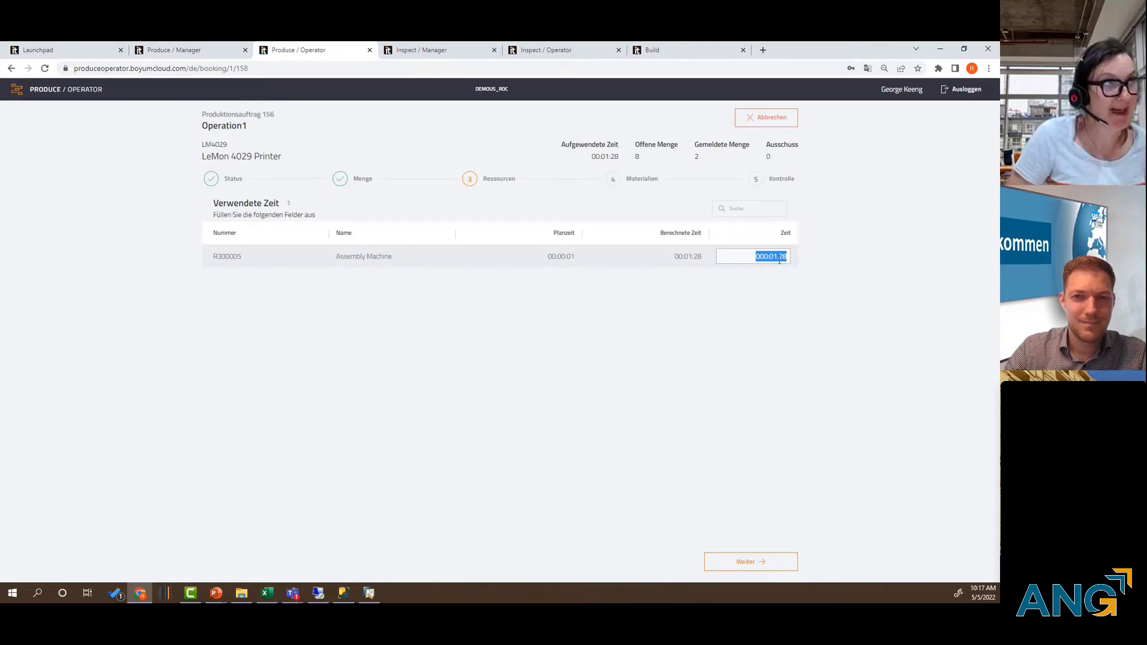
# Accept the calculated Assembly Machine time, set the used quantity of Memory Chip to 3 and complete the partial report
pyautogui.click(765, 562)
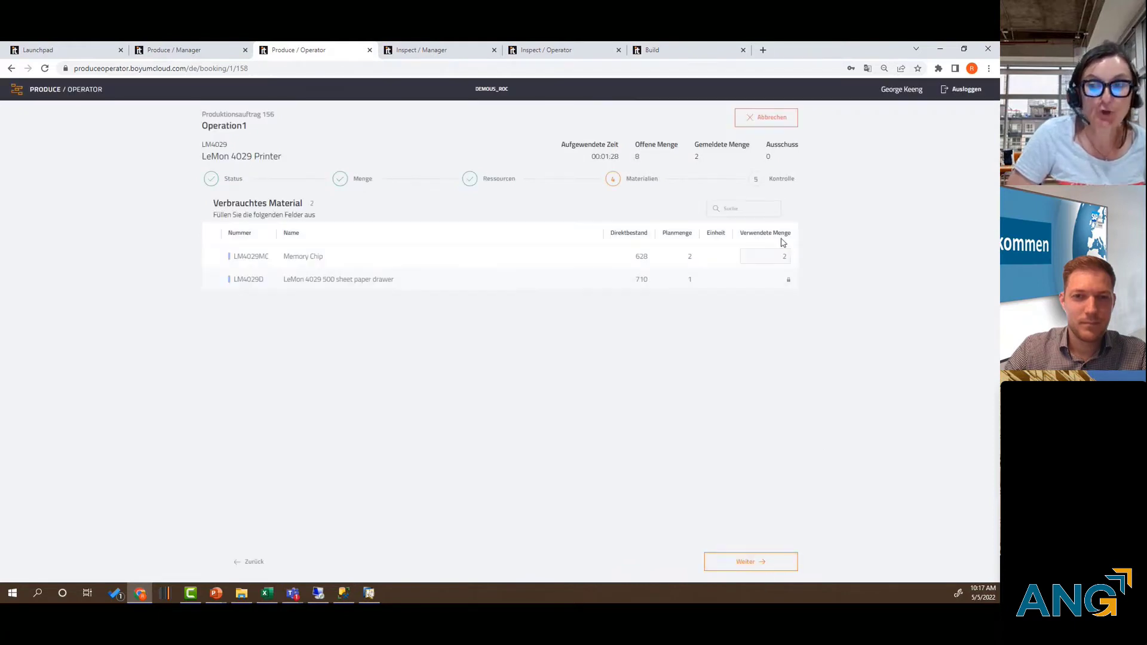
pyautogui.moveTo(790, 282)
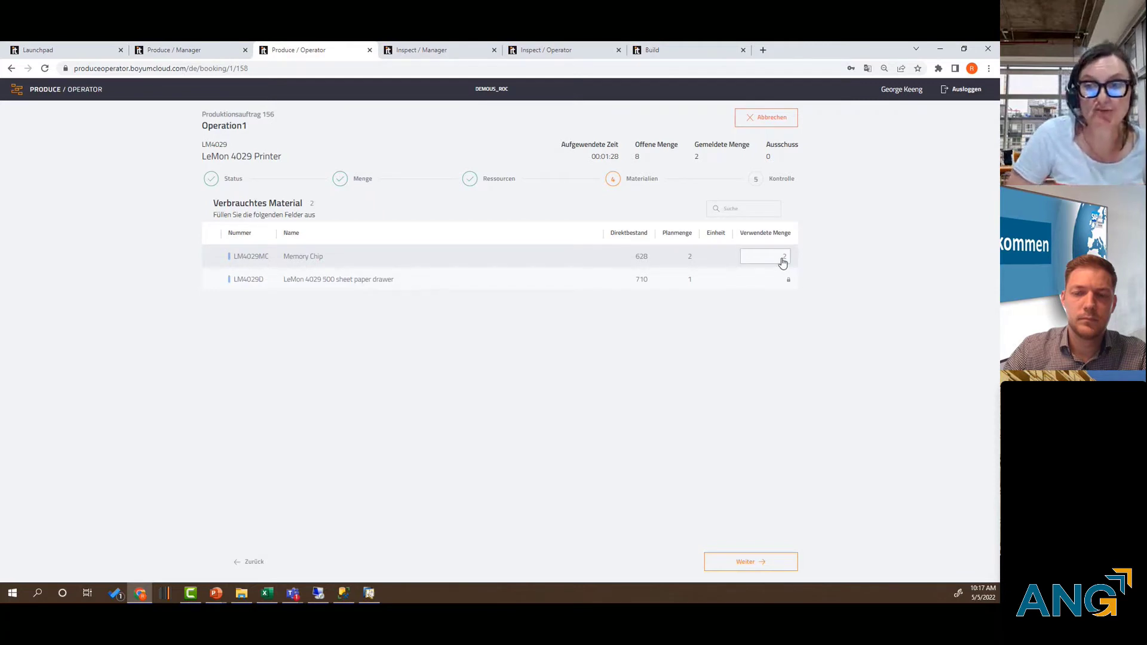
pyautogui.click(782, 260)
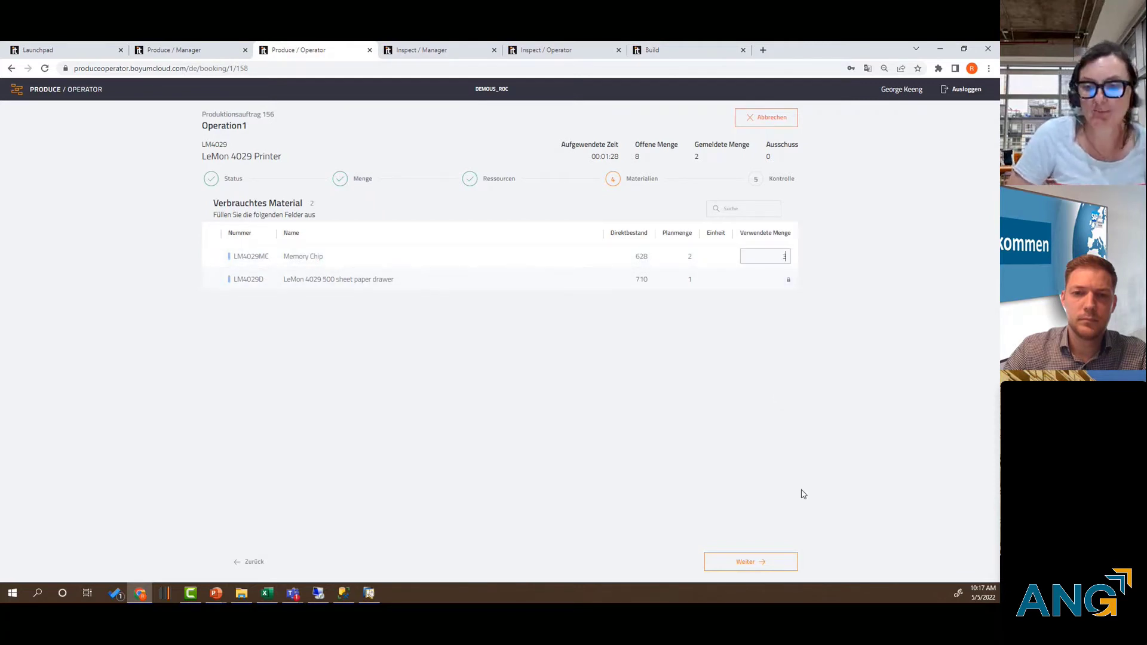
pyautogui.click(784, 560)
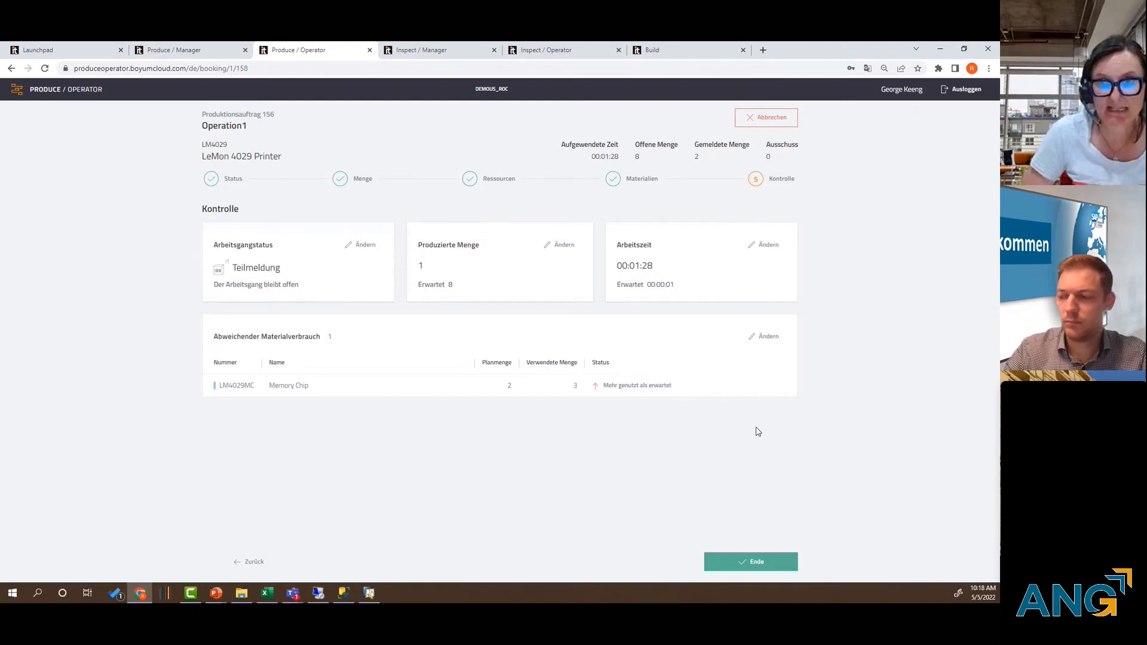
pyautogui.click(750, 567)
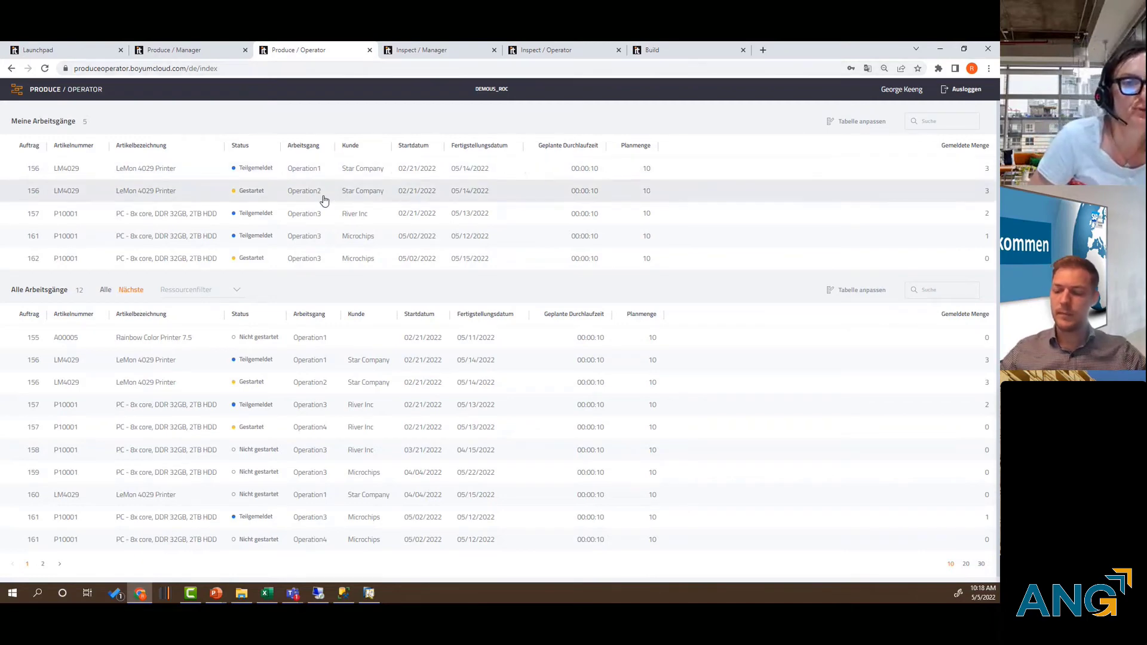
# Review the production dashboard in Produce / Manager and switch to the Launchpad to view the available products
pyautogui.click(211, 52)
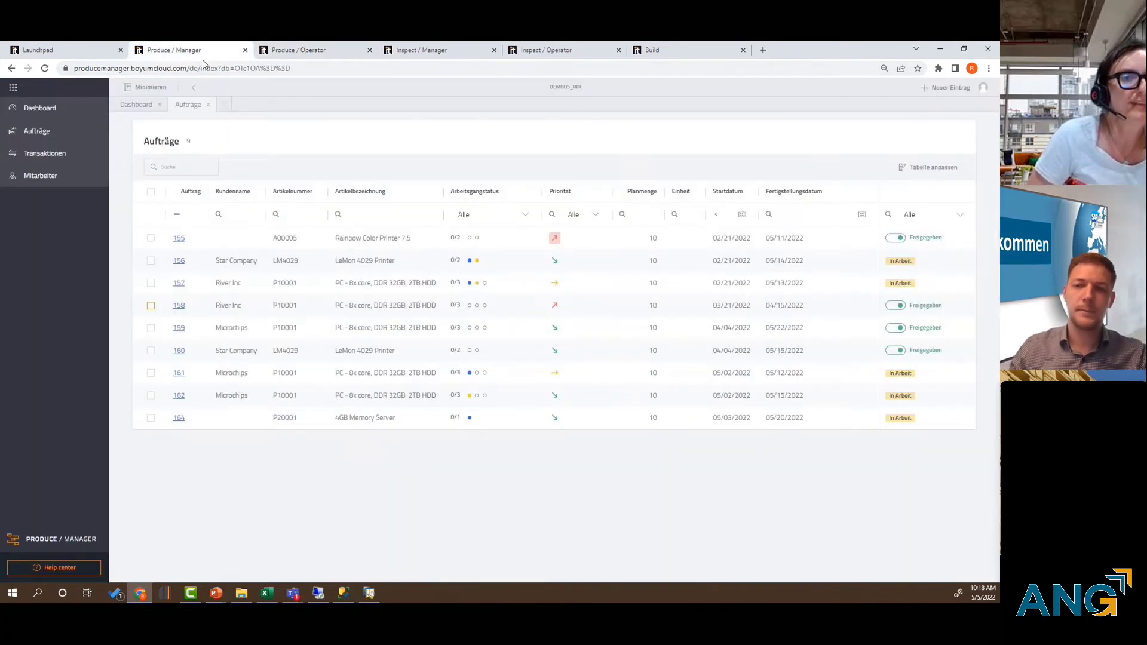
pyautogui.click(54, 110)
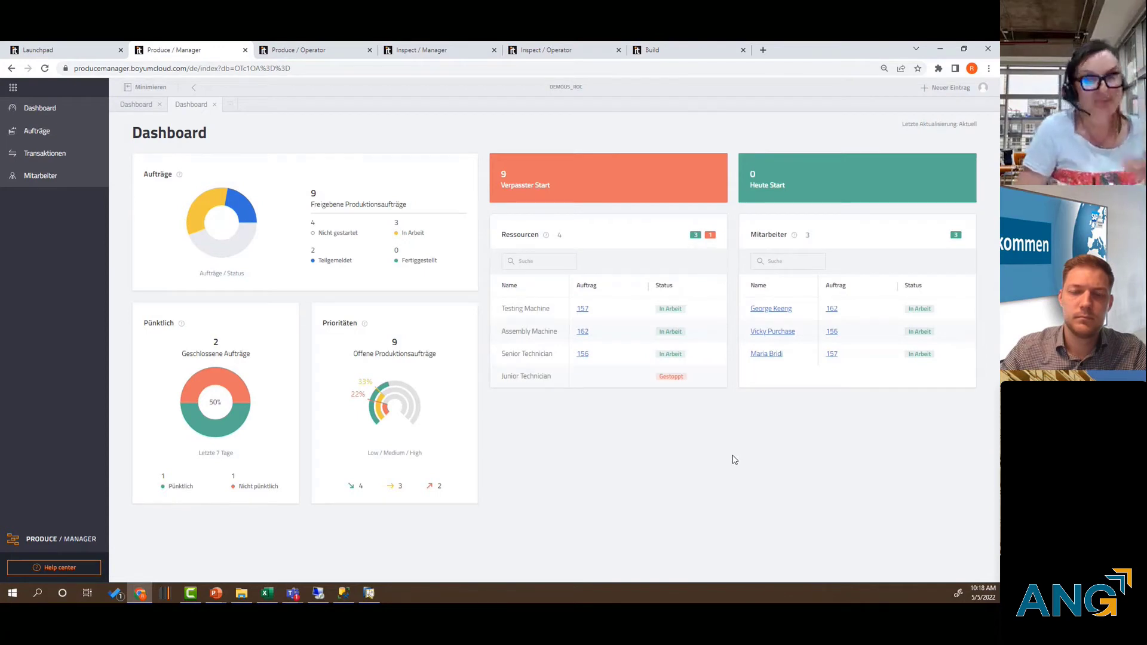
pyautogui.click(56, 51)
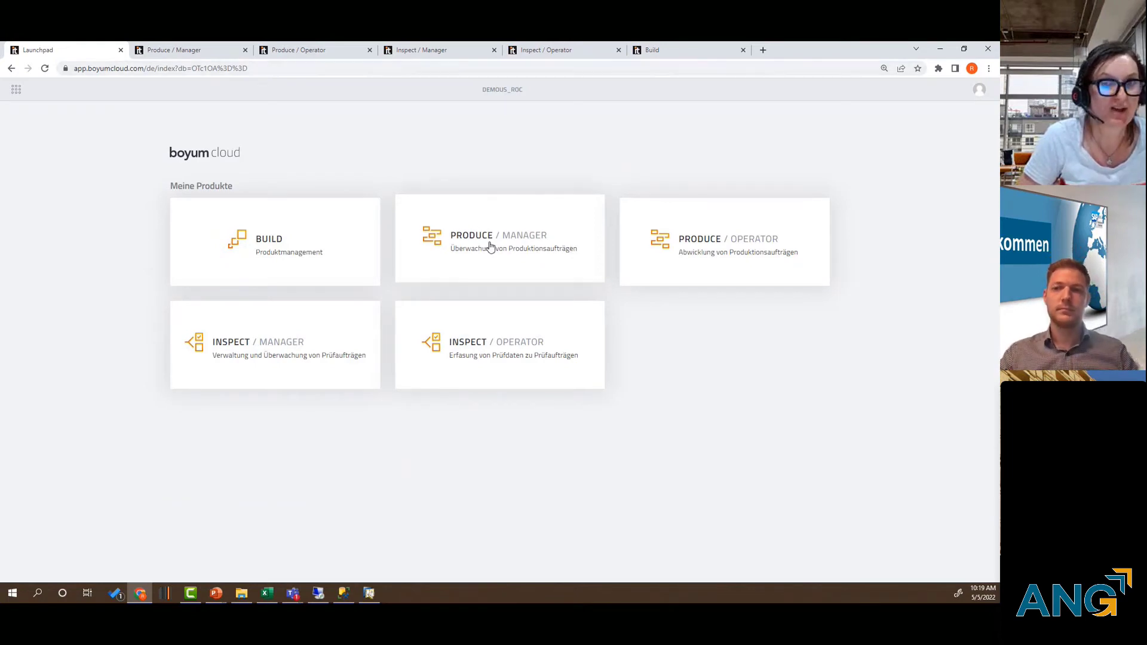
pyautogui.click(253, 69)
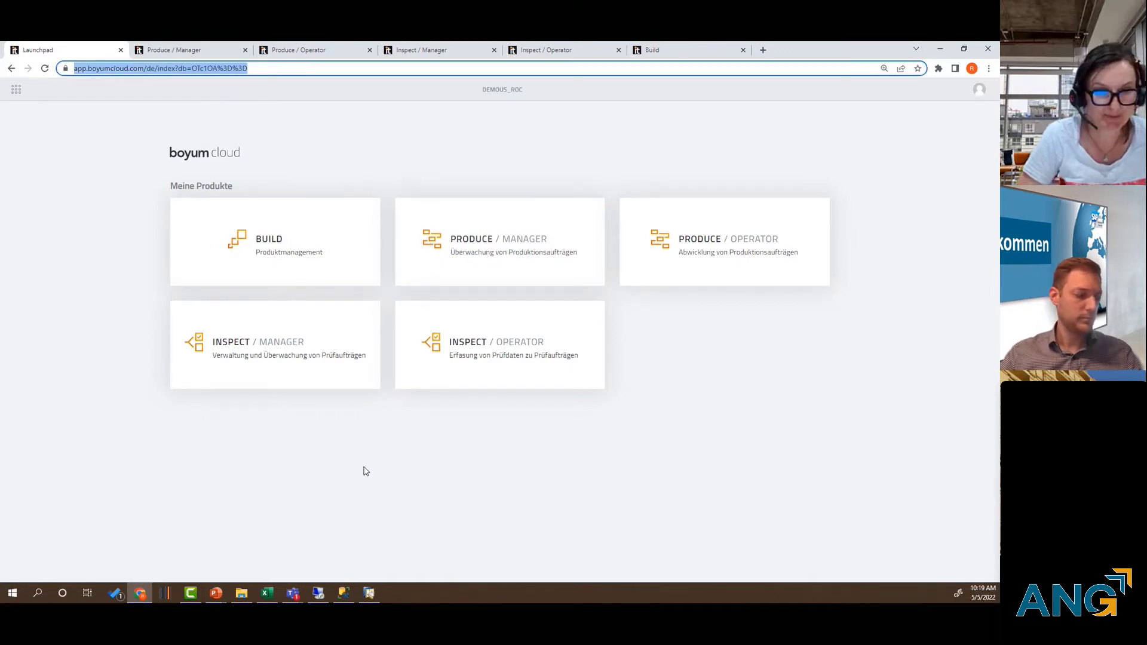
# Switch to the PowerPoint slide show Inspect_Product_overview_DE.pptx and advance to the slide on the five central advantages of Inspect
pyautogui.click(215, 593)
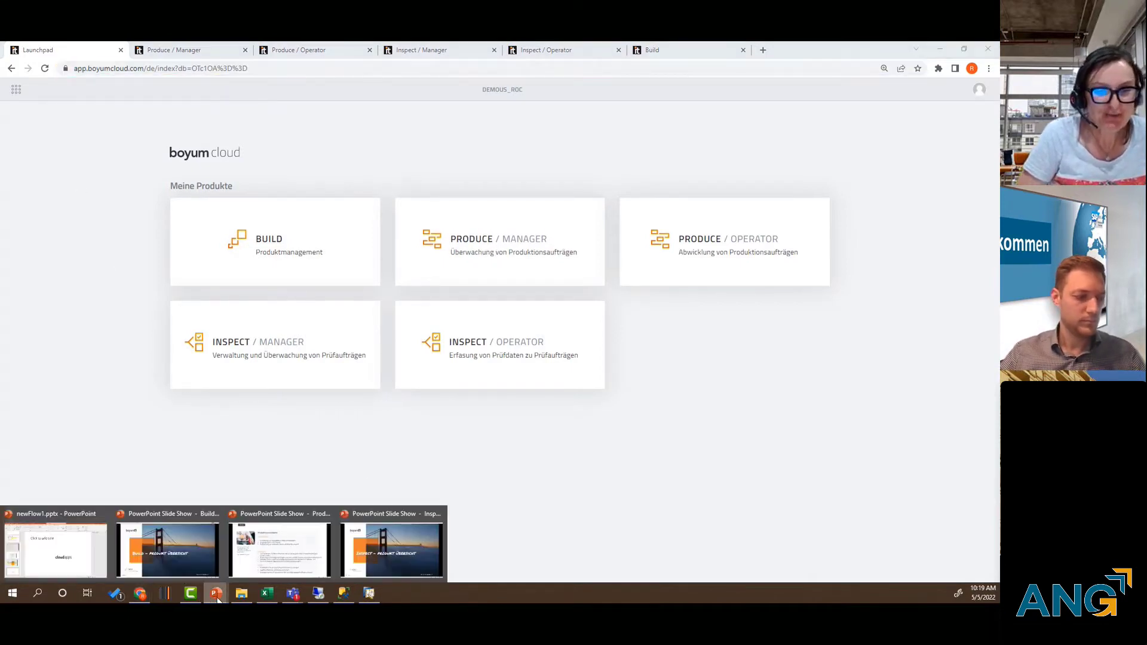
pyautogui.click(373, 559)
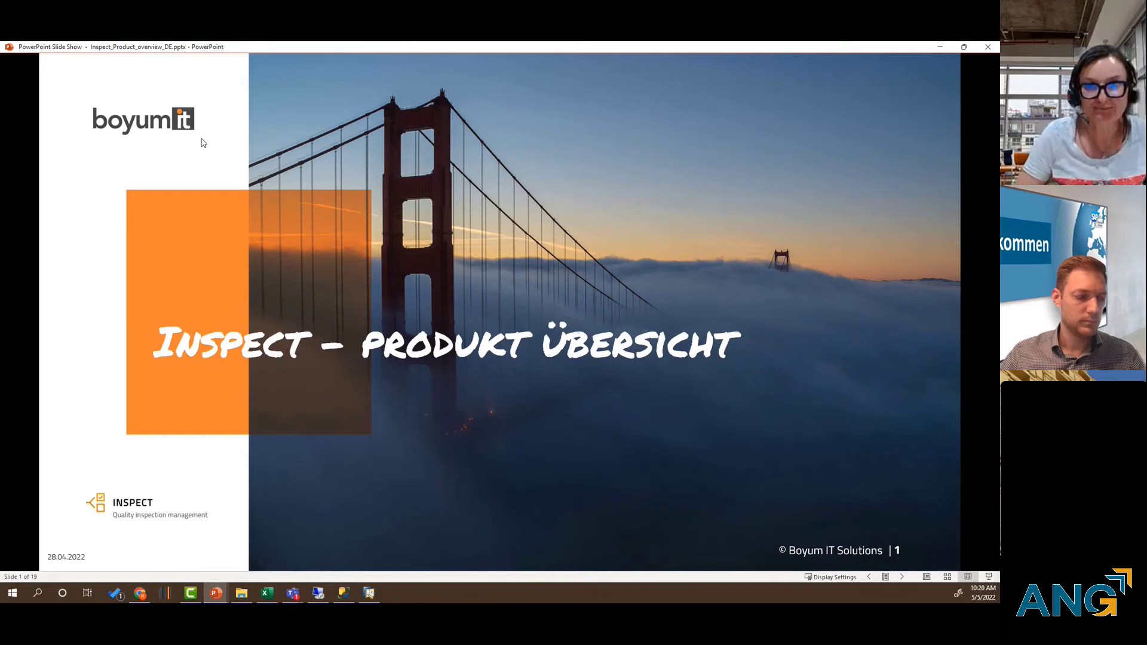
pyautogui.click(902, 578)
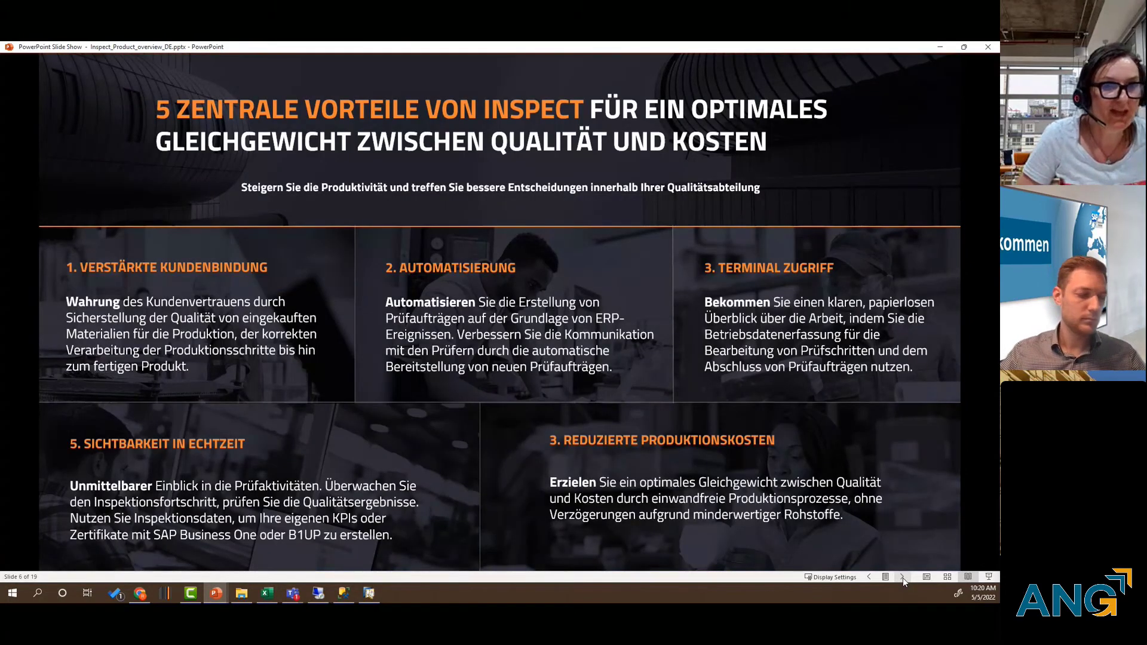
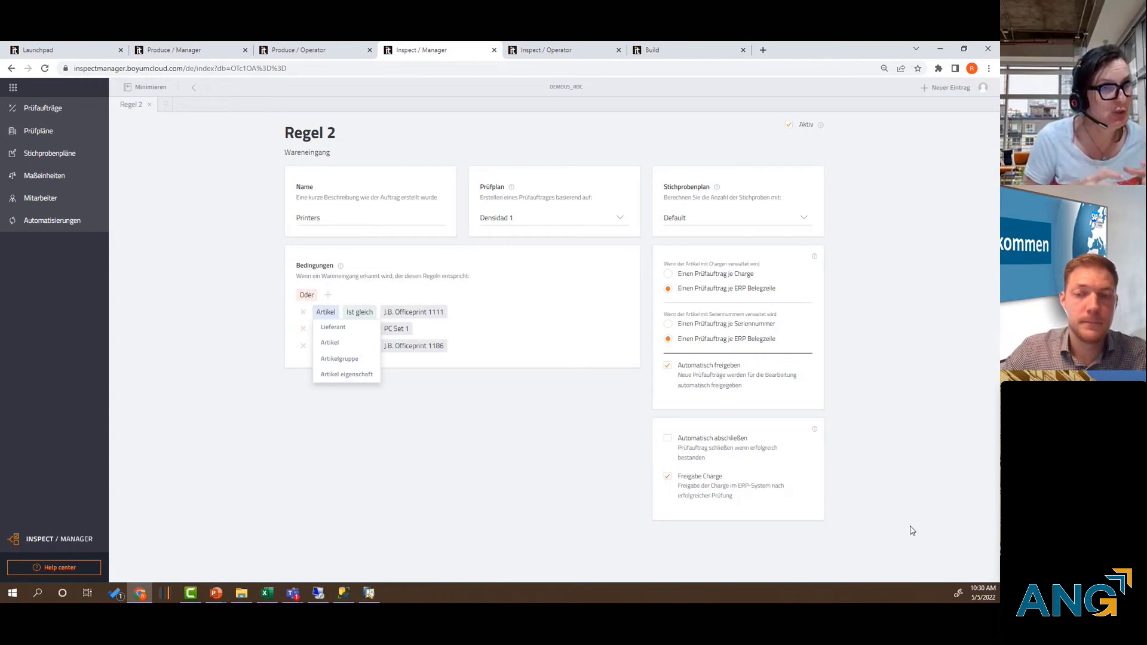
# Return to the automations overview in Inspect / Manager, open the In Produktion rule "test" and examine the available condition criteria
pyautogui.click(194, 91)
pyautogui.click(195, 92)
pyautogui.click(205, 174)
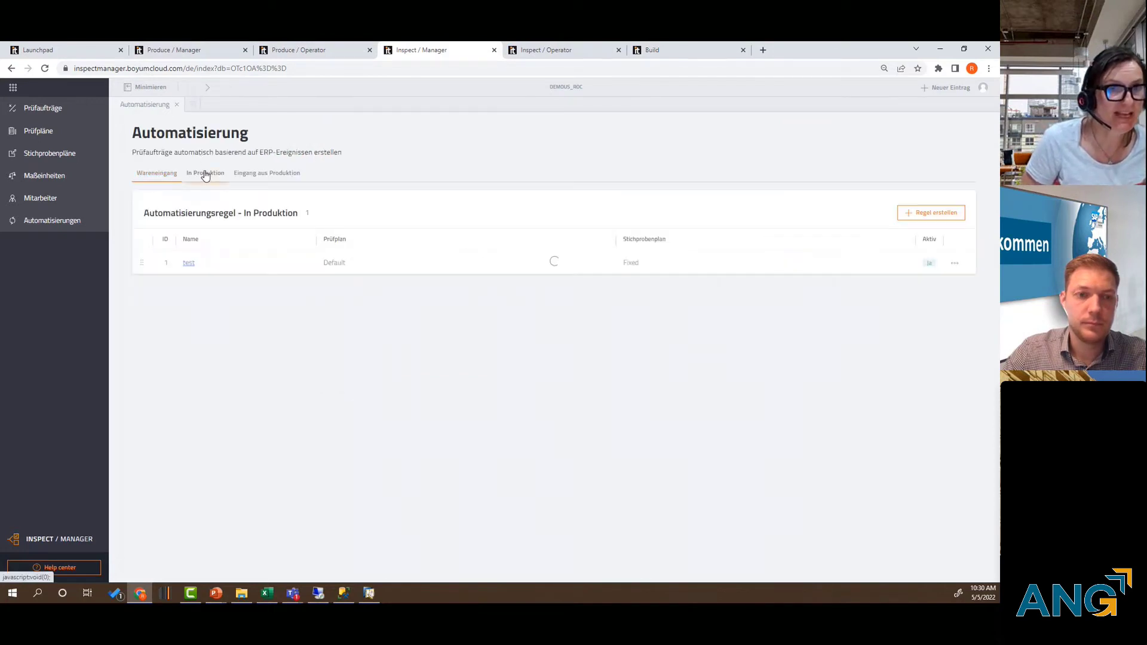
pyautogui.click(190, 263)
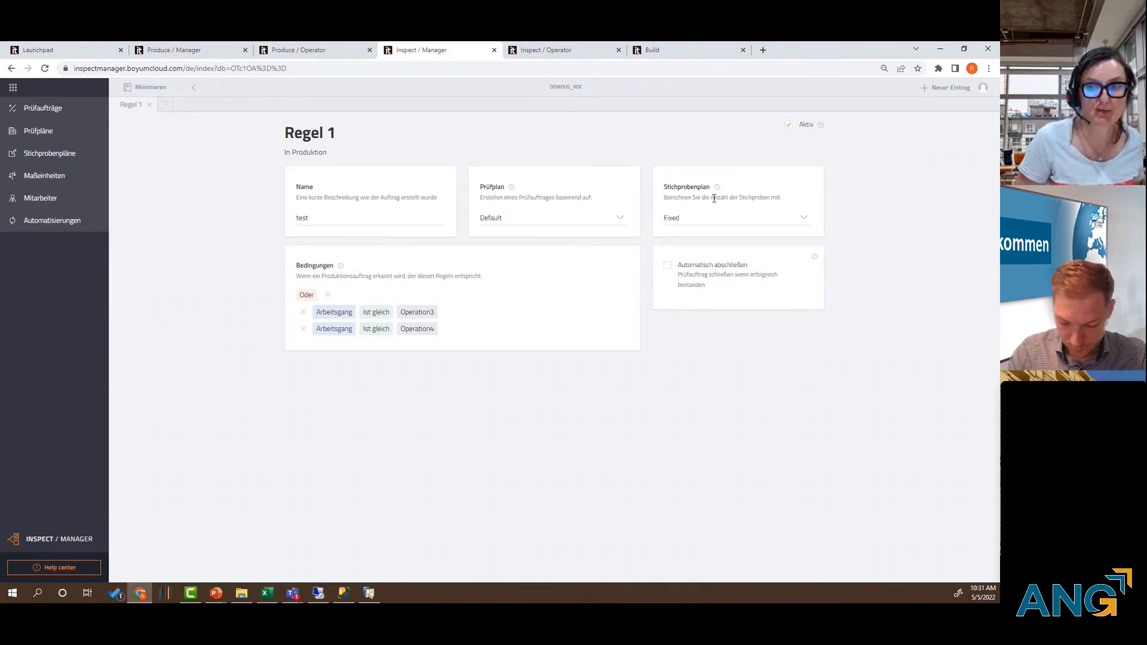
pyautogui.click(334, 312)
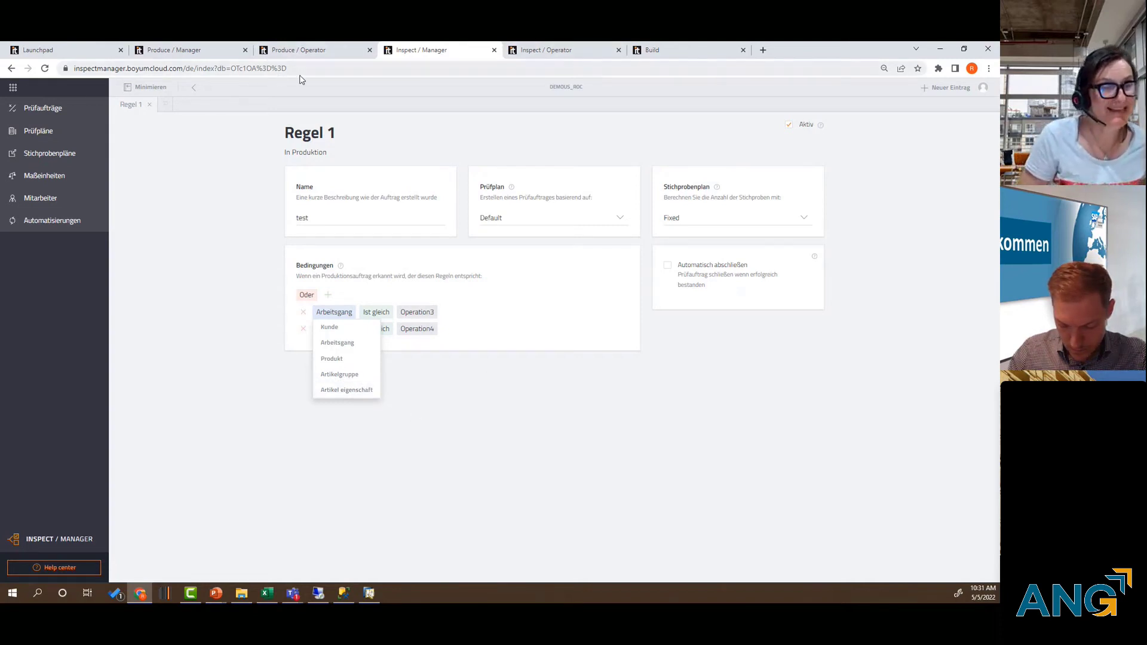
# Switch to Produce / Operator, compare the operations of orders 156, 157 and 161, and view the inspection order linked to order 161's Operation3
pyautogui.click(323, 55)
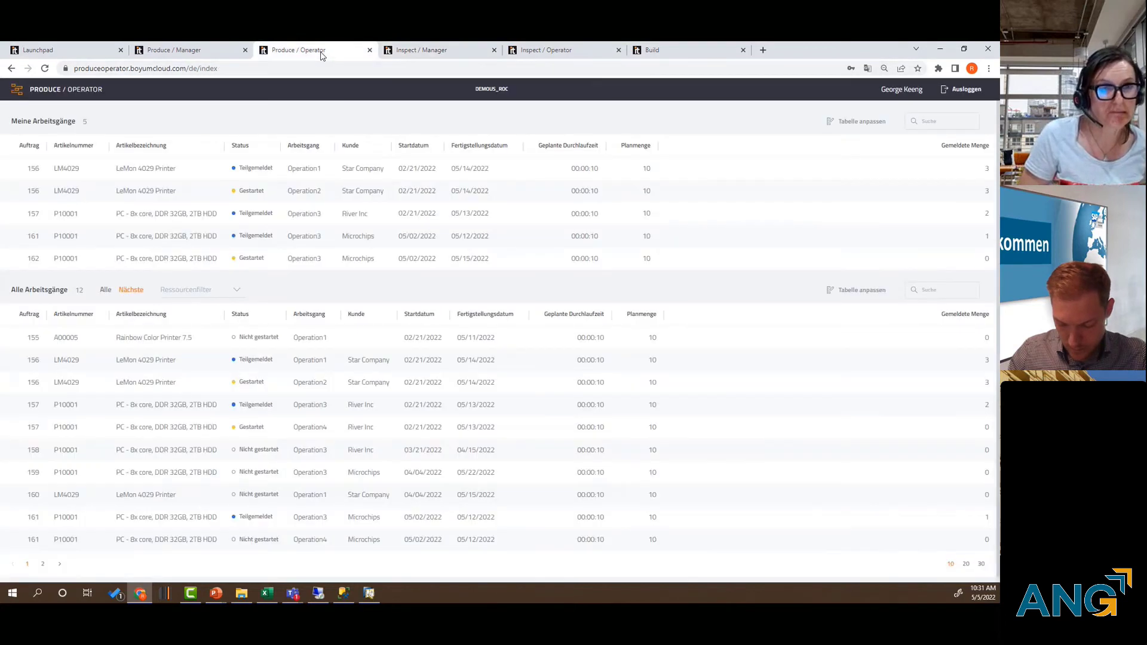
pyautogui.click(199, 193)
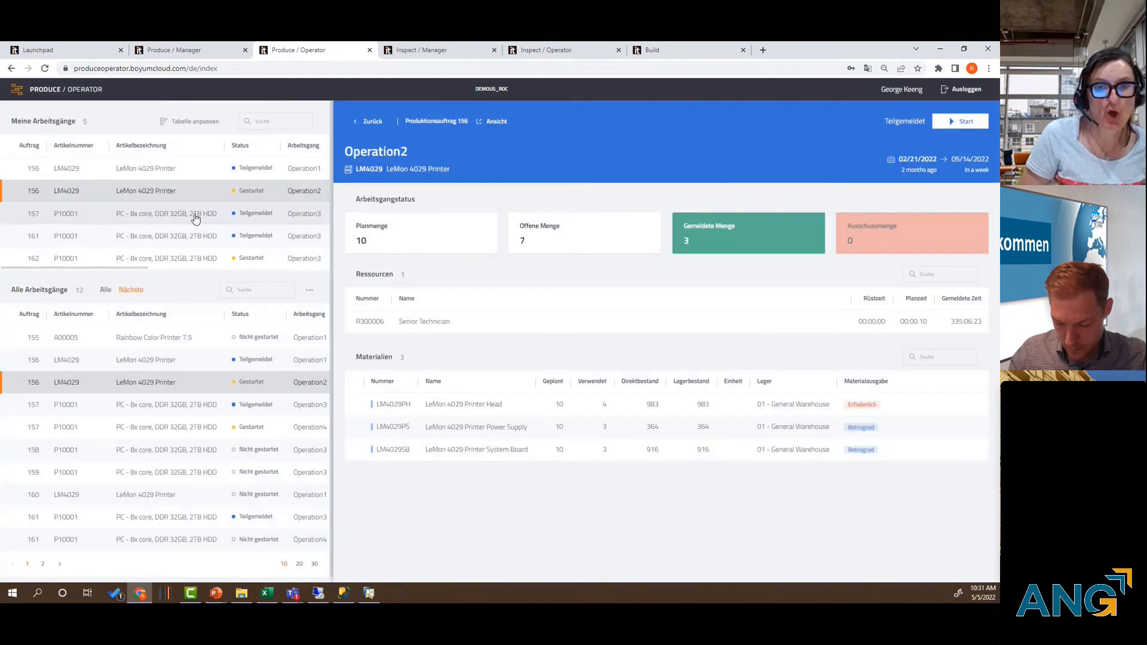
pyautogui.click(196, 215)
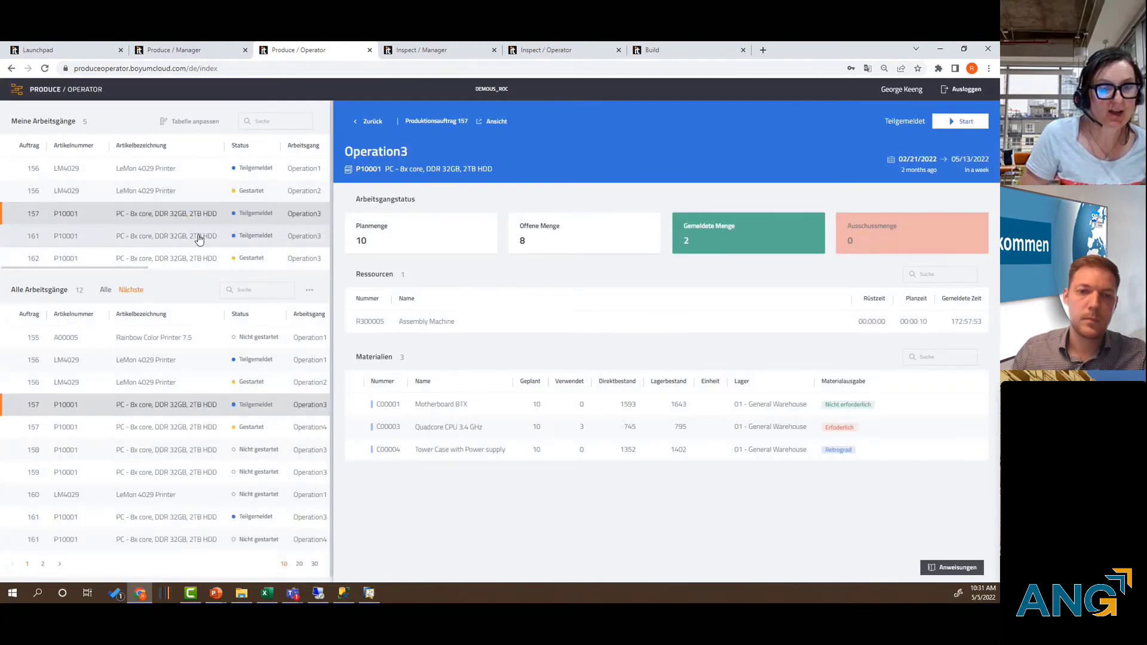
pyautogui.click(199, 232)
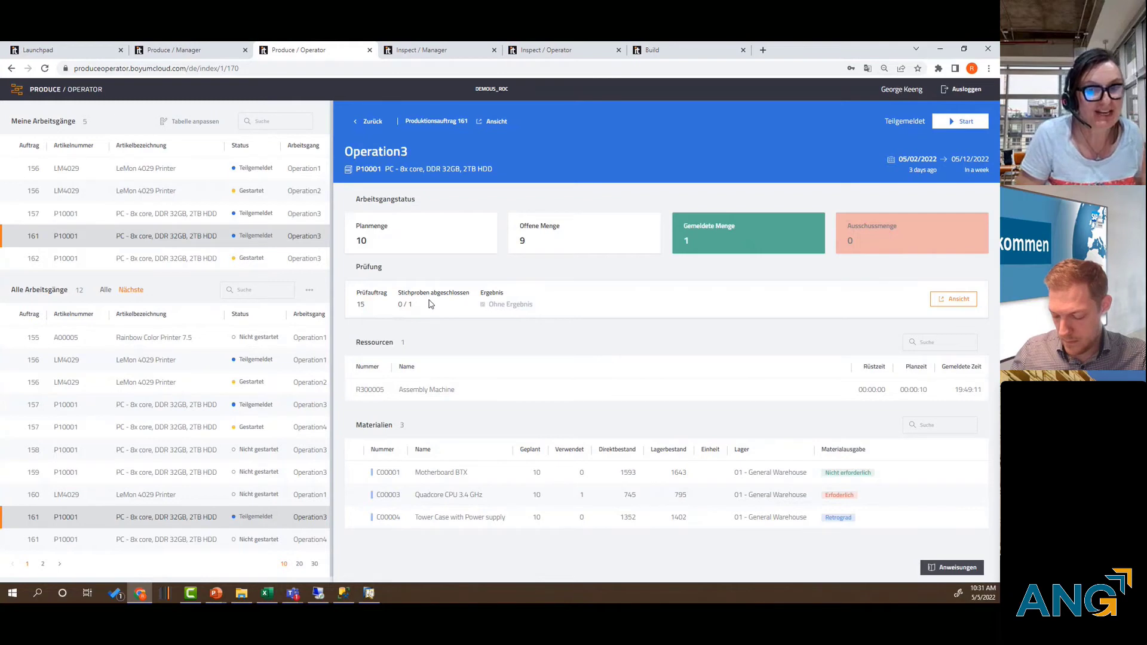
pyautogui.click(958, 299)
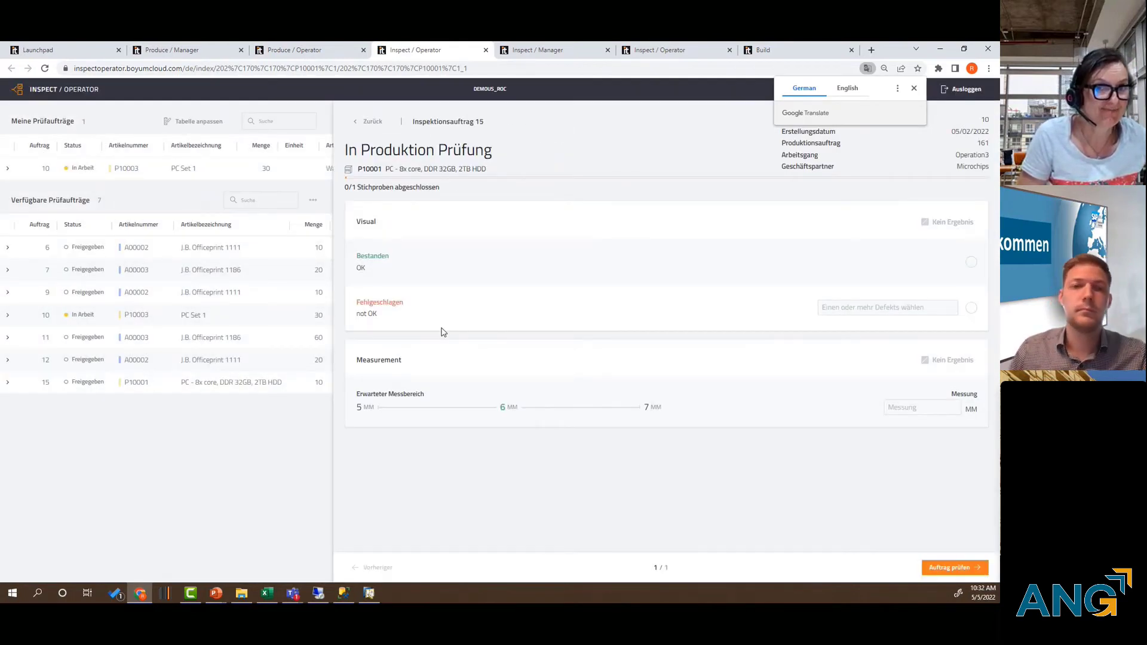
pyautogui.click(486, 51)
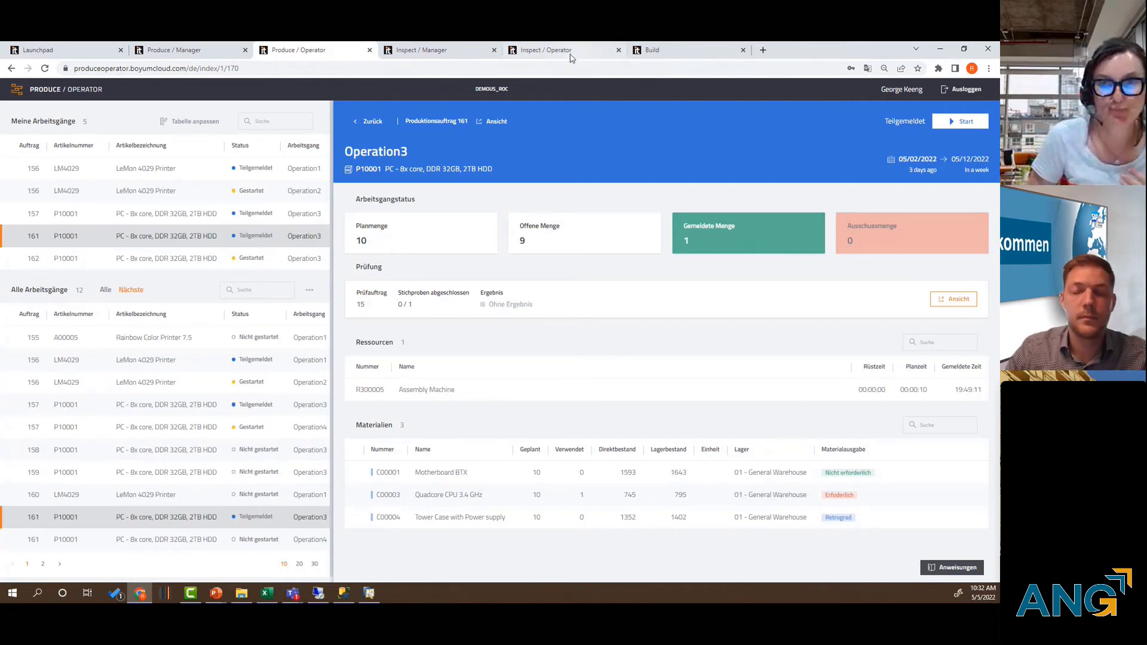
# Switch to Inspect / Manager, leave the In Produktion rule, open the Eingang aus Produktion rule "Rule 1" and examine its condition criteria
pyautogui.click(449, 55)
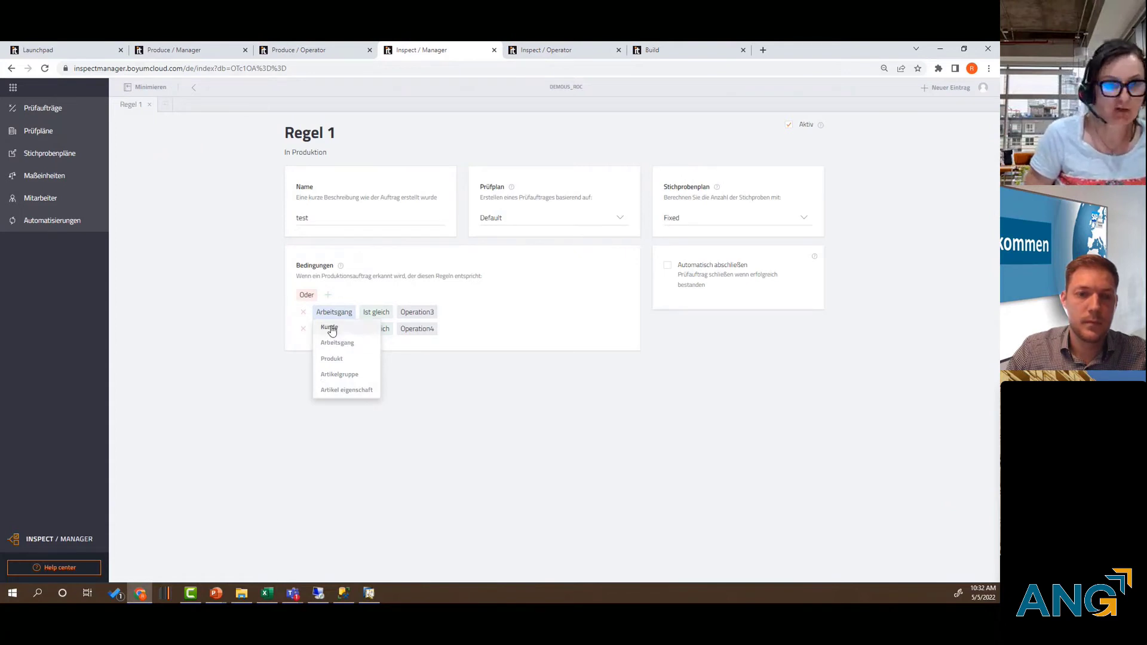
pyautogui.click(432, 371)
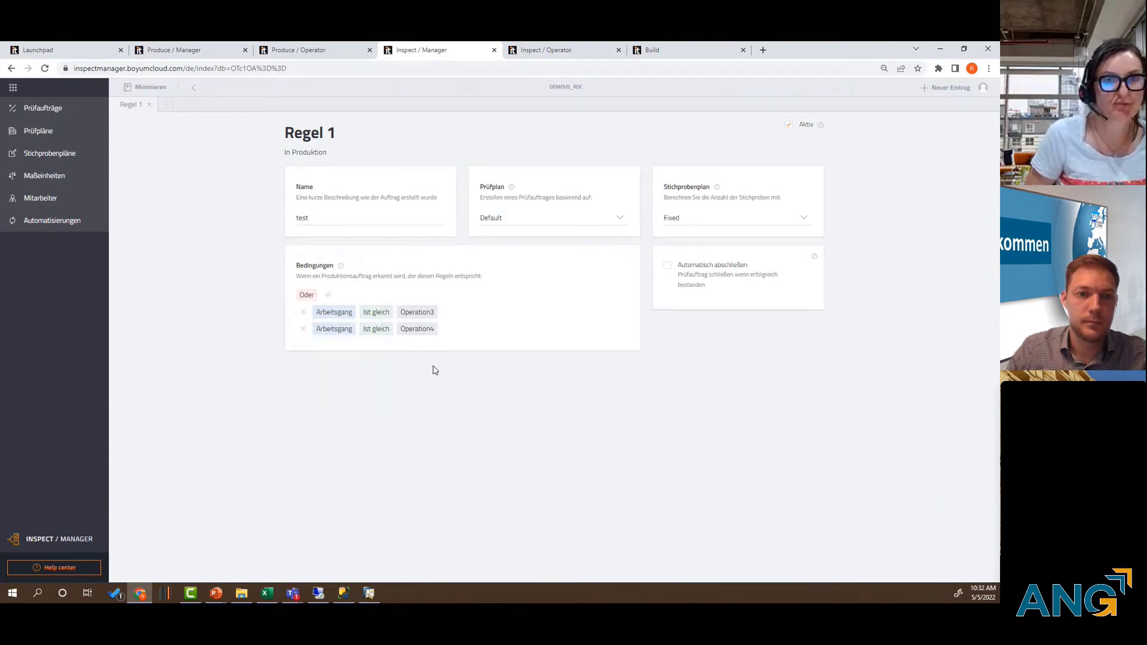
pyautogui.click(194, 89)
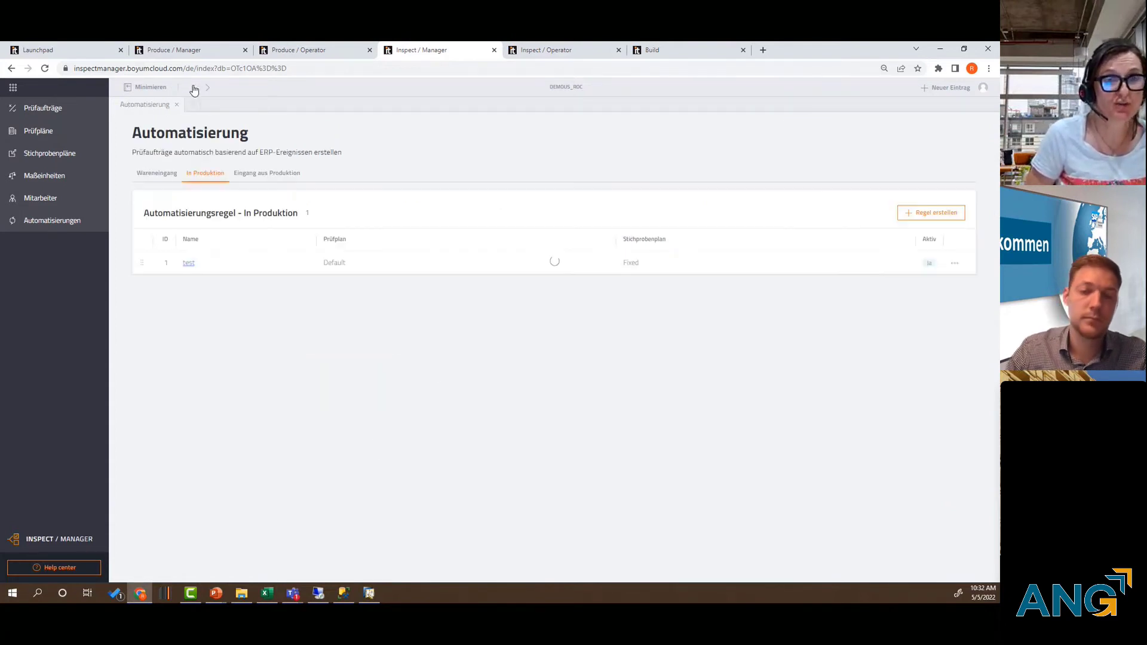
pyautogui.click(281, 180)
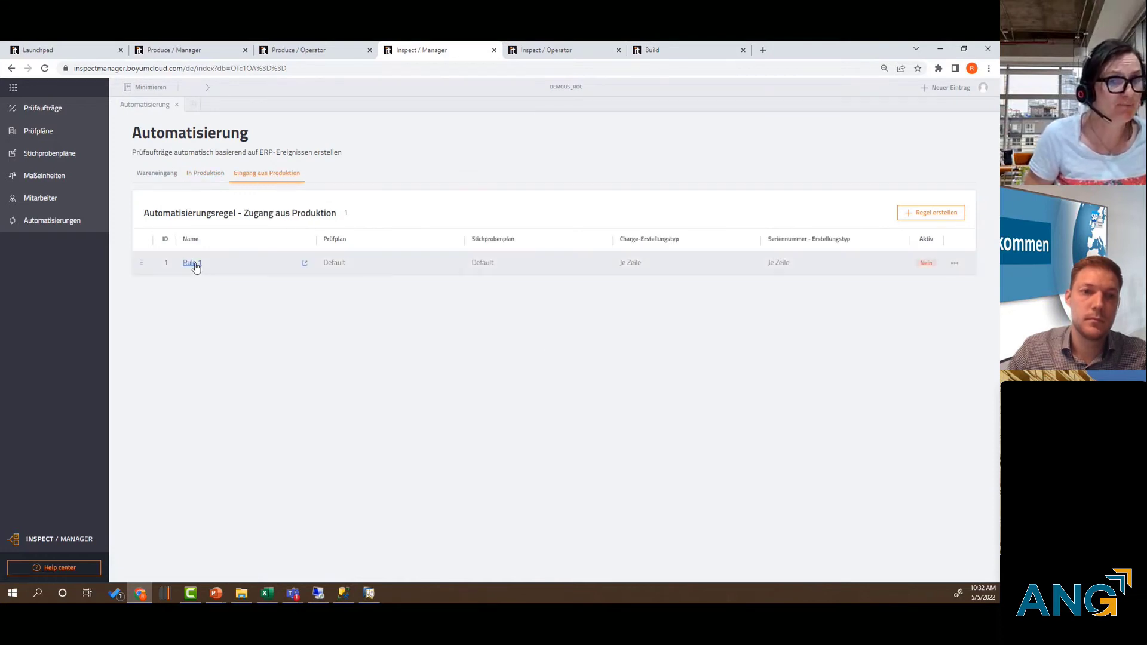
pyautogui.click(195, 266)
pyautogui.click(335, 312)
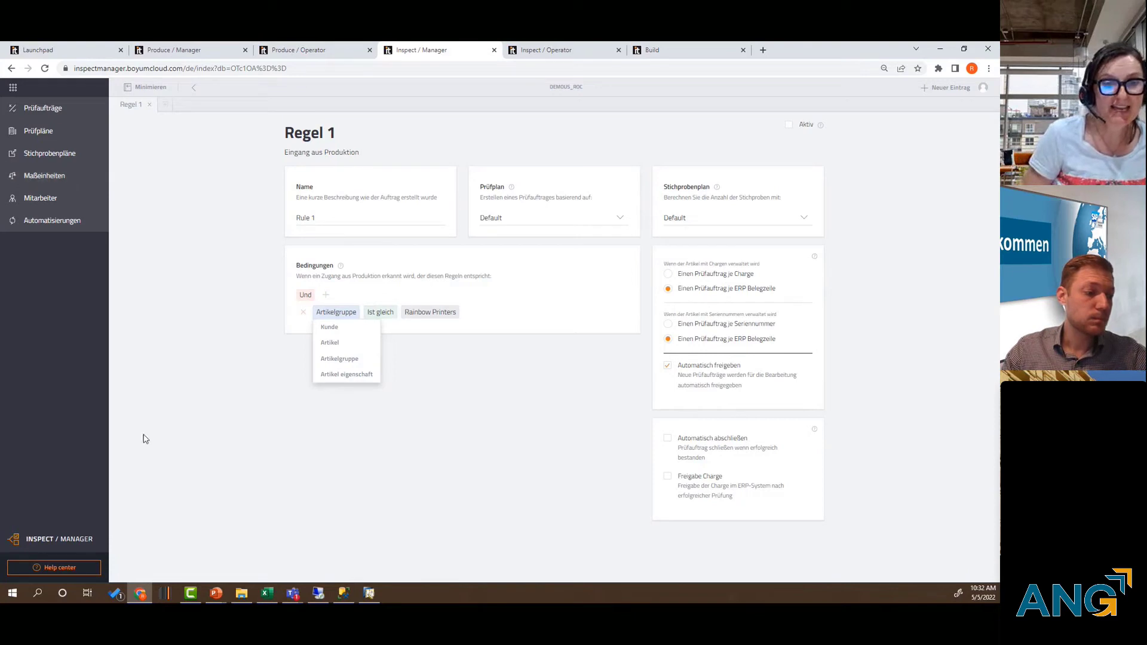
# Open the inspection orders list in Inspect / Manager and compare it with the orders available in Inspect / Operator
pyautogui.click(199, 448)
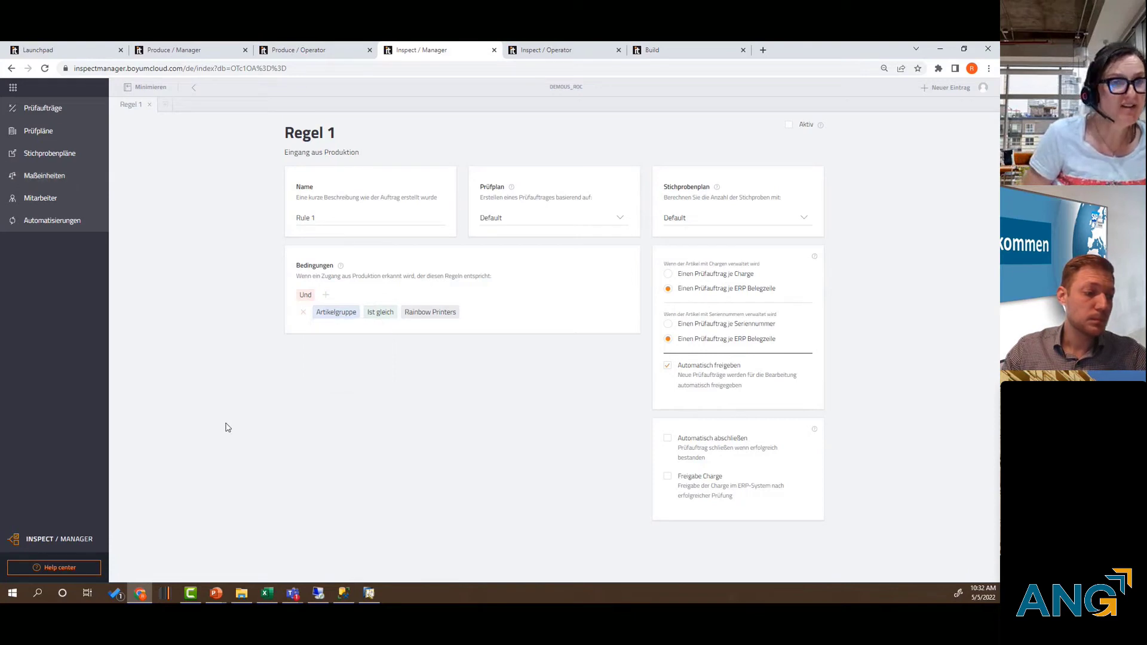
pyautogui.click(46, 108)
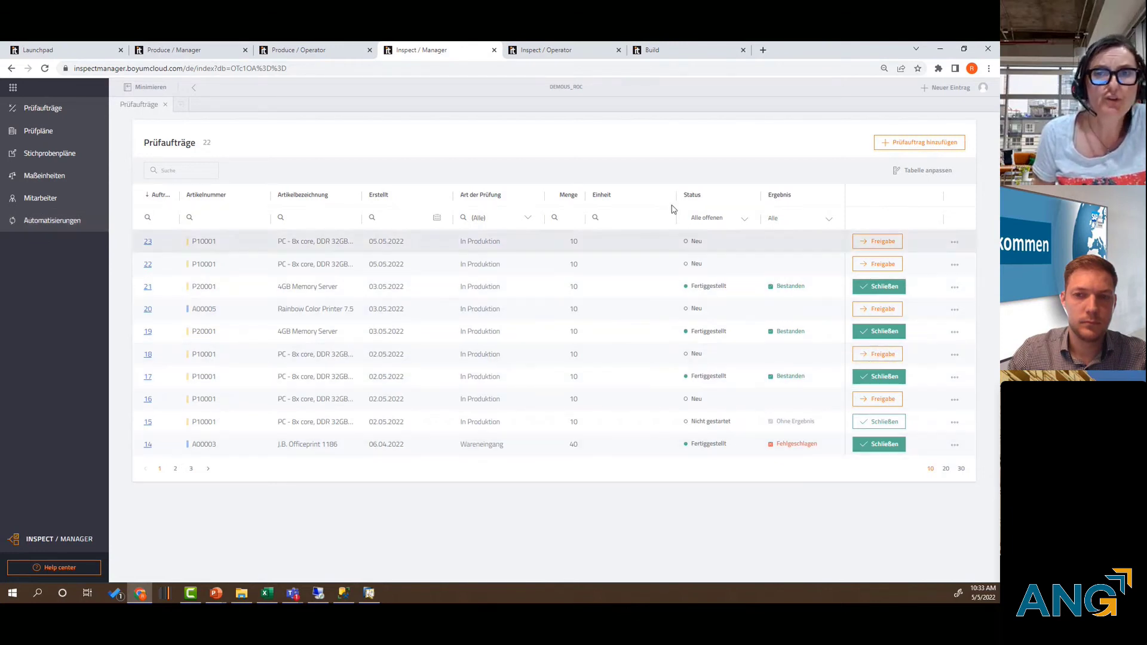
pyautogui.click(574, 49)
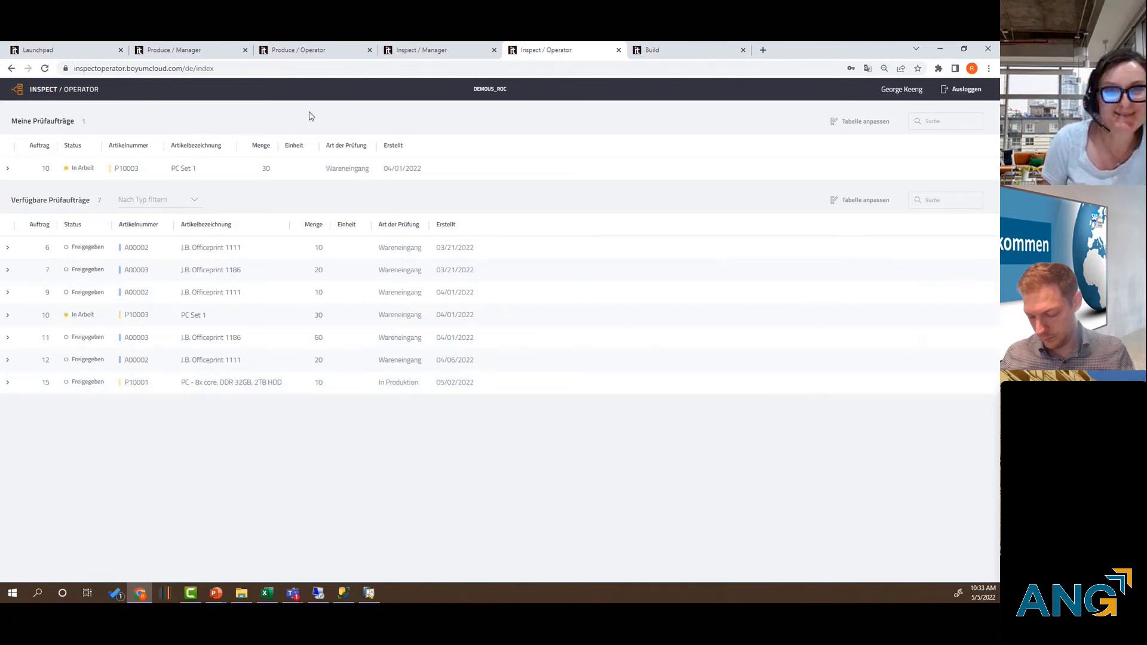
pyautogui.click(417, 50)
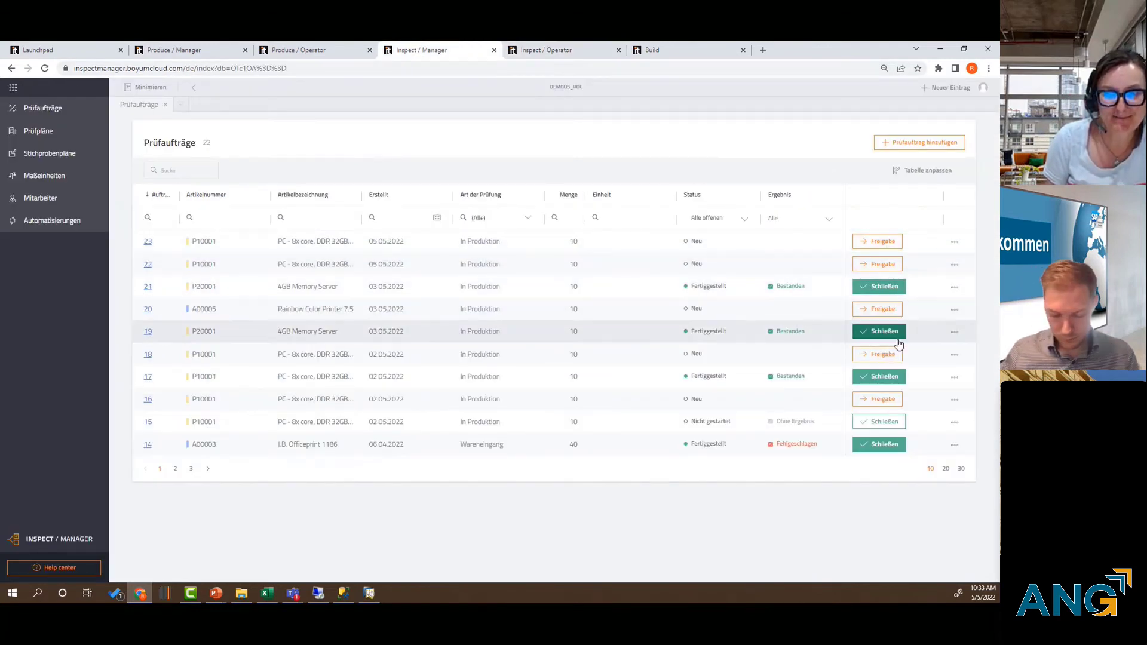
# In Inspect / Operator, open inspection order 10 for PC Set 1, record sample 3 with Funtional 50,00 and Volumne 2.880,00, and advance to sample 4
pyautogui.click(541, 50)
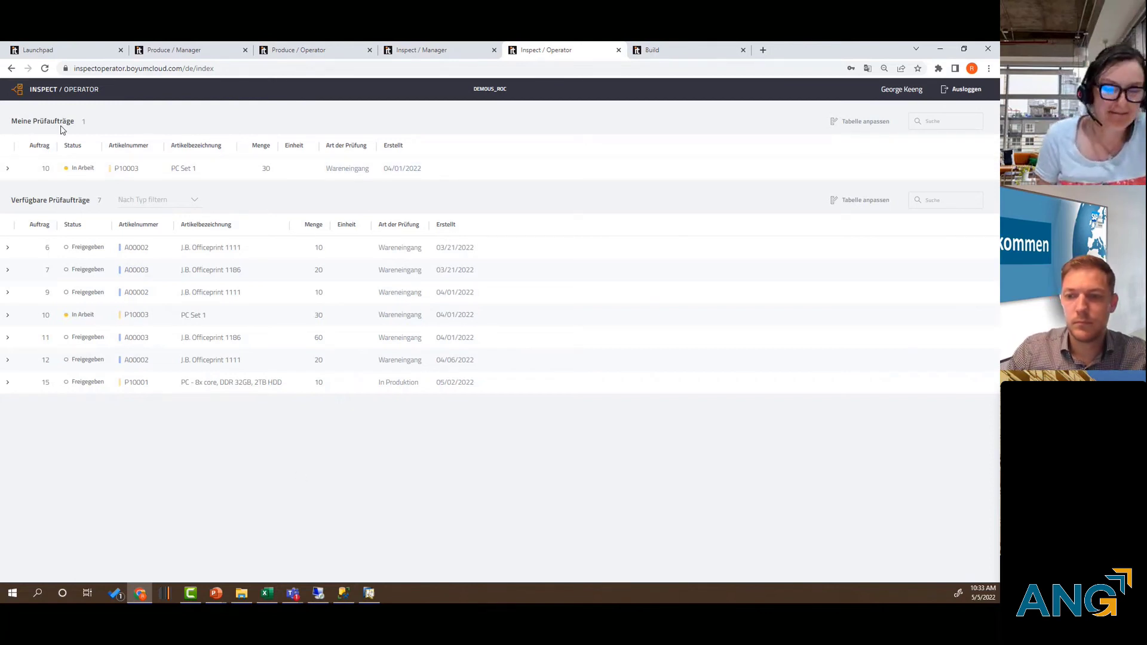
pyautogui.click(192, 172)
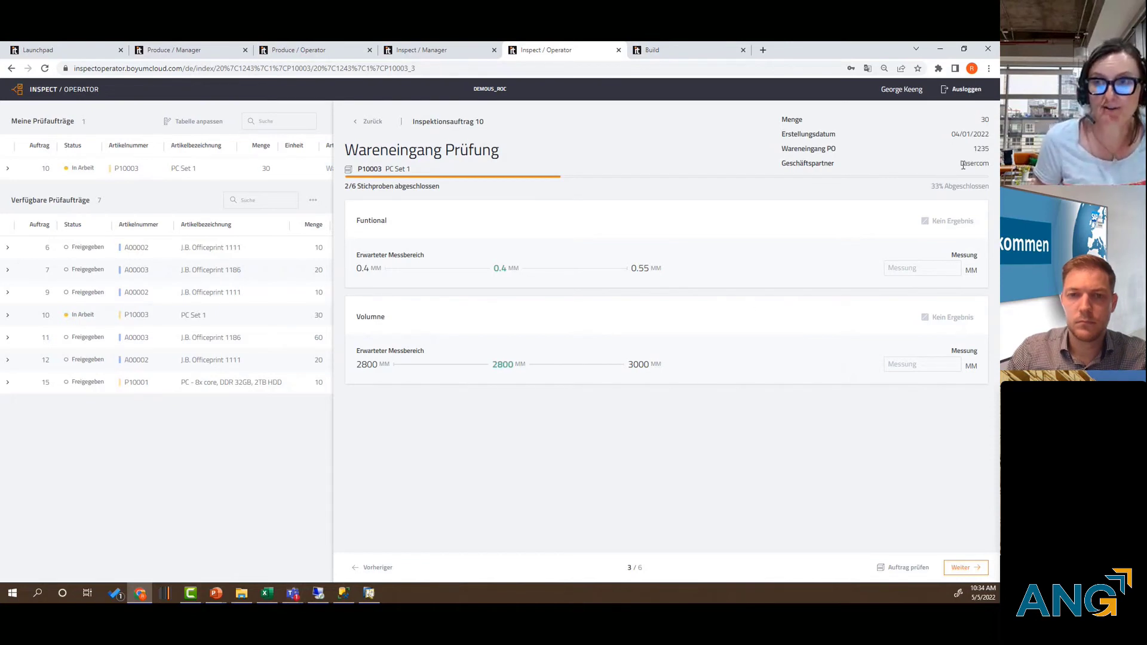
pyautogui.click(934, 271)
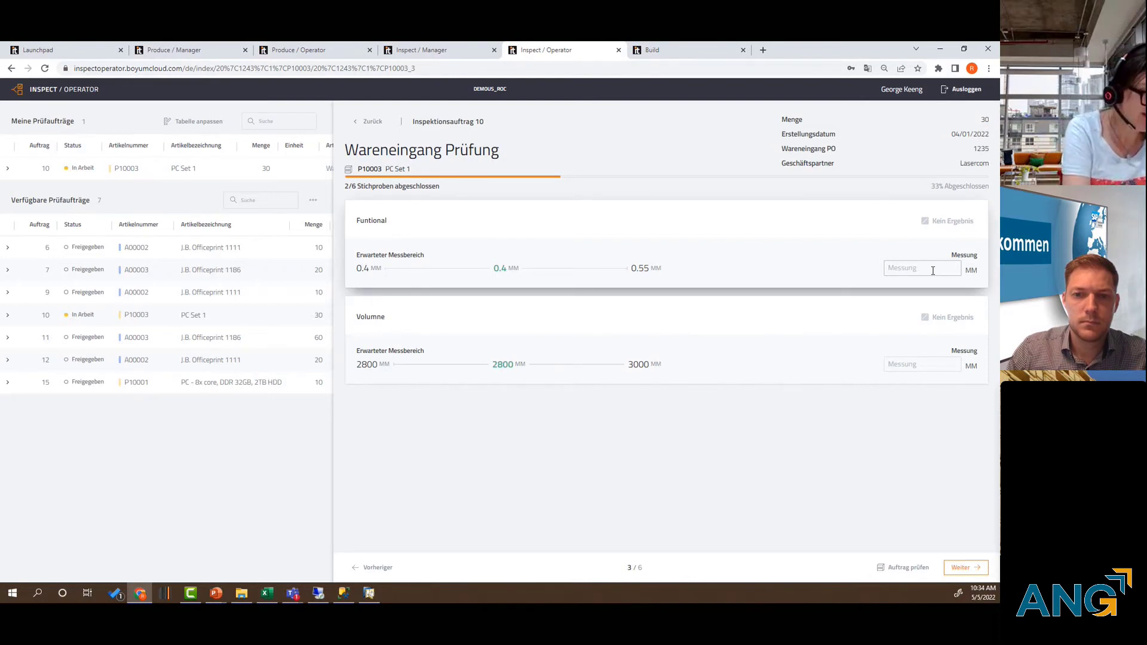
pyautogui.write('500')
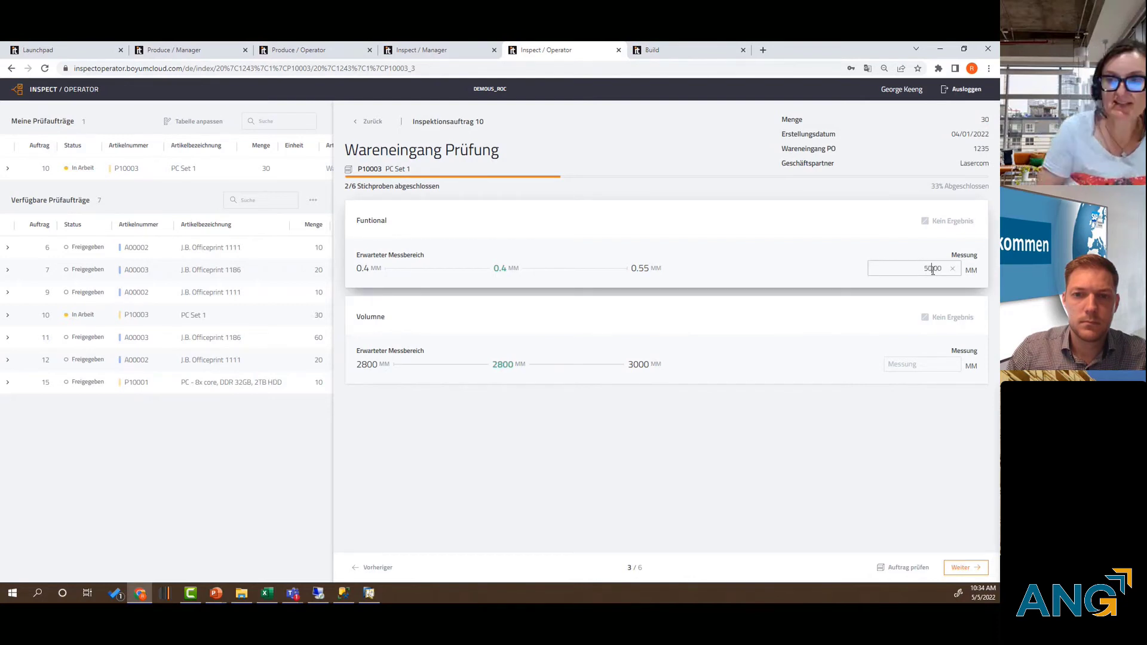
pyautogui.click(944, 364)
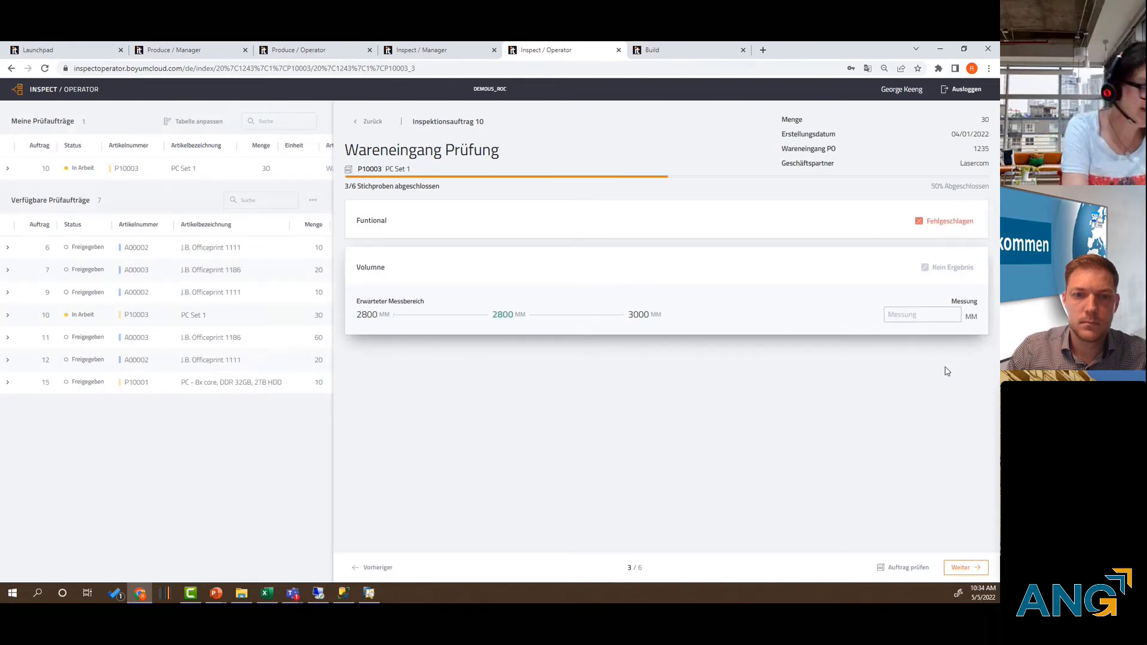
pyautogui.write('2.880,0')
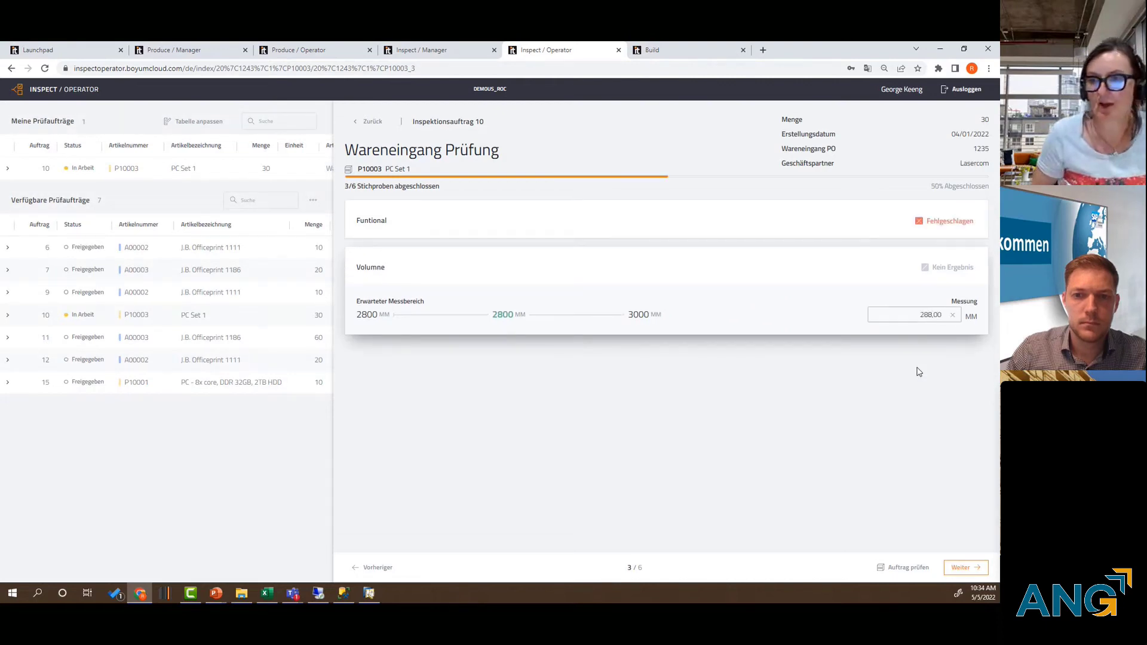
pyautogui.write('0')
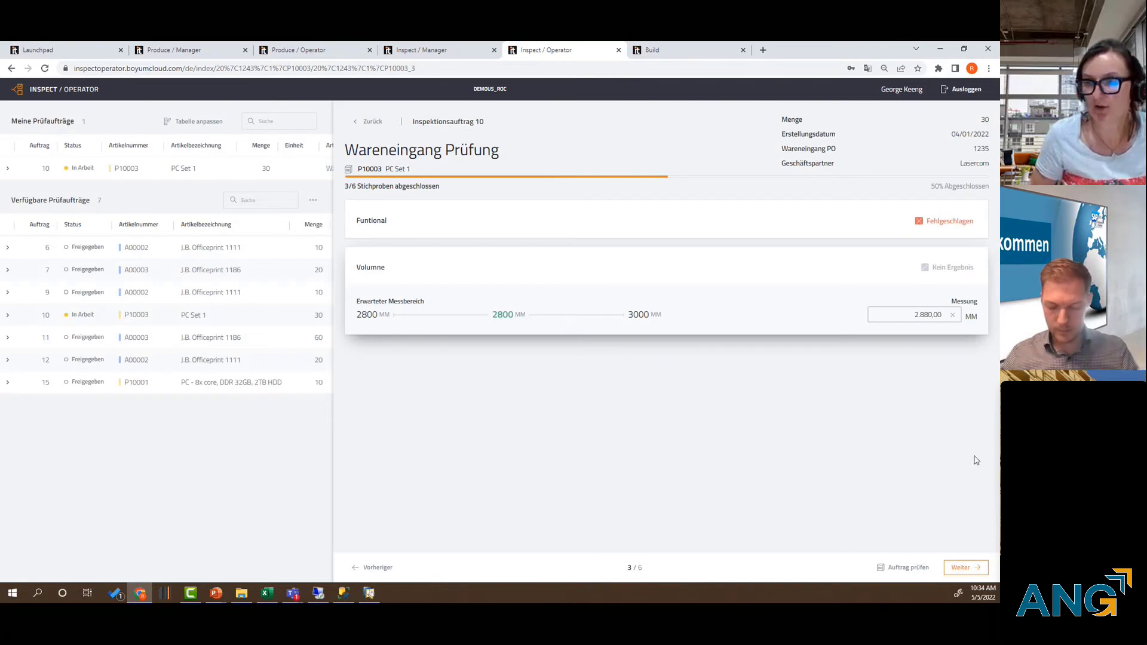
pyautogui.click(966, 568)
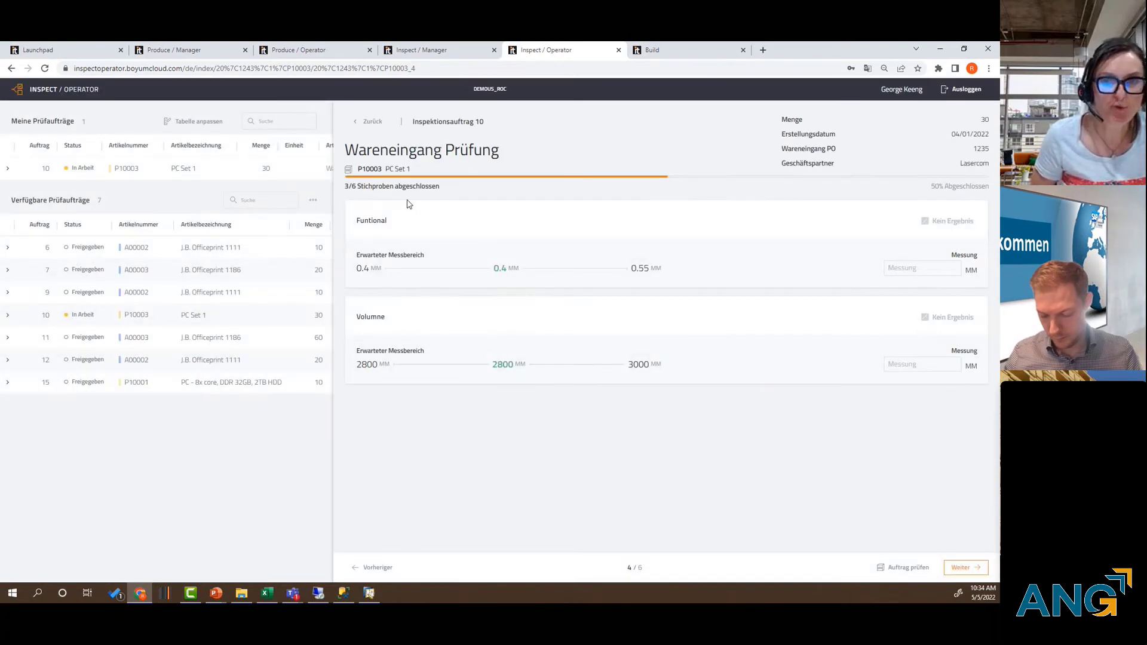
# Record sample 4 with Funtional 5,00 and Volumne 3.000,00, and advance to sample 5
pyautogui.click(918, 270)
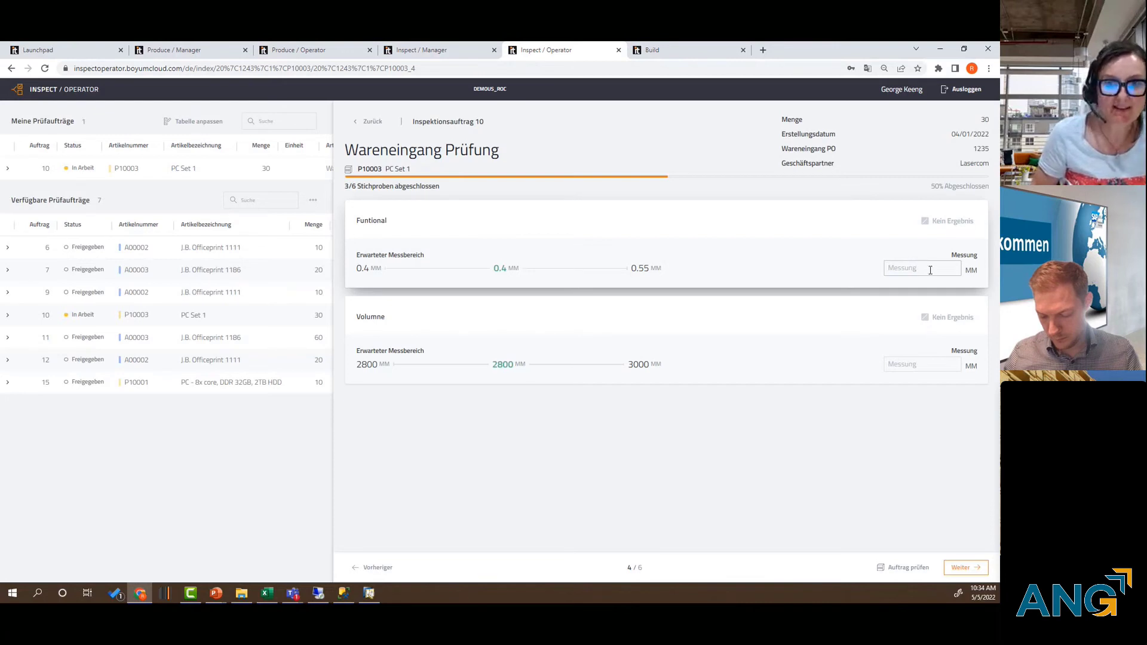
pyautogui.write('500')
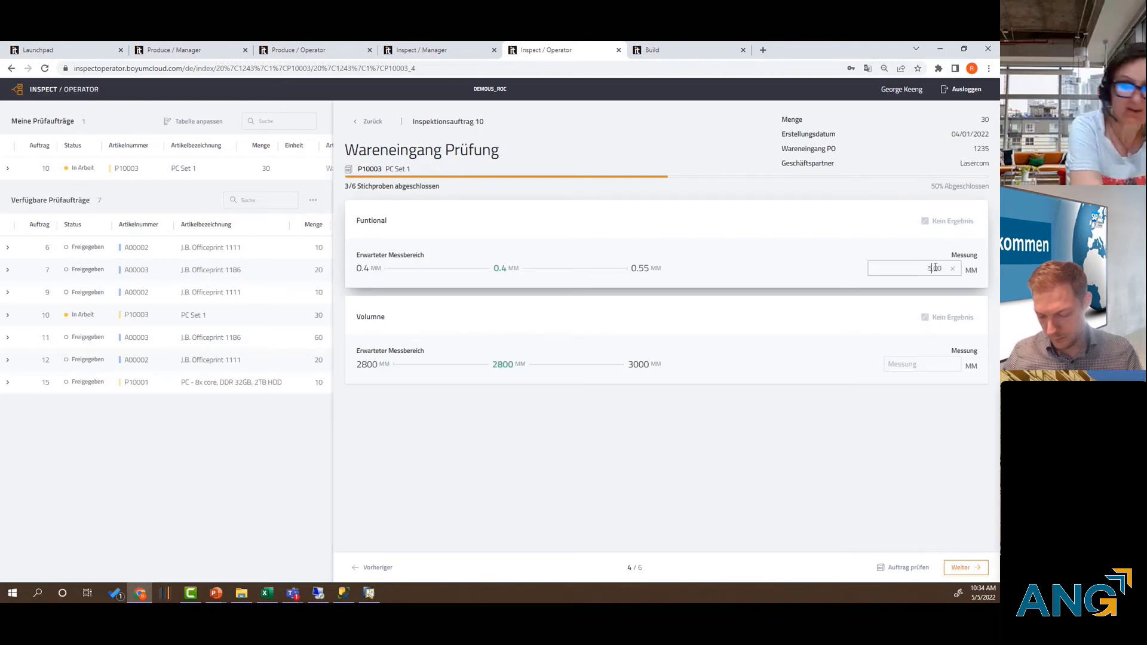
pyautogui.press('Tab')
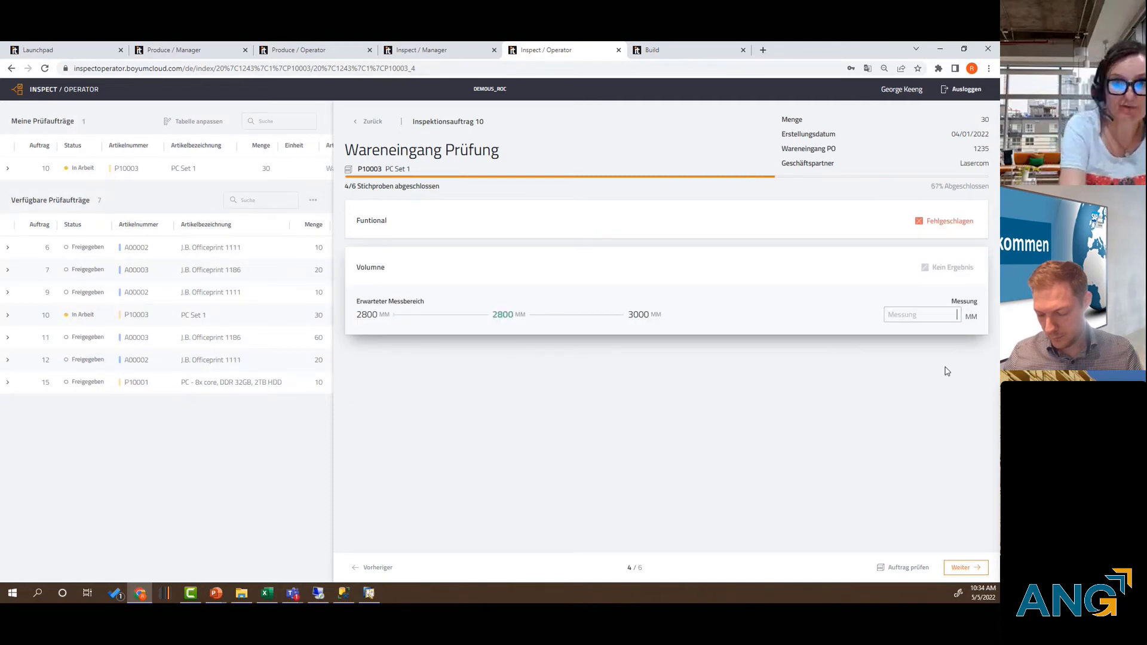
pyautogui.write('3000')
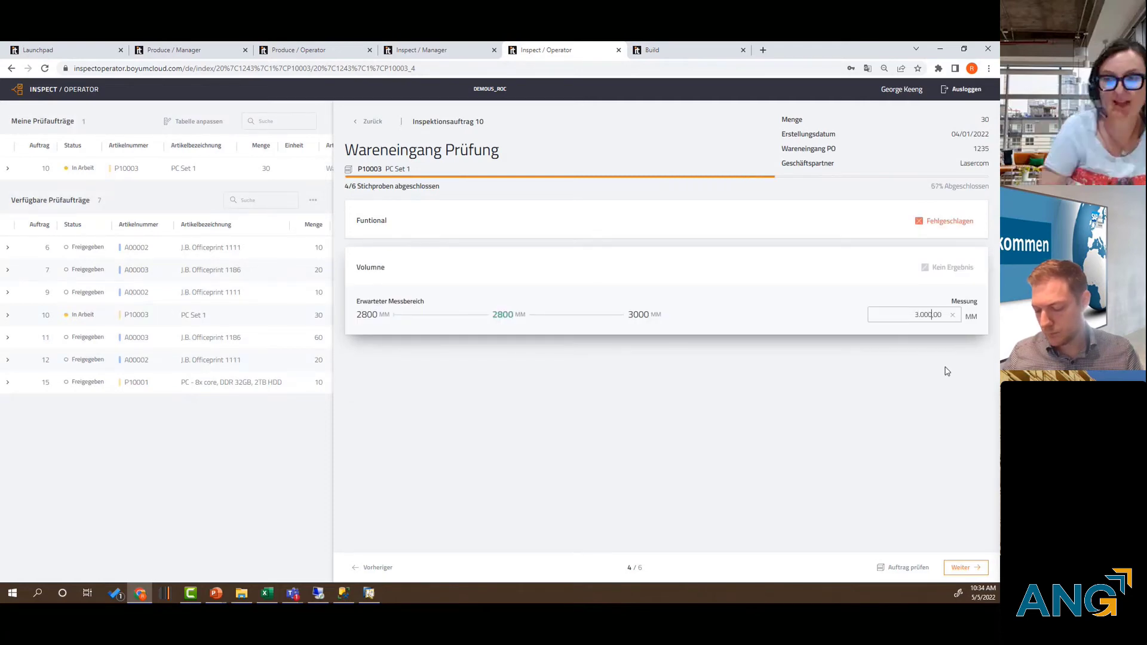
pyautogui.click(962, 568)
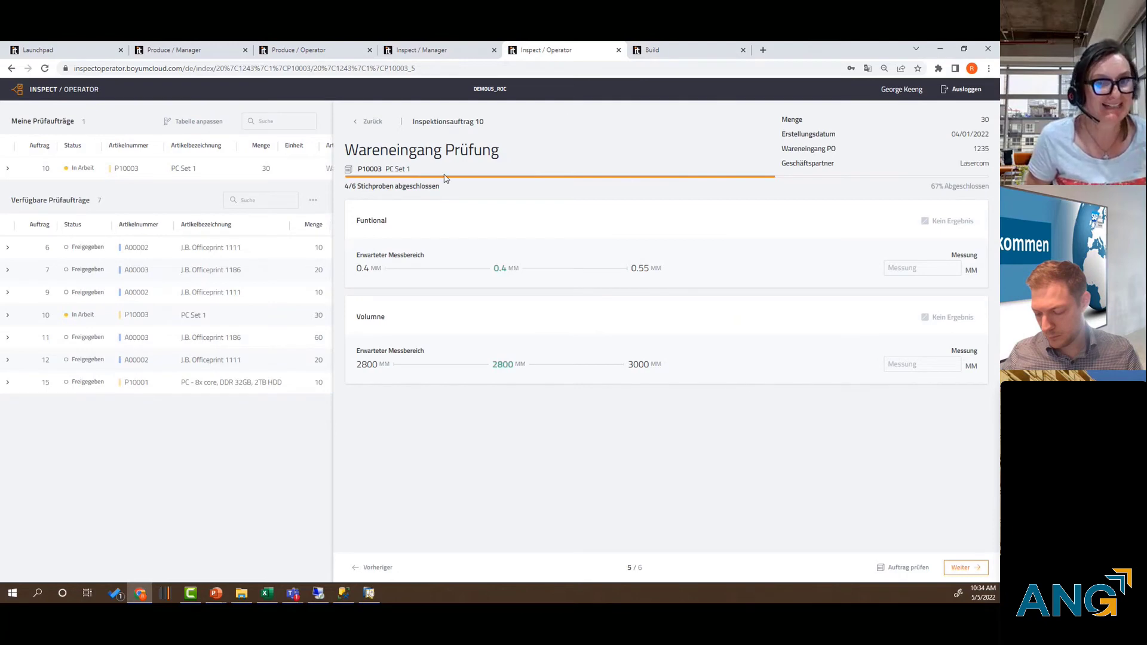
# Return to the inspection order list and view the goods receipt inspections of orders 9 and 12
pyautogui.click(372, 121)
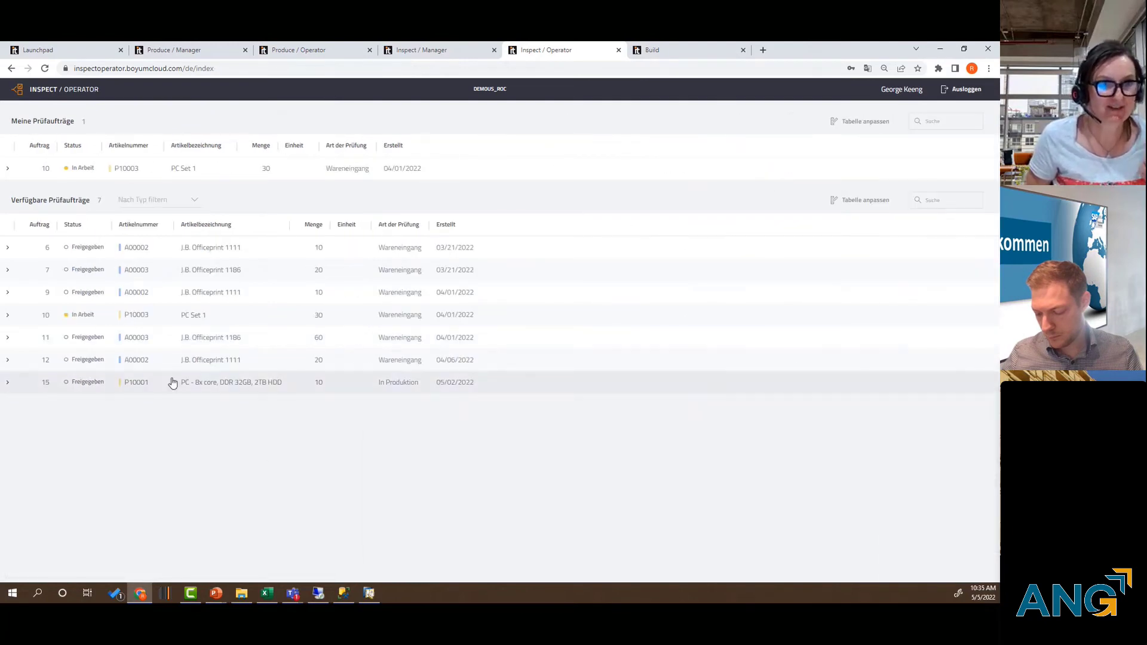
pyautogui.click(172, 294)
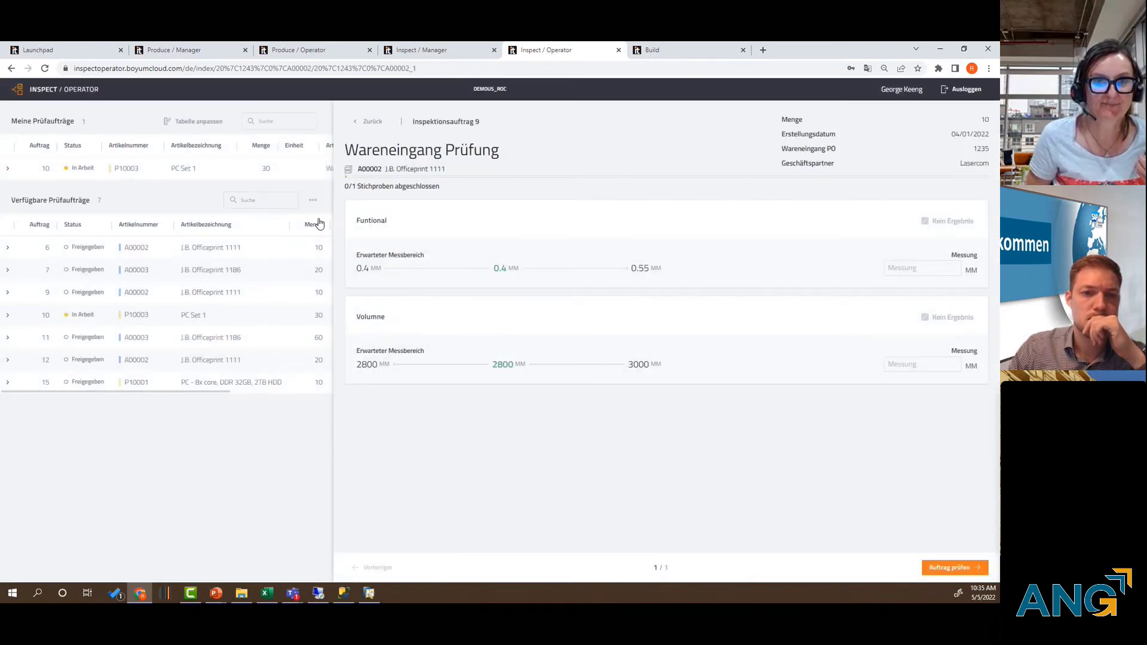
pyautogui.click(188, 361)
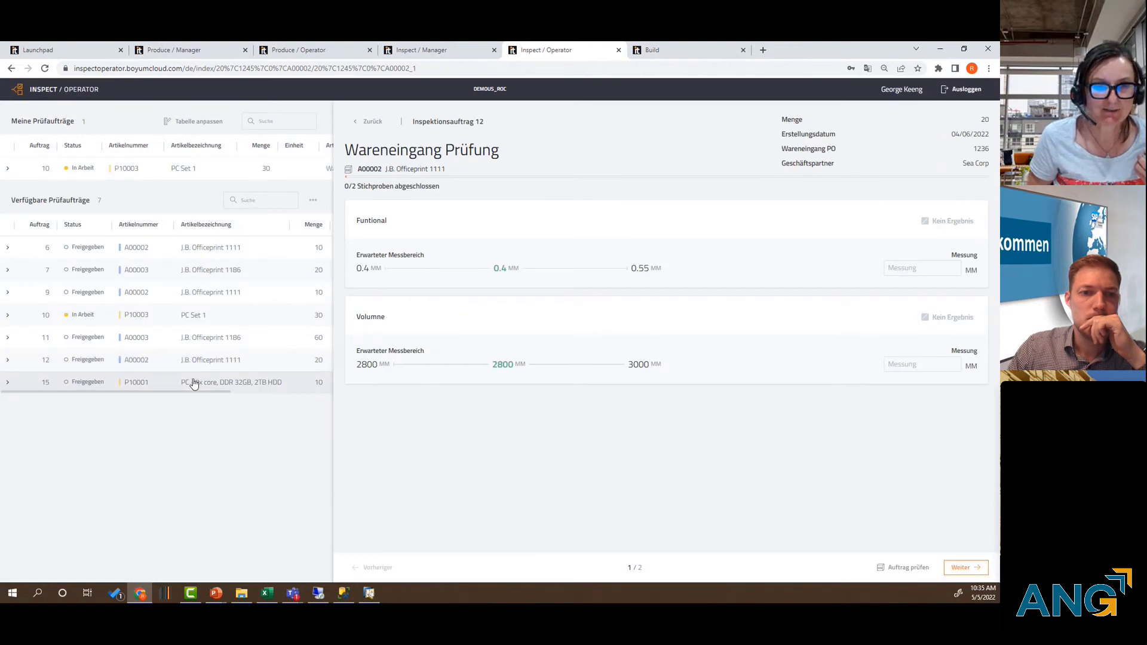
# Open the in-production inspection order 15 and mark its Visual test as Fehlgeschlagen with the defect "Bent sides"
pyautogui.click(196, 384)
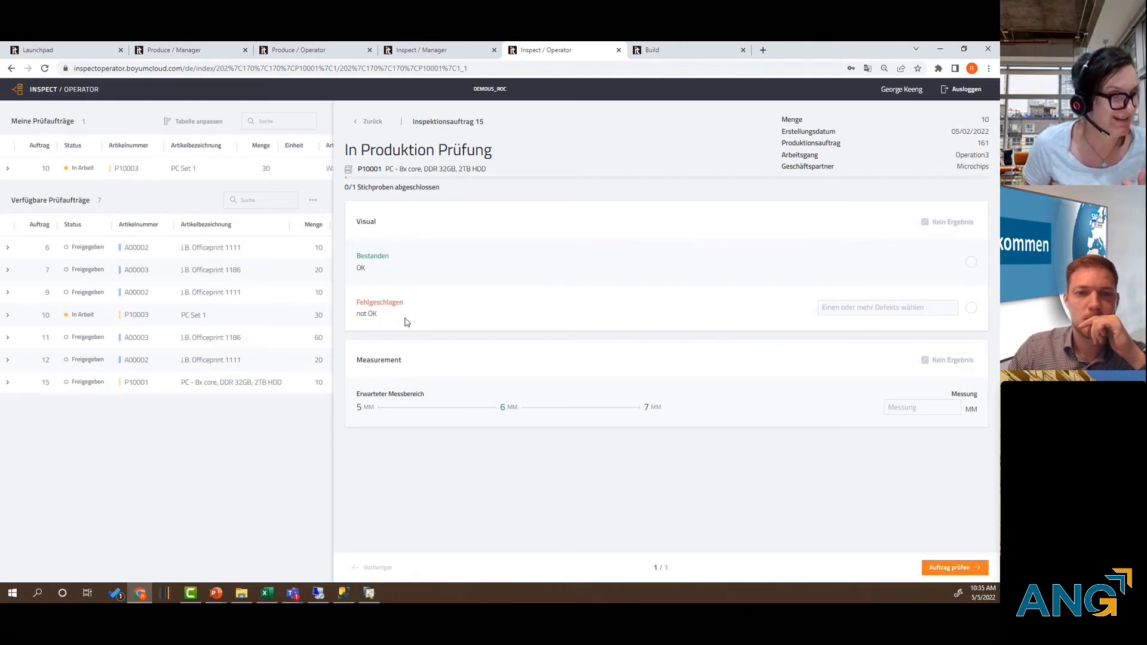
pyautogui.click(971, 263)
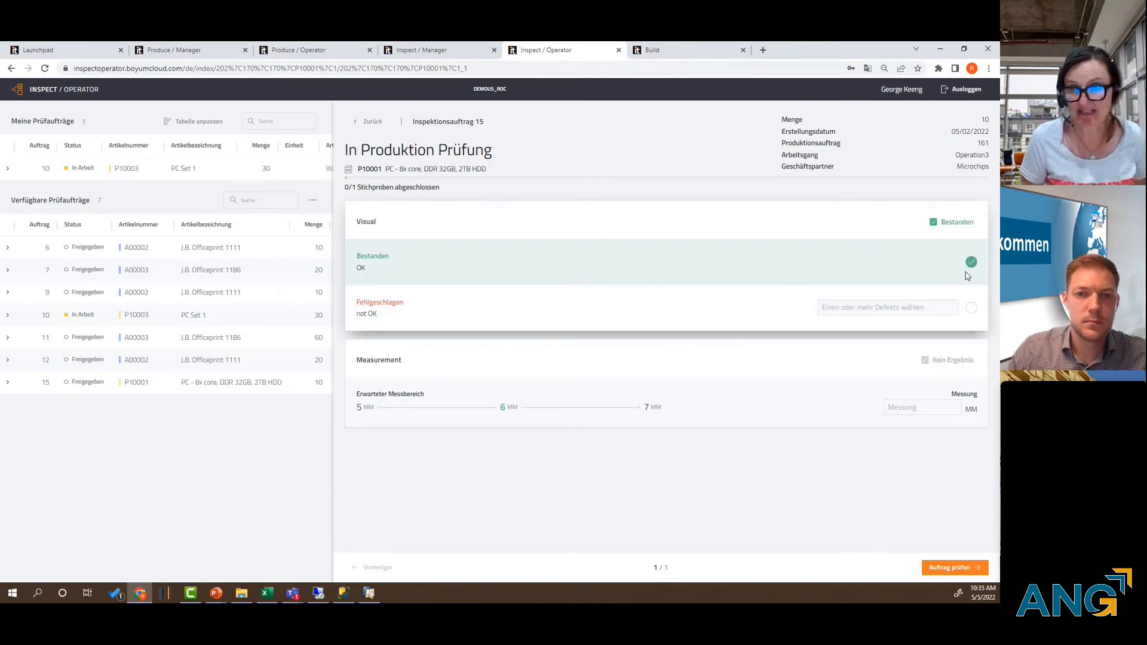
pyautogui.click(972, 309)
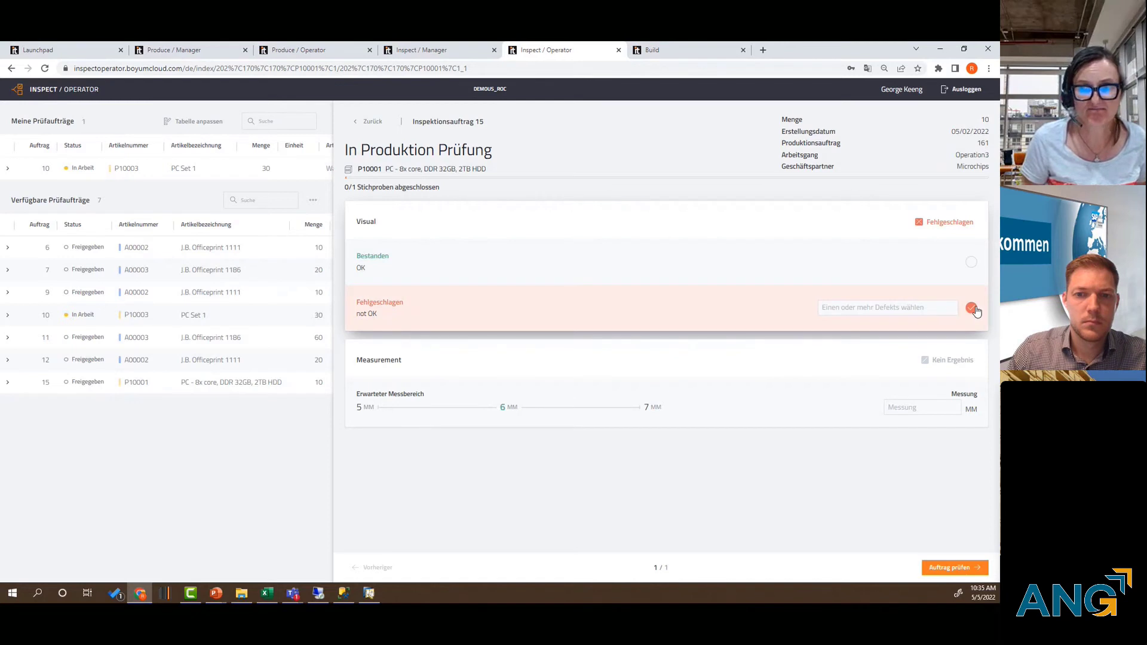
pyautogui.click(925, 310)
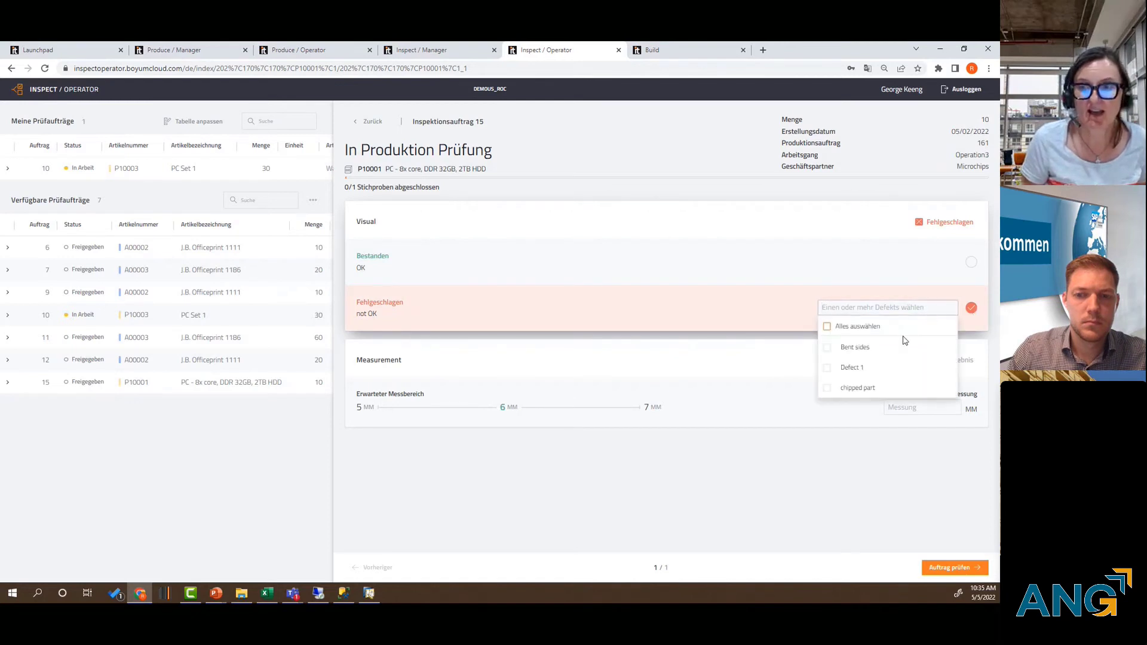
pyautogui.click(827, 350)
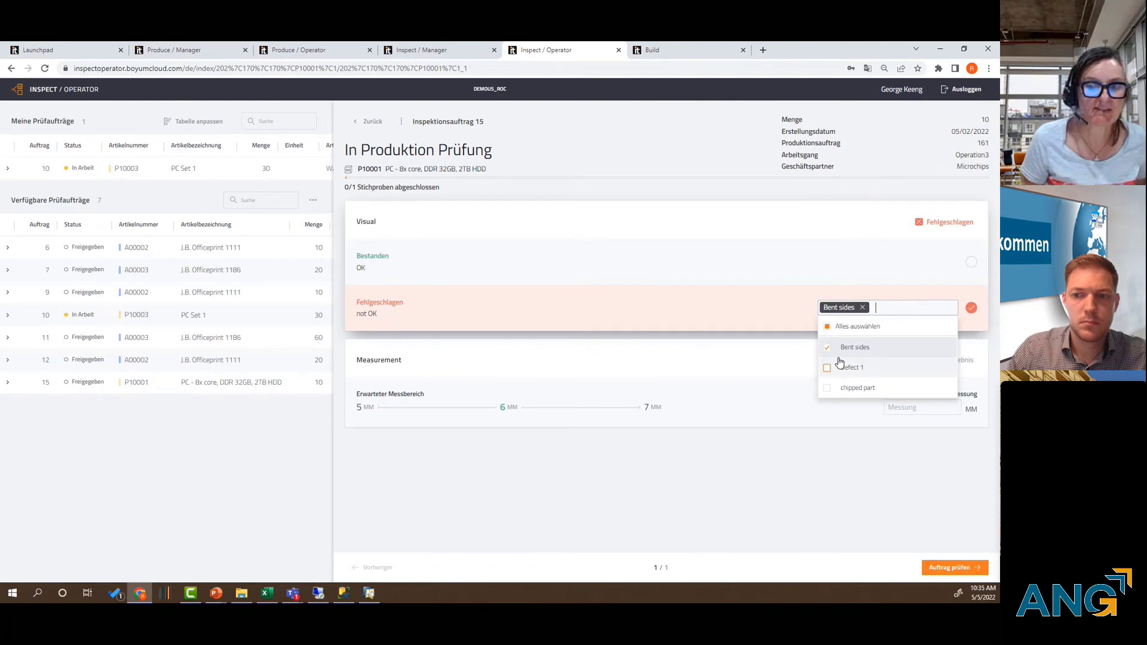
pyautogui.click(729, 303)
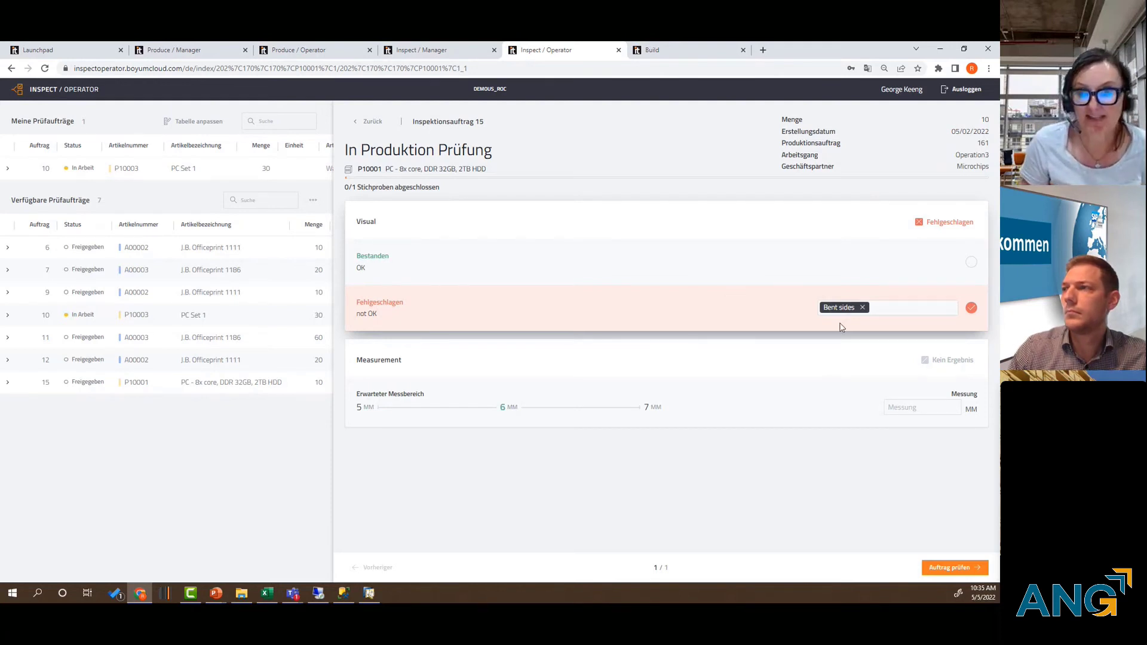
# Enter 6,50 mm for the Measurement test, review the test results and complete inspection order 15
pyautogui.click(918, 407)
pyautogui.write('6,50')
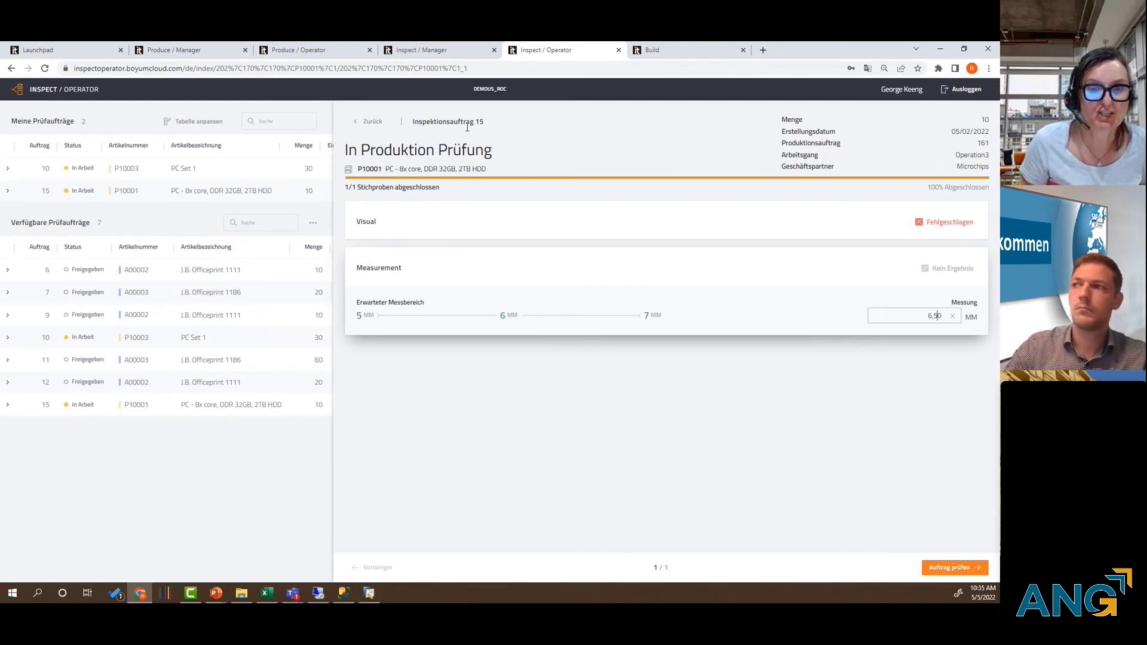
pyautogui.click(949, 570)
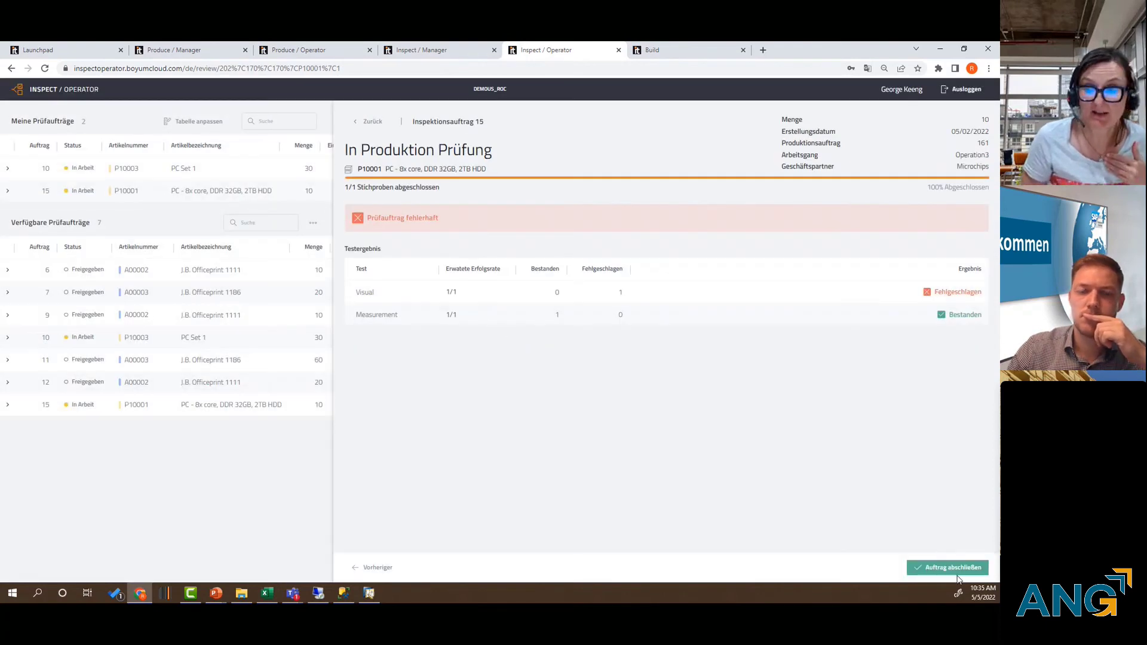
pyautogui.click(950, 571)
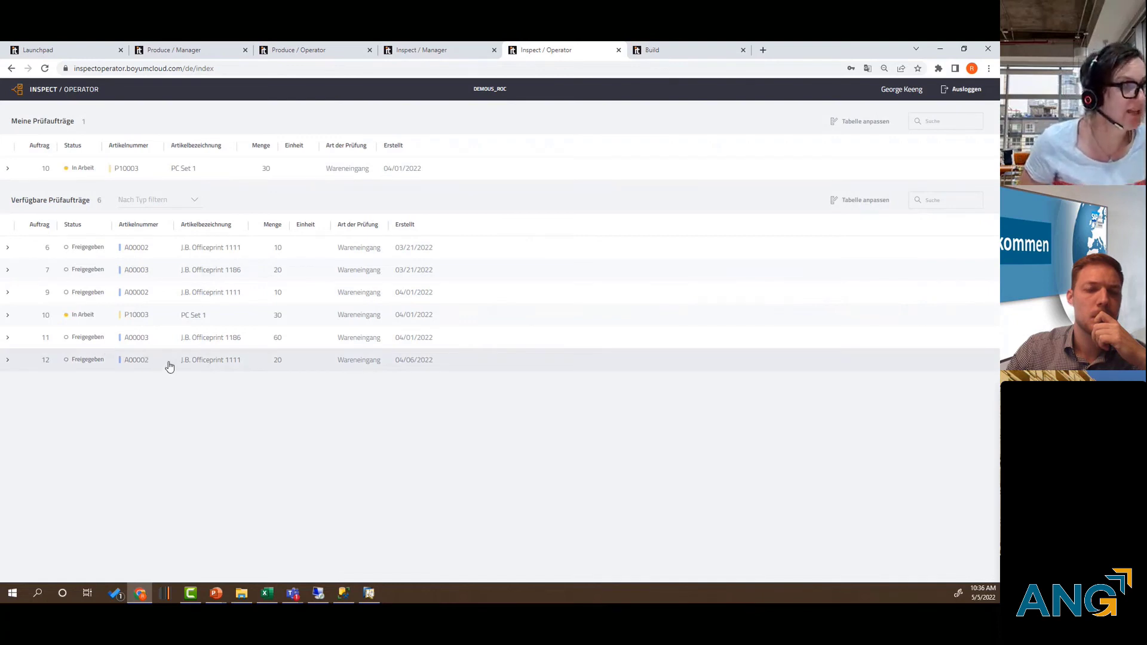
# Check the order lists in Inspect / Manager and Inspect / Operator, and switch to the PowerPoint slide show Build_Product_overview_DE.pptx
pyautogui.click(436, 53)
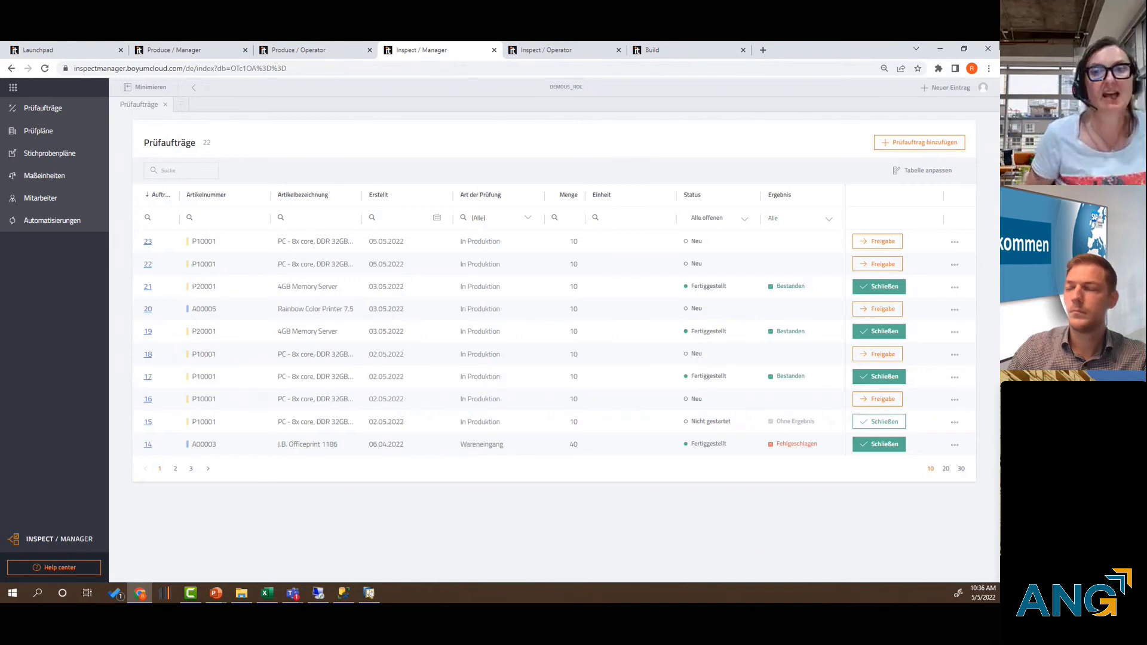
pyautogui.click(570, 55)
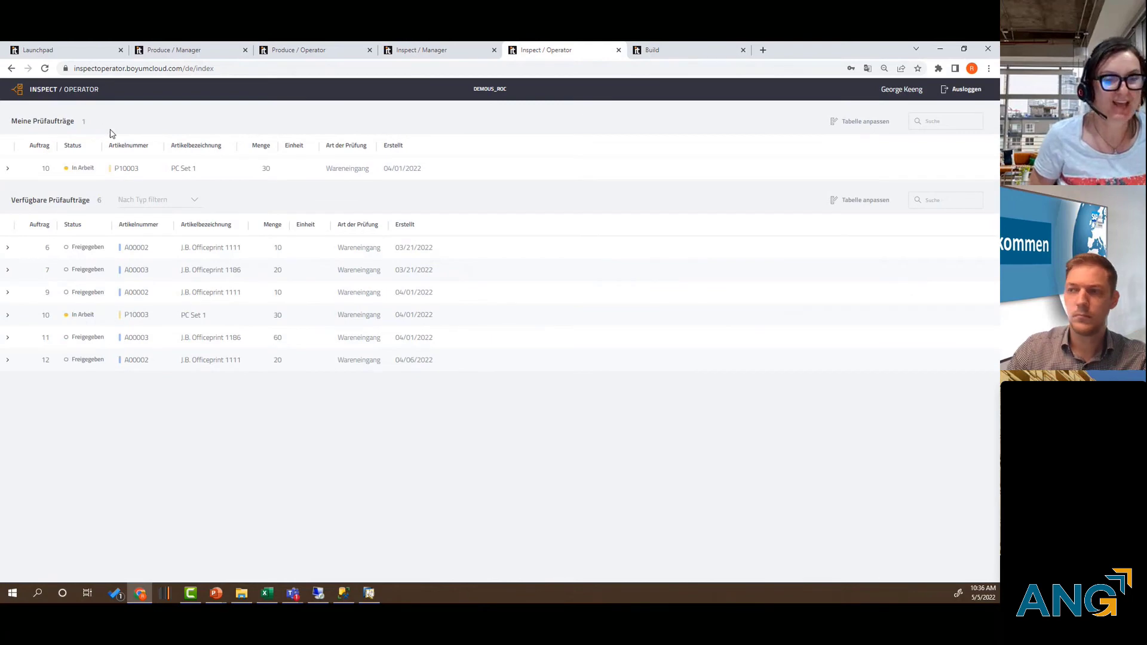
pyautogui.moveTo(221, 599)
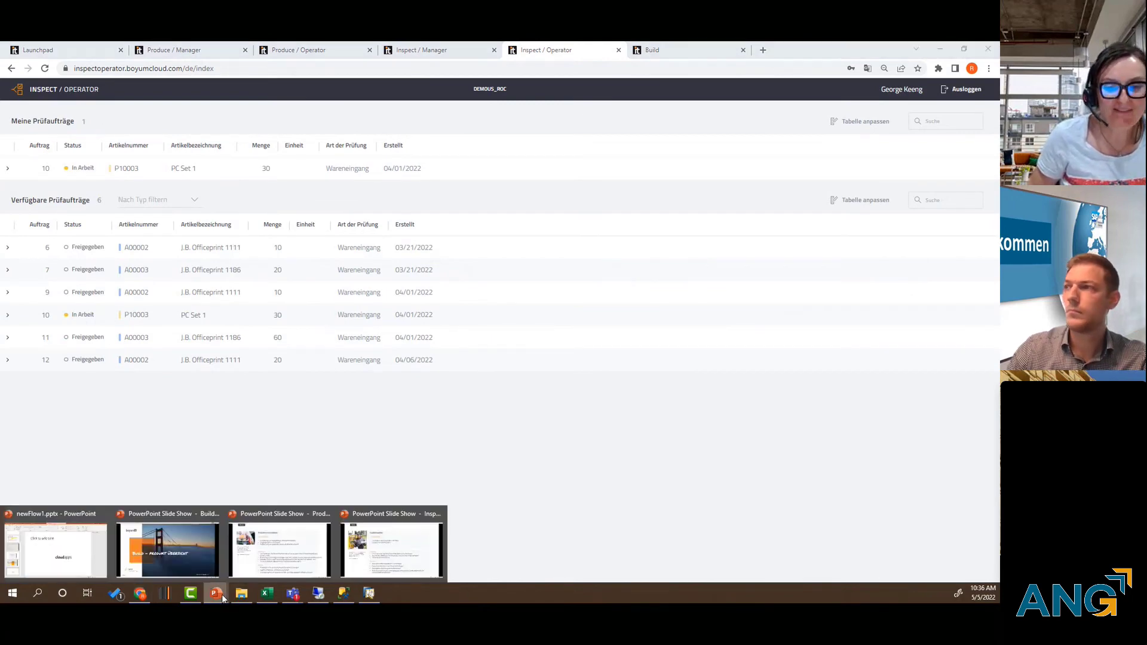
pyautogui.moveTo(305, 578)
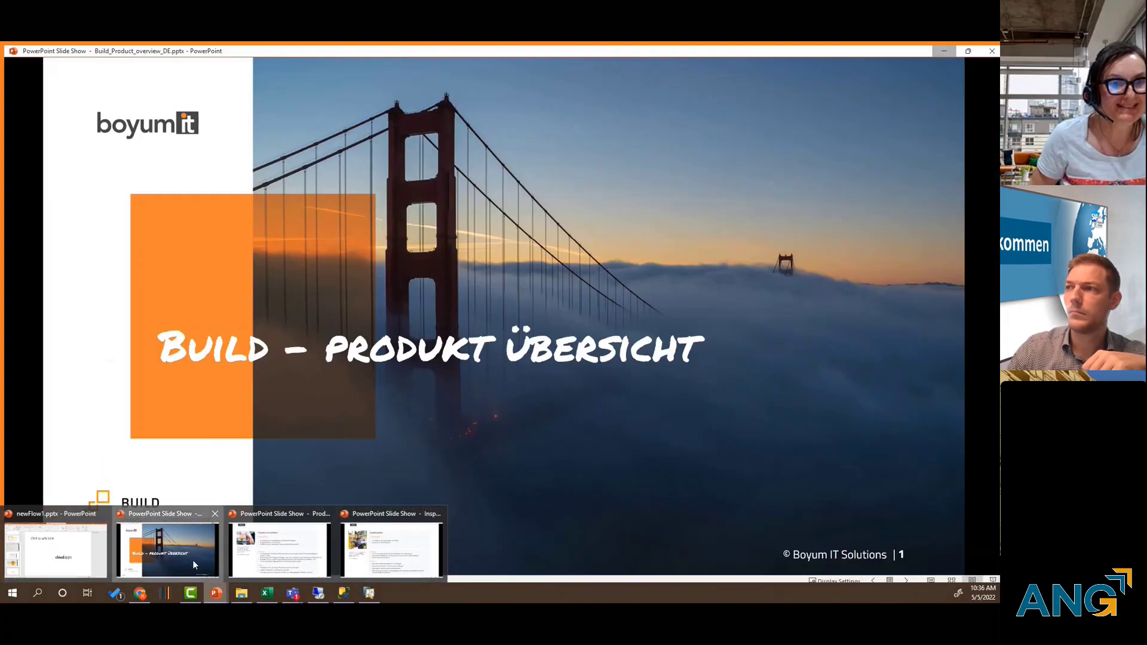
pyautogui.click(192, 560)
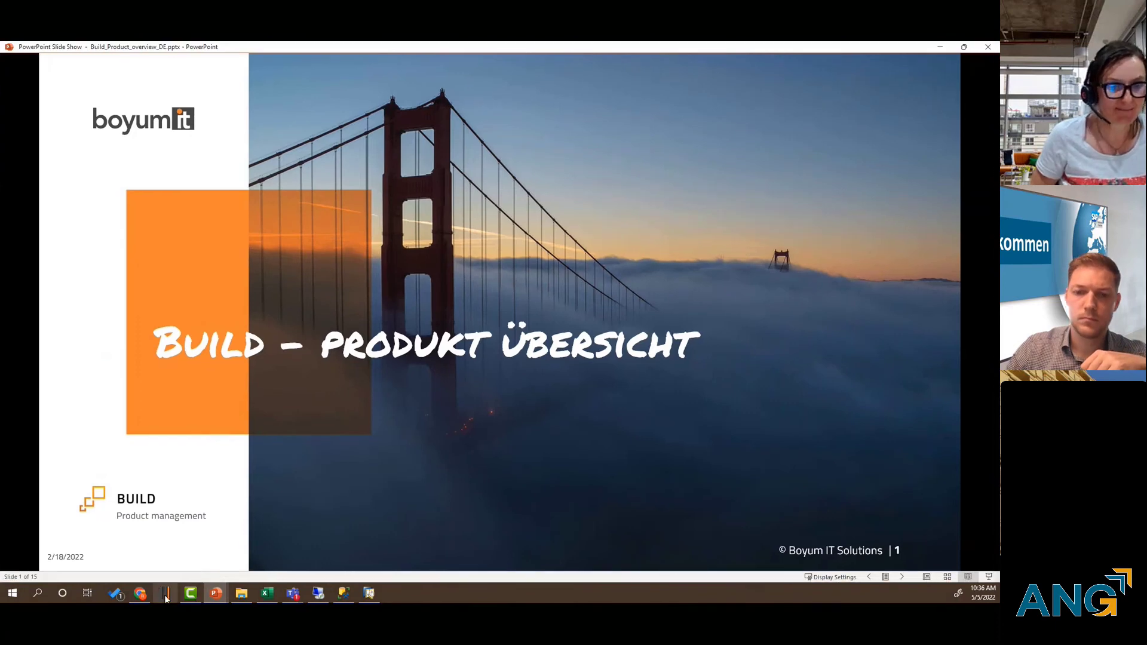
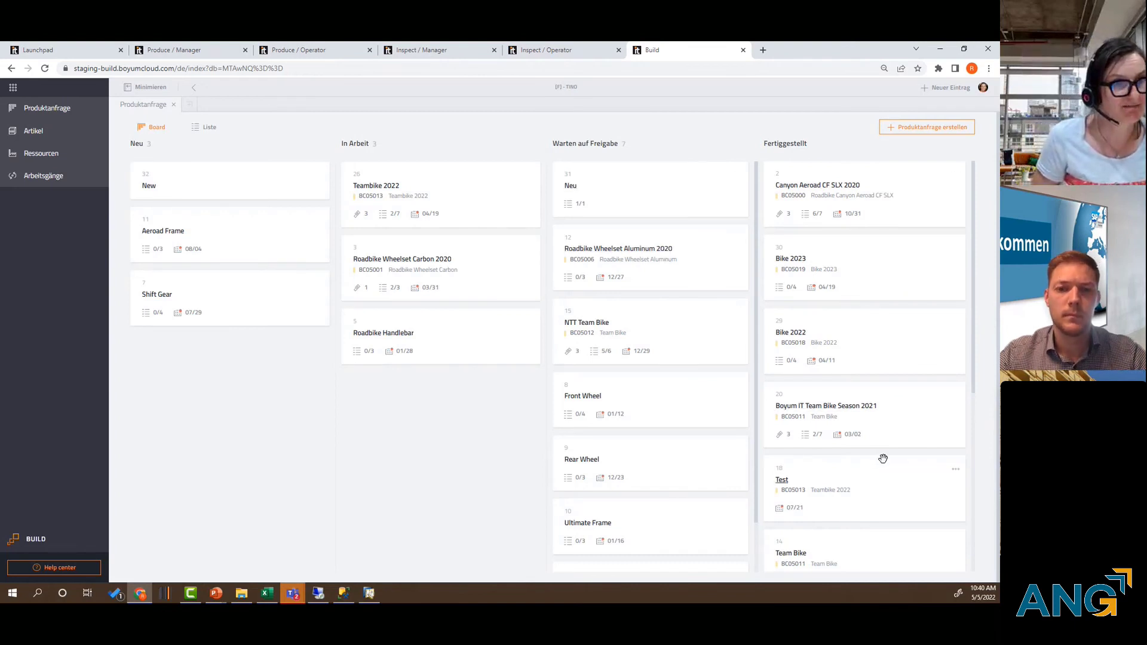
# View the article list, the types of new entries and the resource list, and return to the product request board
pyautogui.click(42, 137)
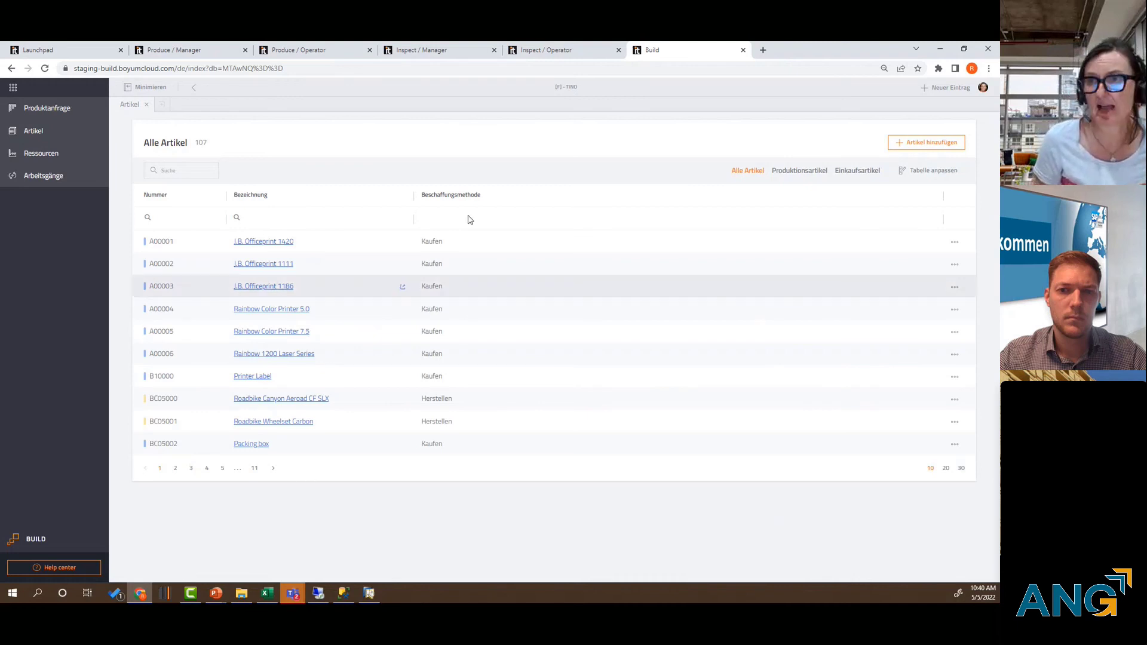
pyautogui.click(941, 88)
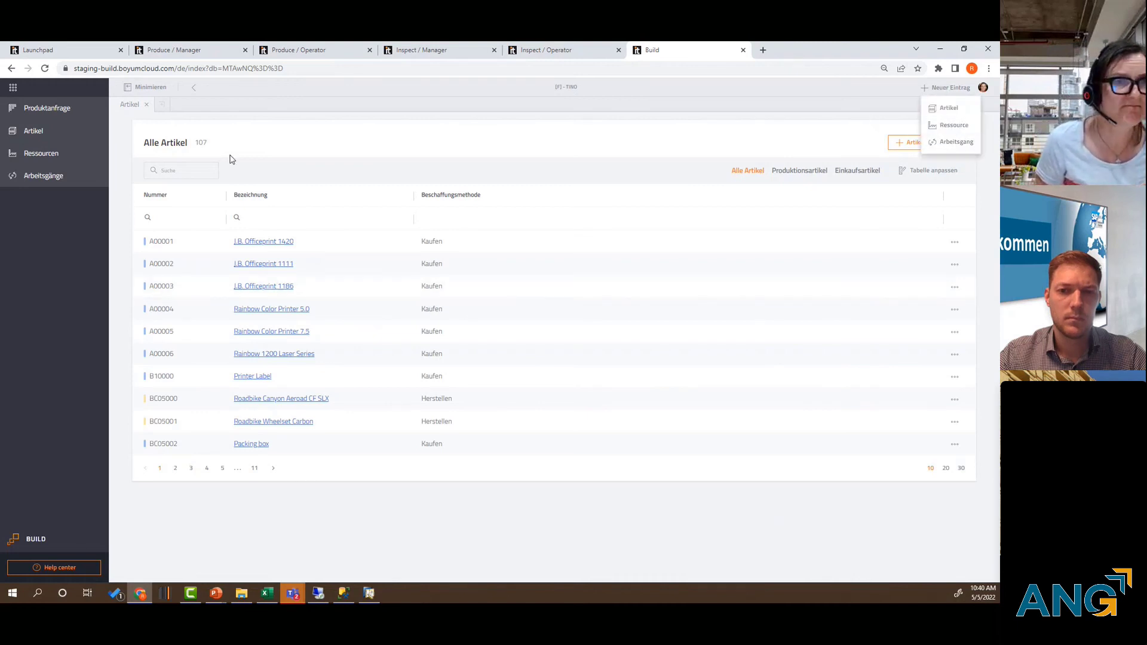
pyautogui.click(64, 157)
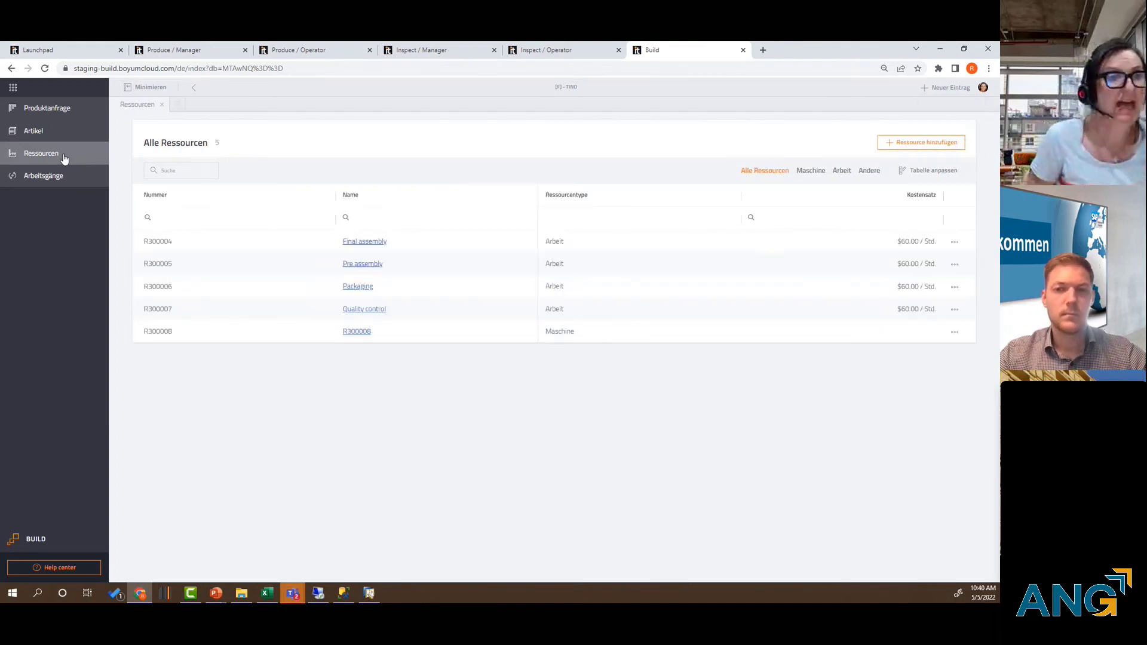
pyautogui.click(71, 113)
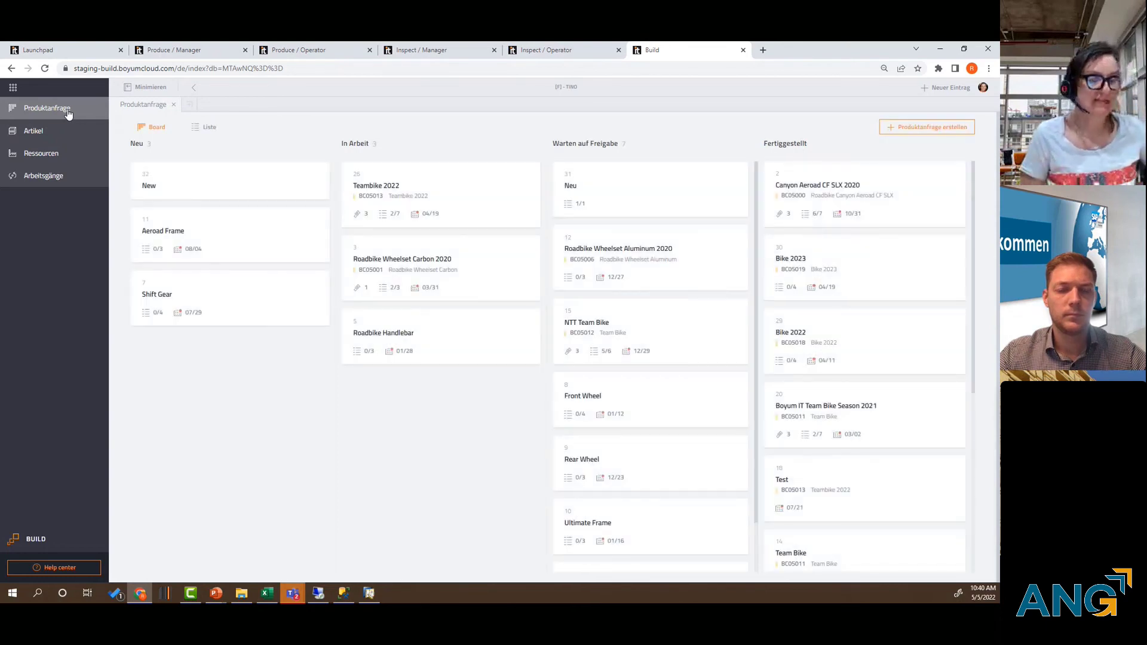
# Open the product request Teambike 2022, set its Fertigstellungsdatum to 13.05.2022 and save the change
pyautogui.click(378, 190)
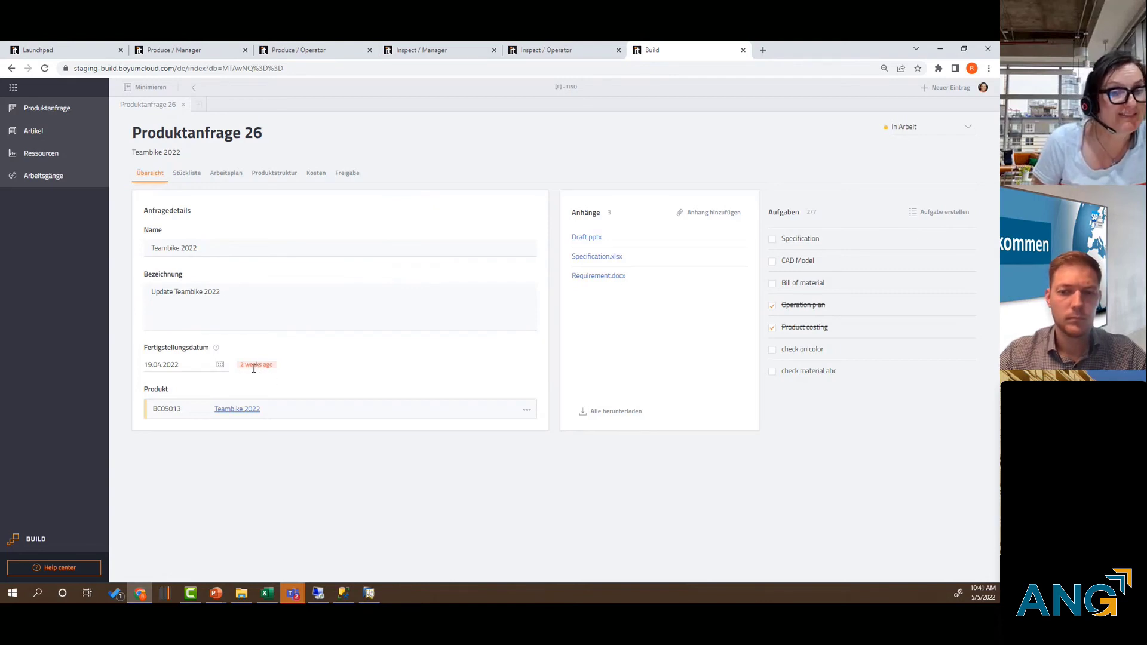
pyautogui.click(219, 365)
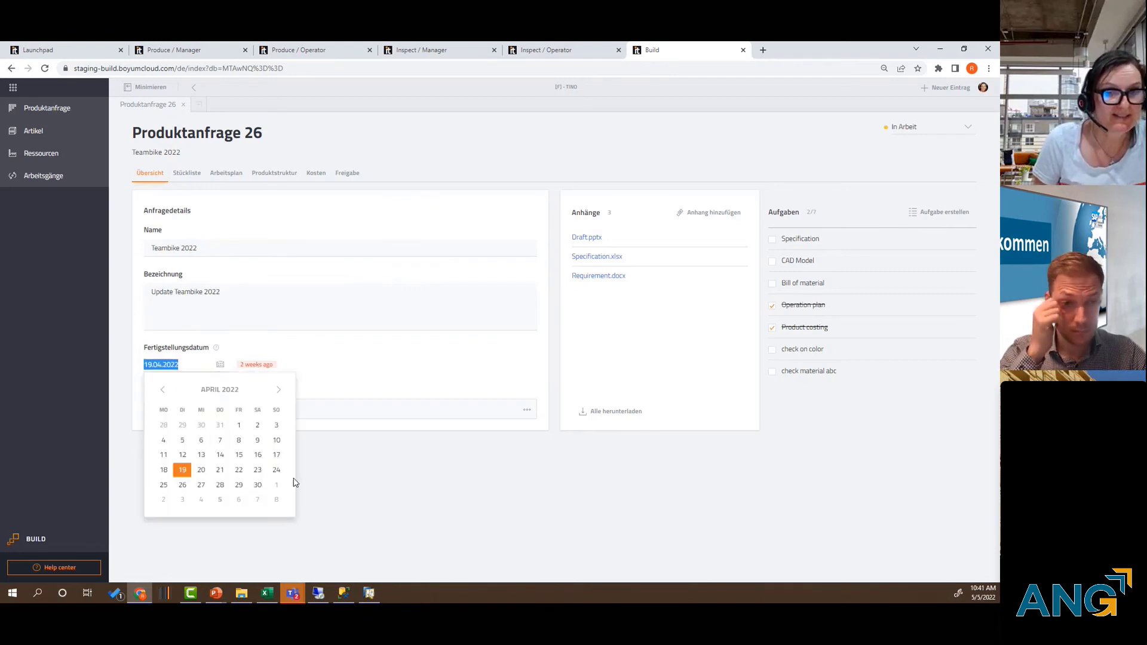
pyautogui.click(261, 486)
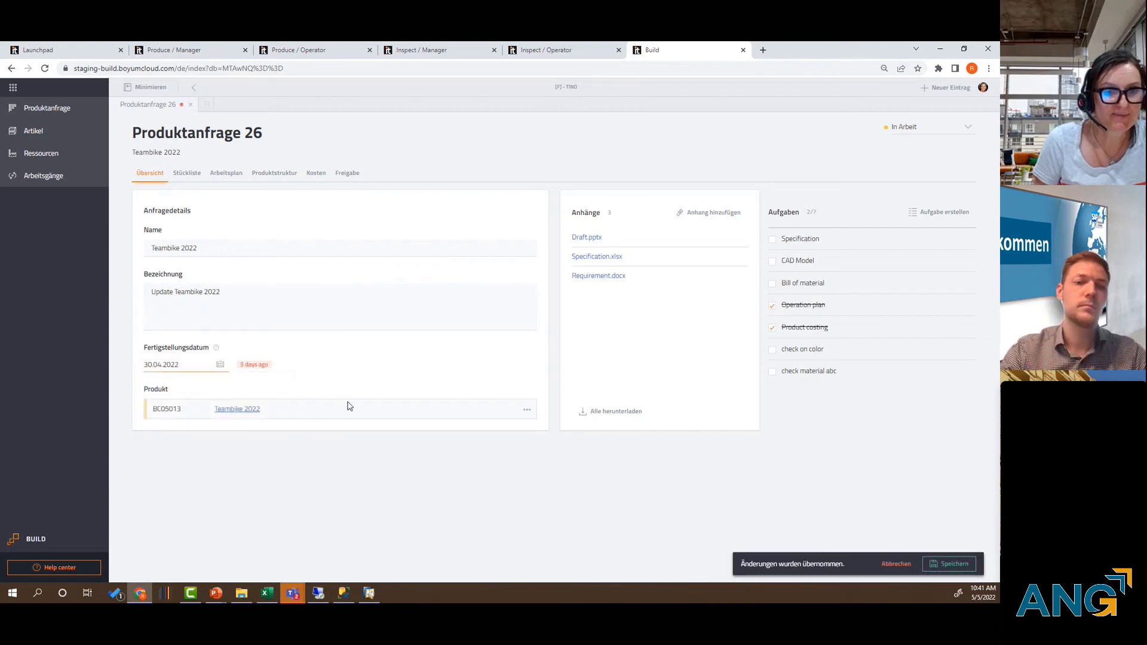
pyautogui.click(220, 365)
pyautogui.click(276, 390)
pyautogui.click(239, 455)
pyautogui.click(352, 366)
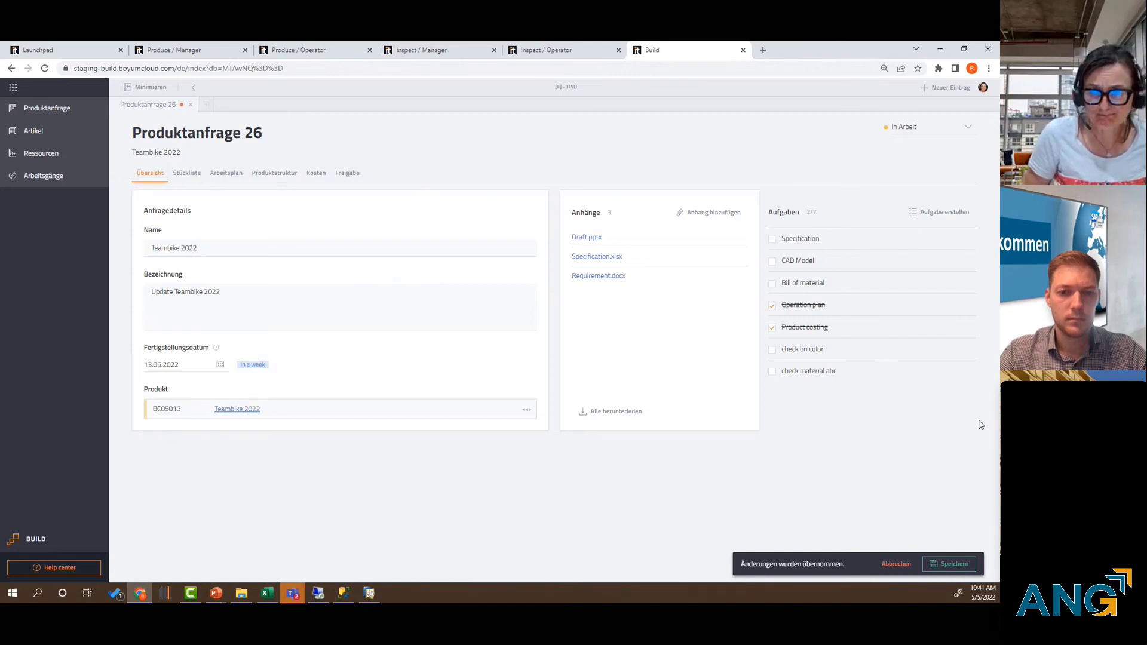
pyautogui.click(962, 571)
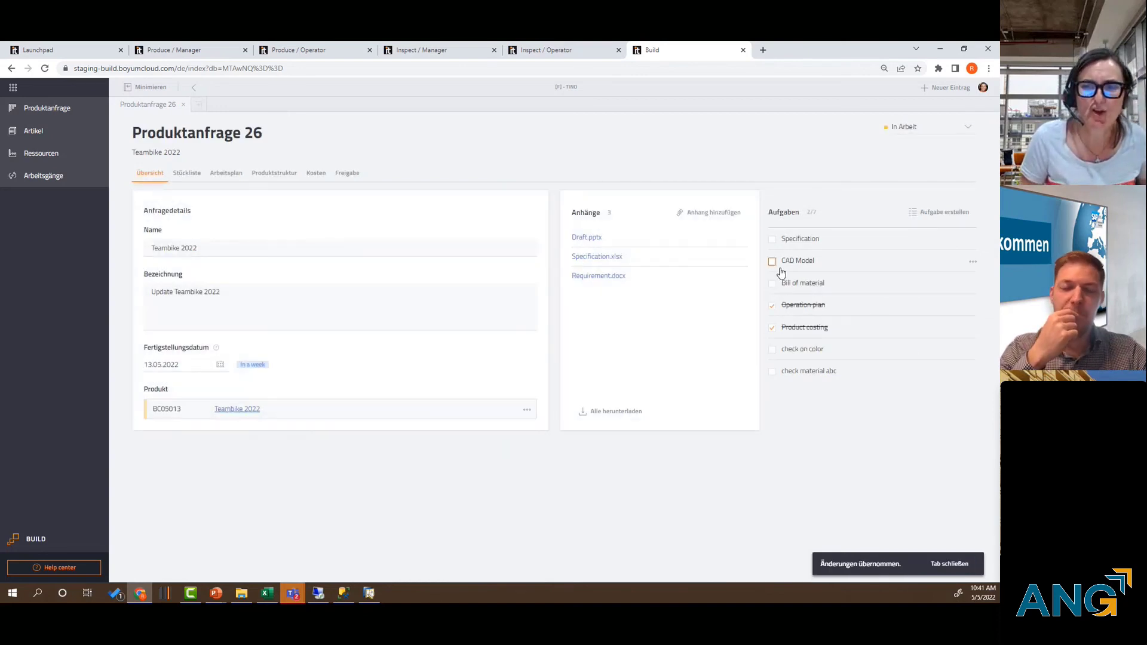
# Mark the Specification task as done and view the request's Stückliste and Arbeitsplan
pyautogui.click(773, 239)
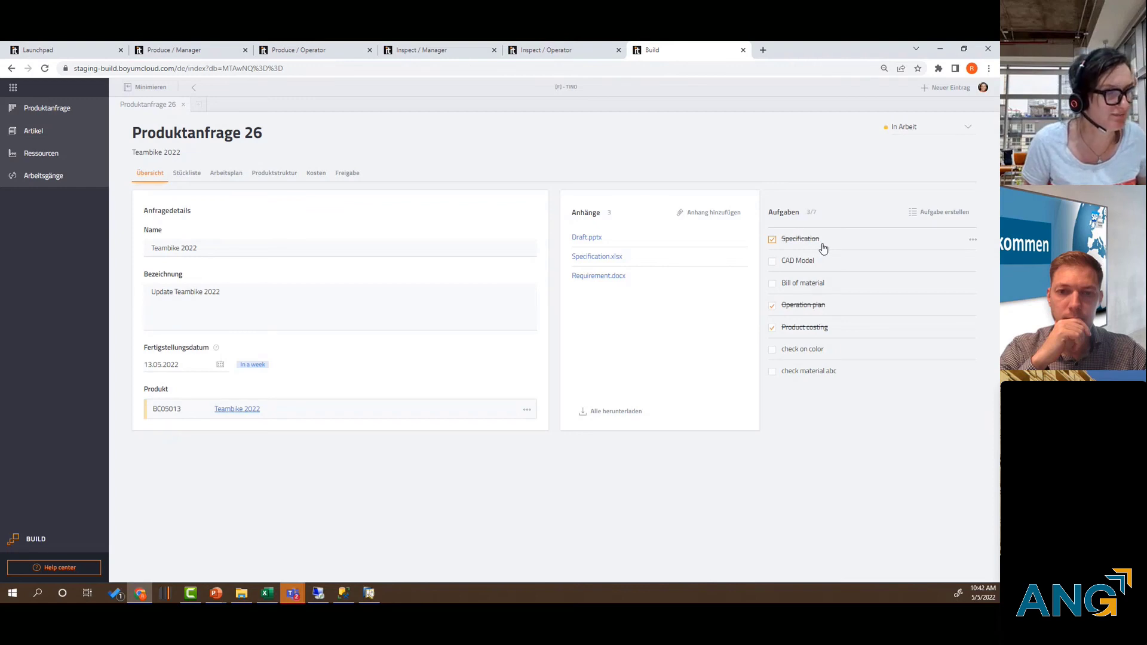
pyautogui.click(194, 177)
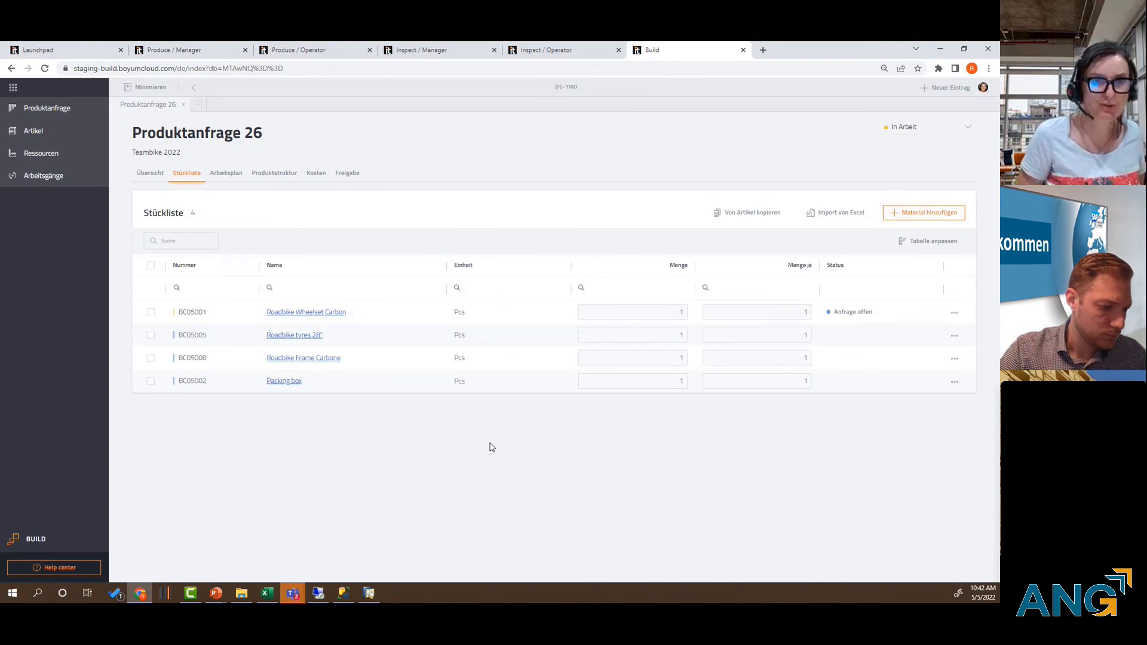
pyautogui.click(239, 177)
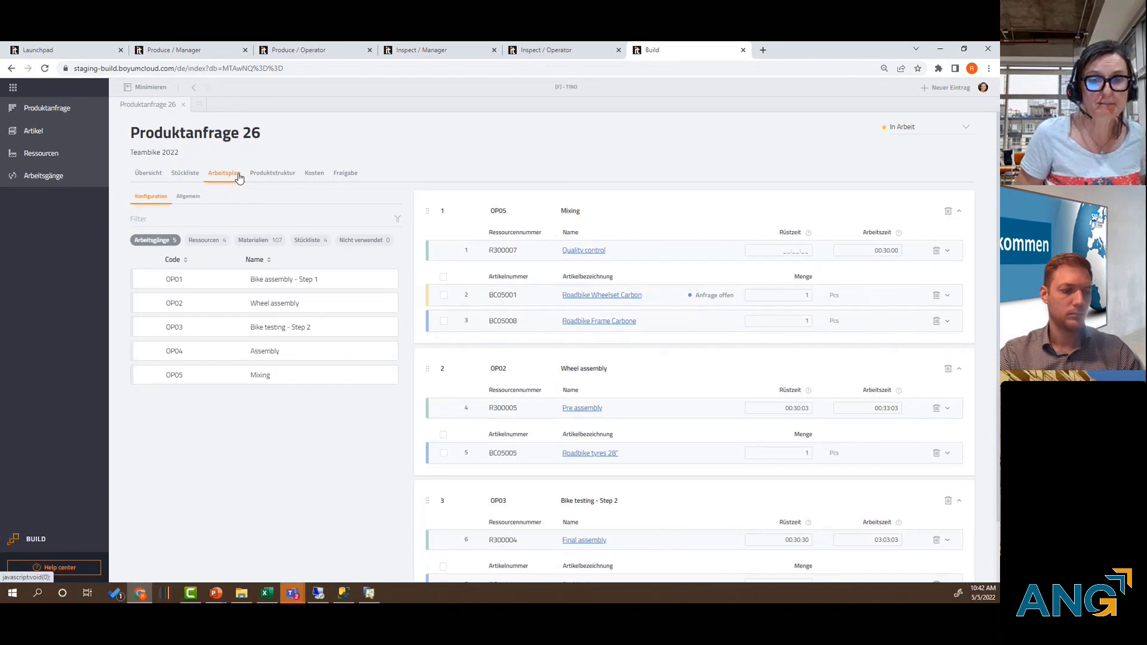
# Delete the operations Mixing, Wheel assembly and Bike testing - Step 2 from the Arbeitsplan
pyautogui.click(949, 211)
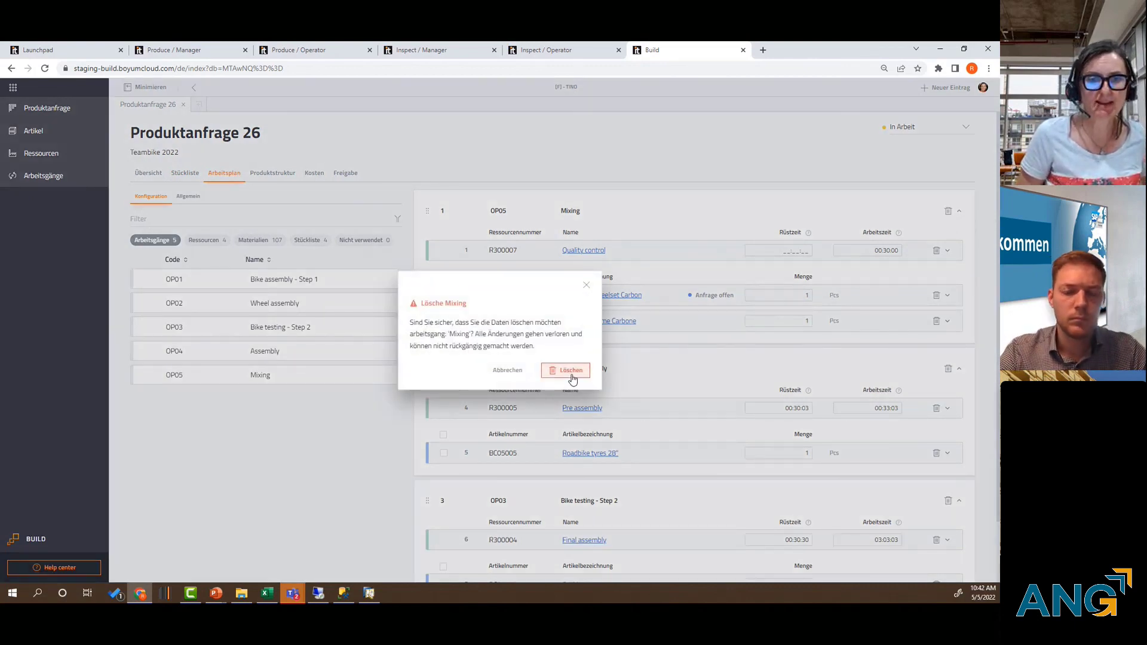
pyautogui.click(571, 371)
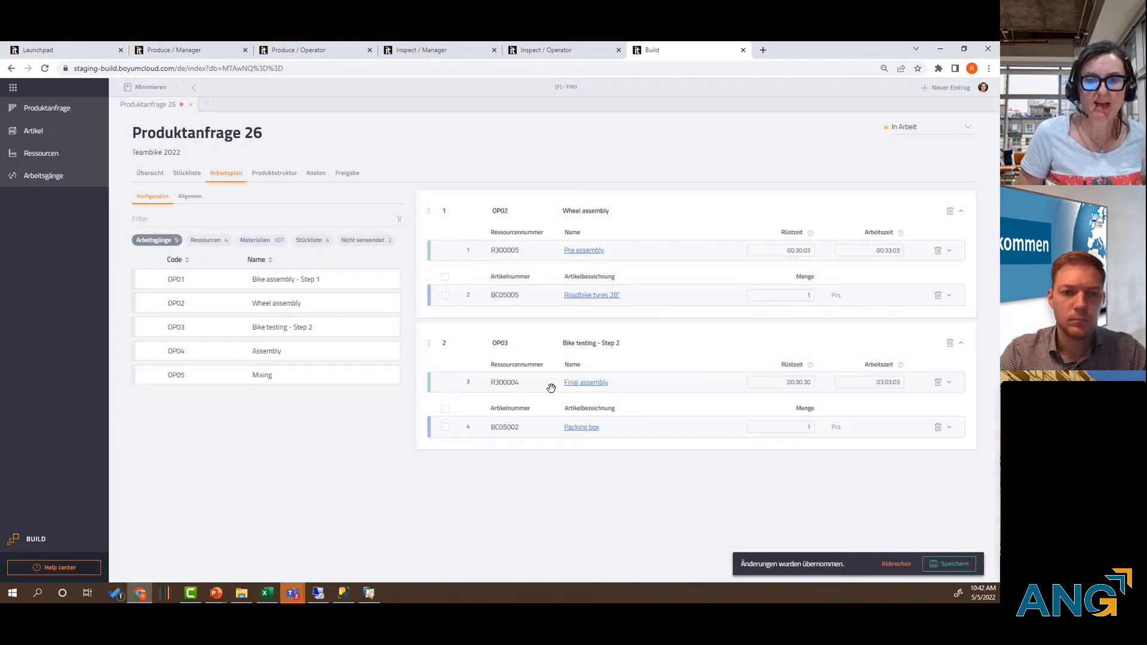
pyautogui.click(950, 214)
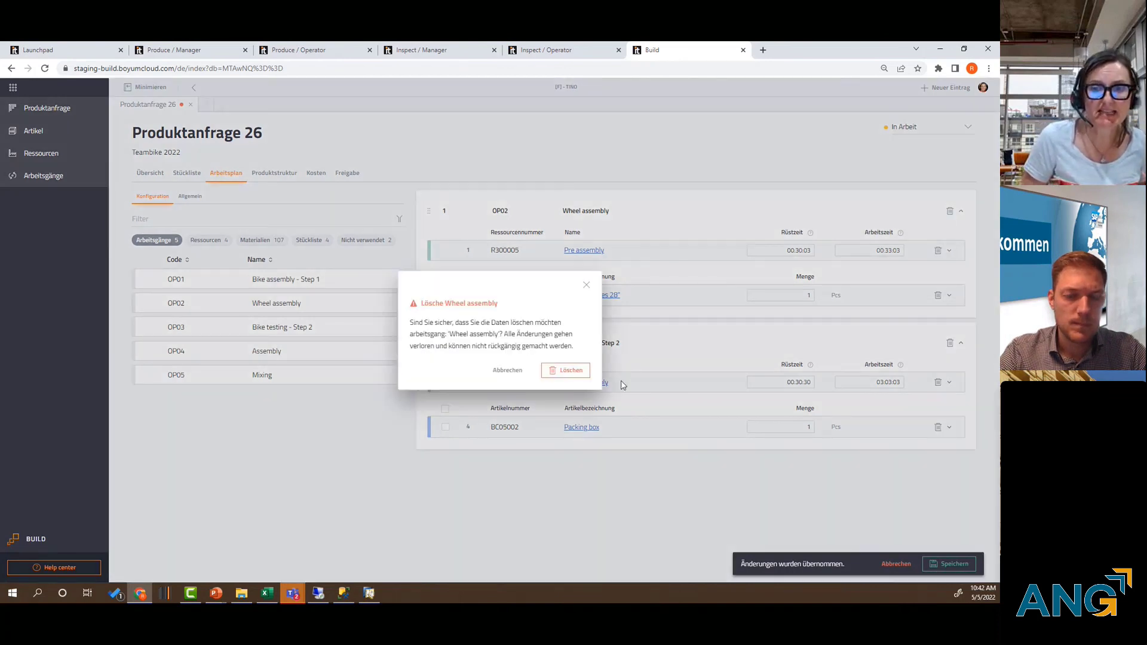
pyautogui.click(569, 371)
pyautogui.click(950, 214)
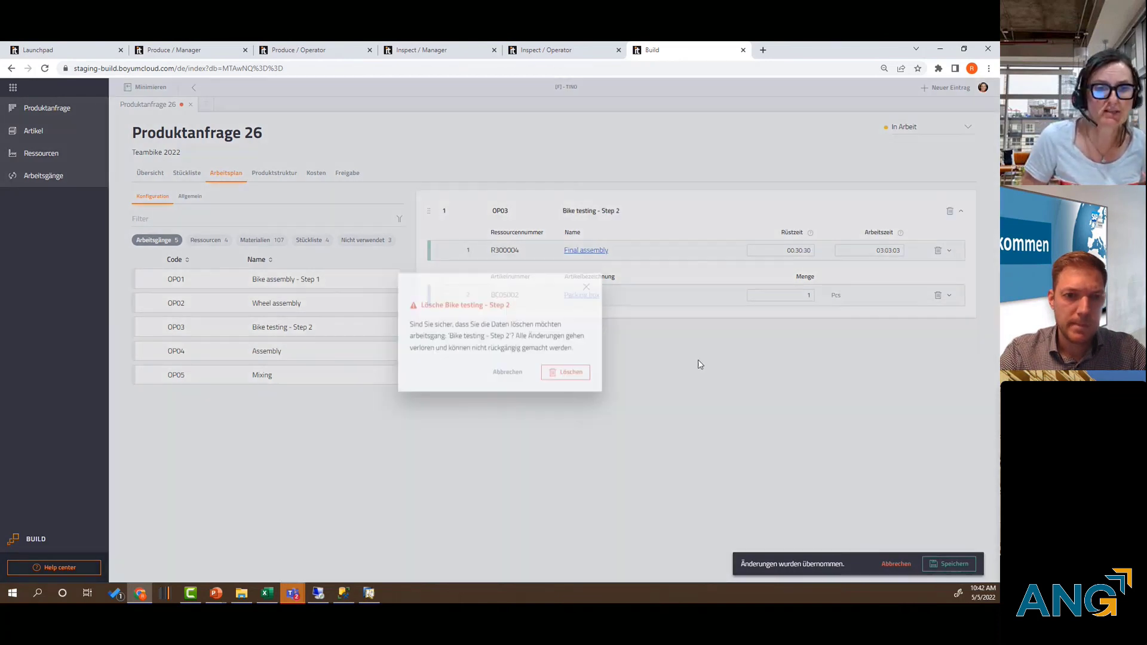
pyautogui.click(582, 373)
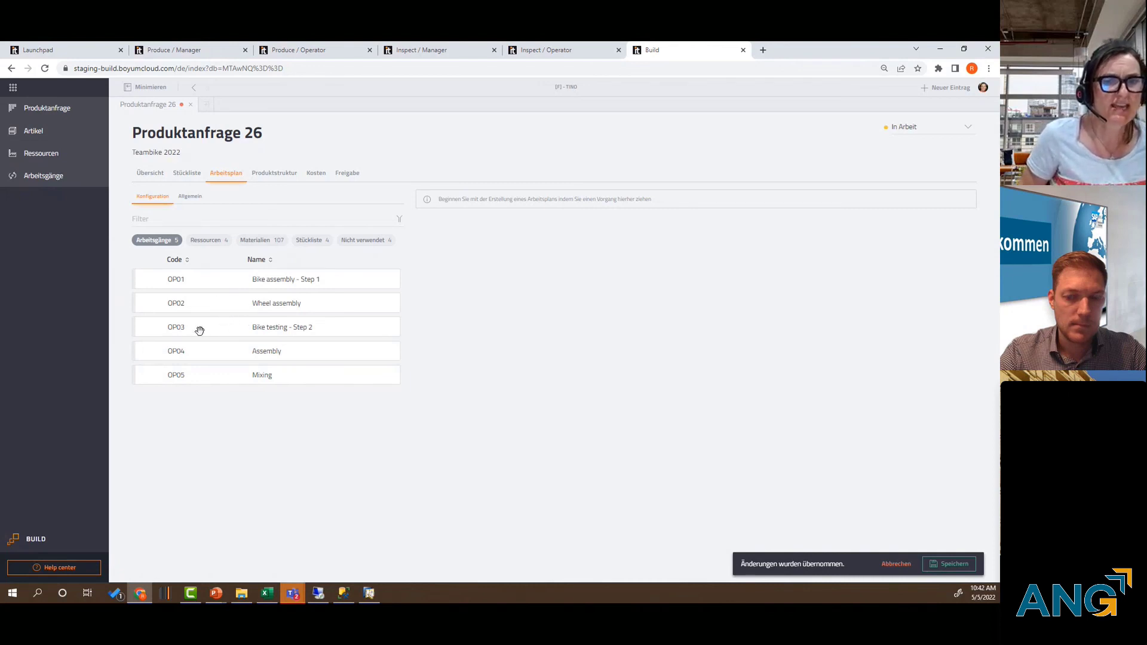
# Add OP02 Wheel assembly with resource R300004 Final assembly and OP04 Assembly with resource R300005 Pre assembly to the Arbeitsplan
pyautogui.moveTo(182, 304); pyautogui.dragTo(521, 249)
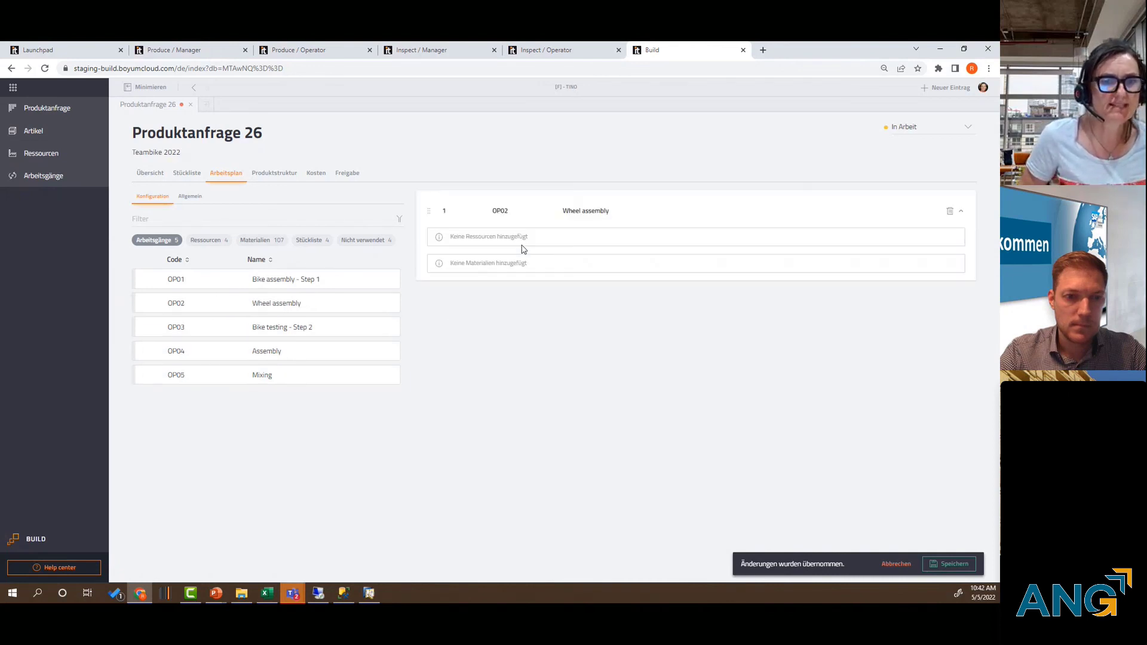
pyautogui.moveTo(186, 360); pyautogui.dragTo(558, 418)
pyautogui.click(206, 240)
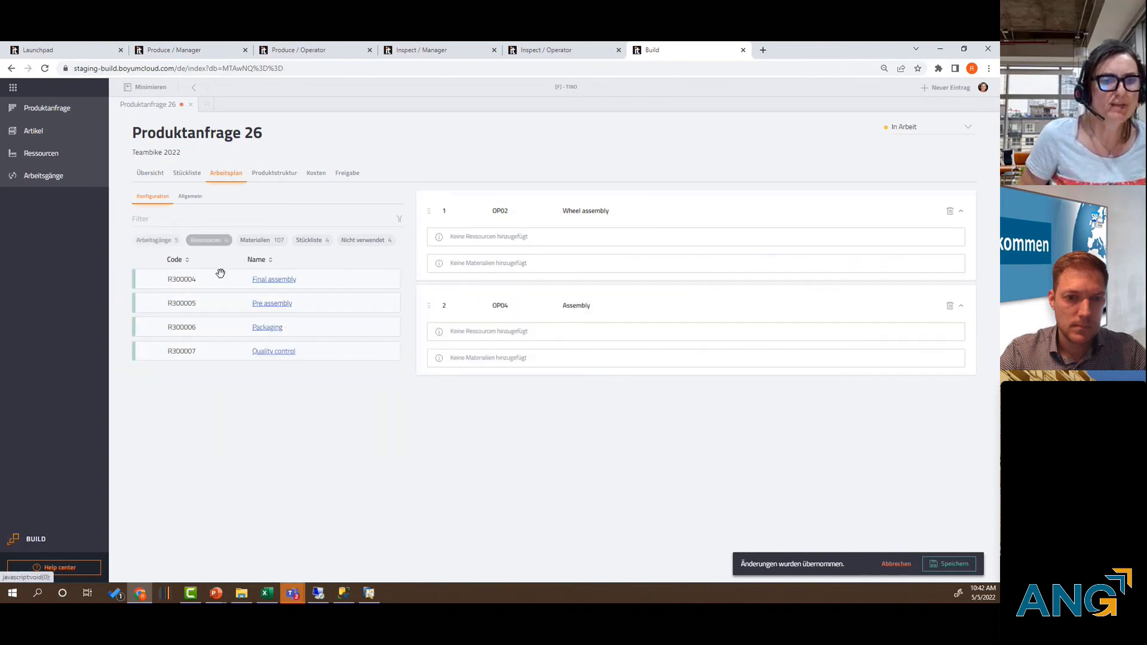
pyautogui.moveTo(197, 279); pyautogui.dragTo(492, 240)
pyautogui.moveTo(205, 303); pyautogui.dragTo(519, 358)
# Set the Arbeitszeit of Final assembly to 00:30:00, and for Pre assembly set Rüstzeit 04:04:00 and Arbeitszeit 00:40:04
pyautogui.click(878, 250)
pyautogui.write('003000')
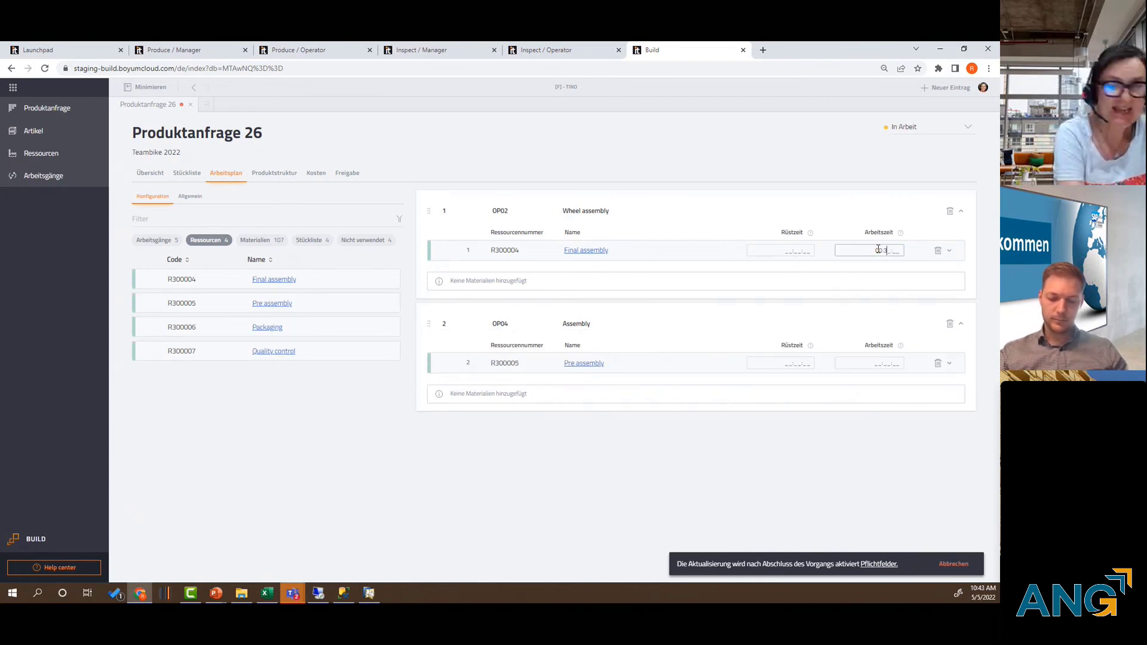
pyautogui.press('Tab')
pyautogui.write('040400')
pyautogui.press('Tab')
pyautogui.write('00:40:04')
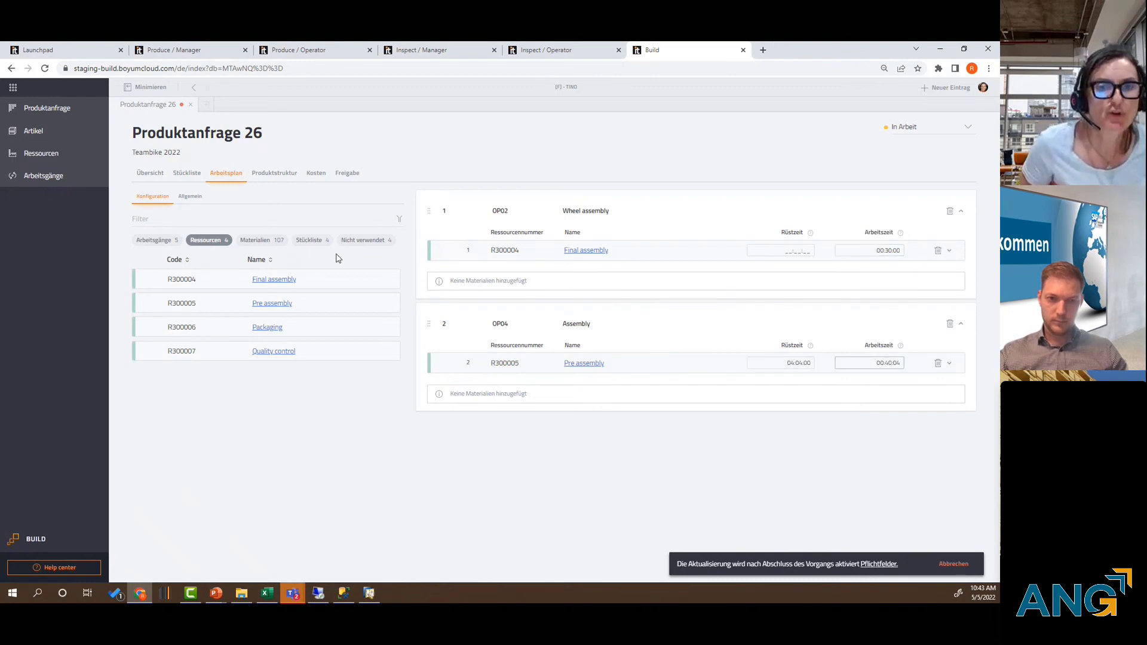
# Assign the unused materials BC05001, BC05008 and BC05002 to Wheel assembly and BC05005 to Assembly, and save the Arbeitsplan
pyautogui.click(364, 242)
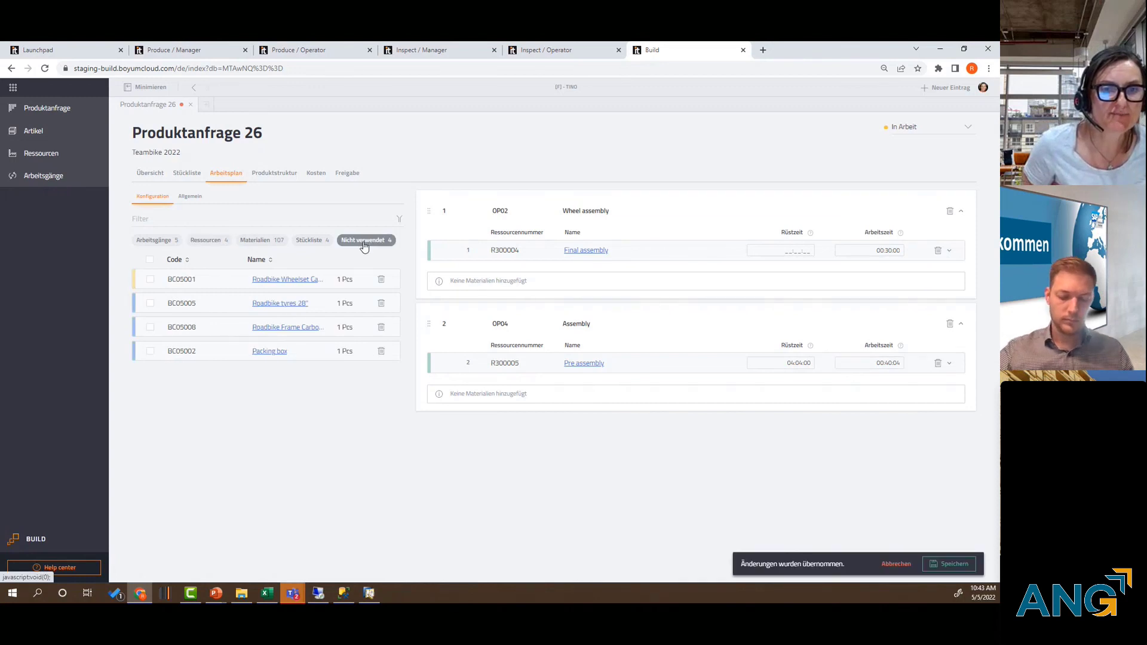
pyautogui.click(150, 328)
pyautogui.click(150, 351)
pyautogui.moveTo(225, 276); pyautogui.dragTo(450, 282)
pyautogui.click(150, 279)
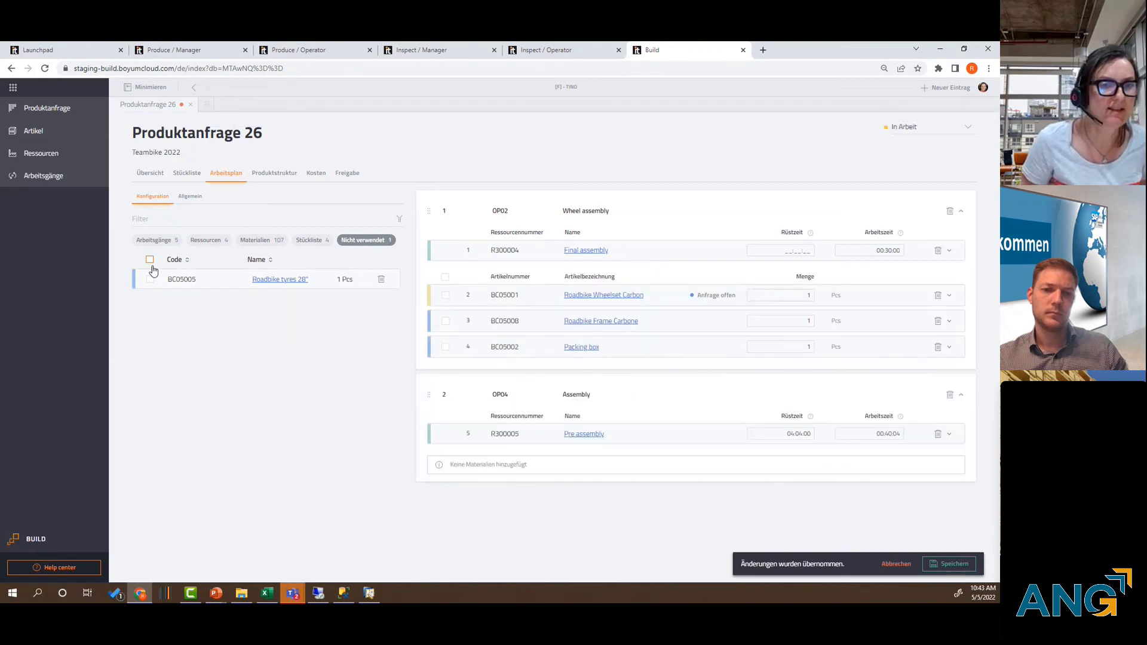
pyautogui.moveTo(216, 282); pyautogui.dragTo(546, 504)
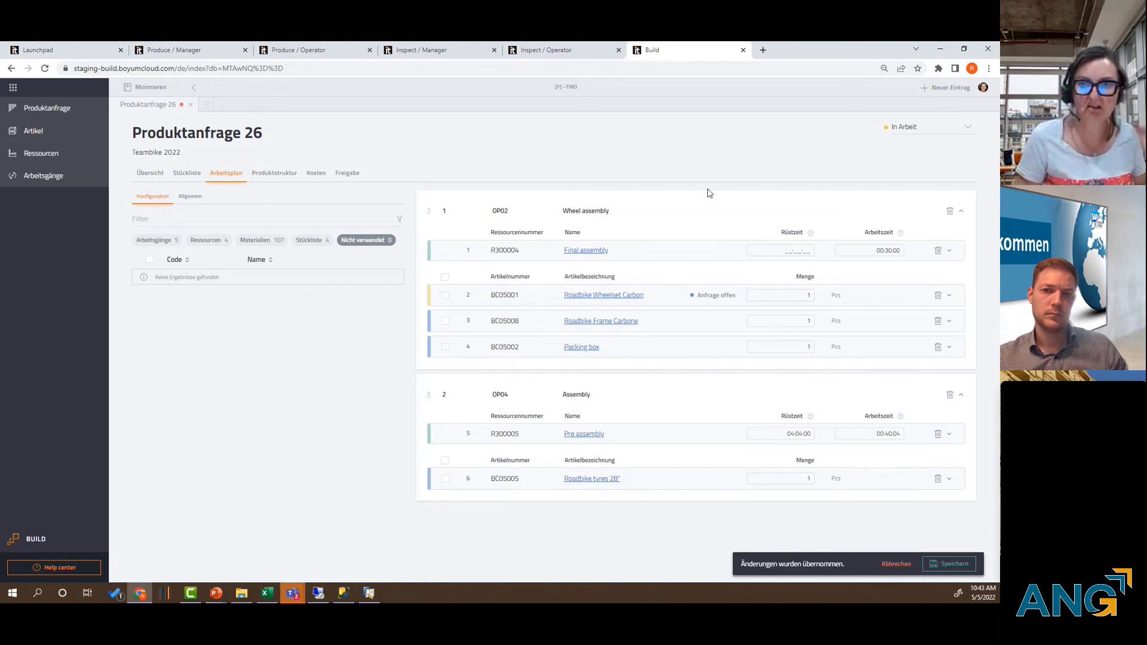
pyautogui.click(966, 569)
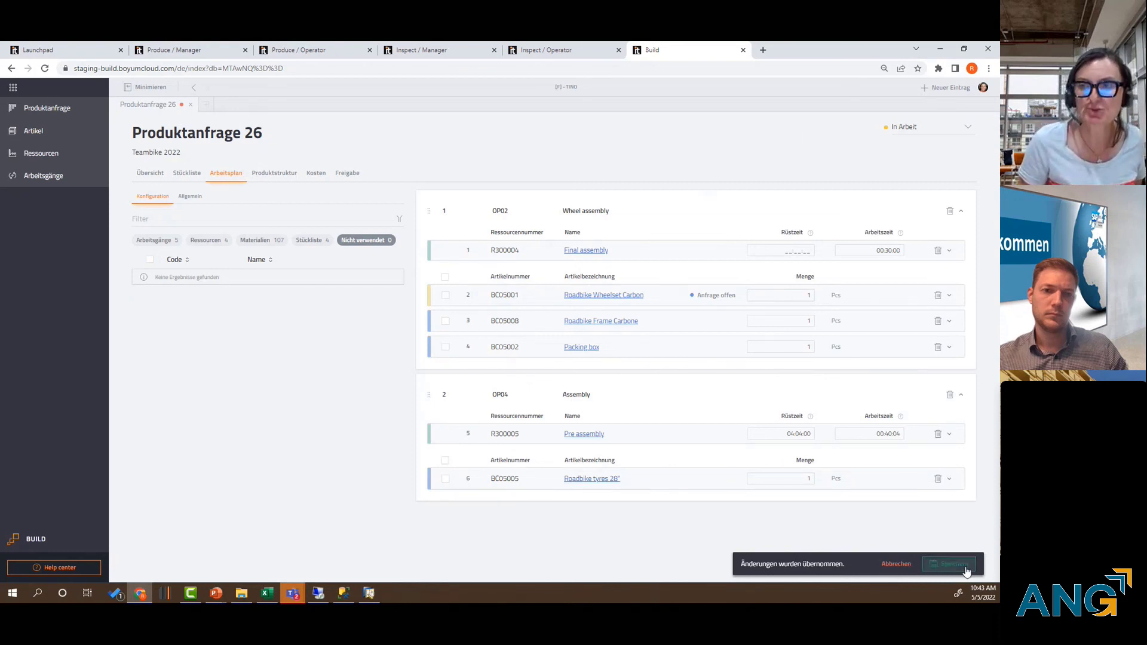
pyautogui.click(969, 128)
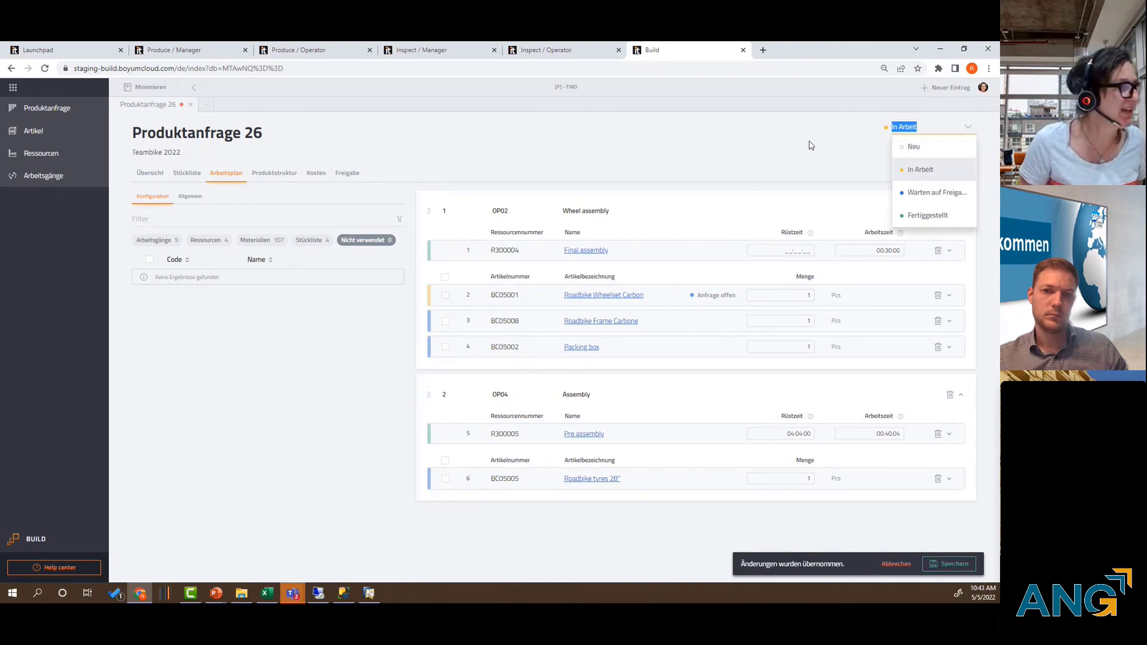
pyautogui.click(755, 152)
pyautogui.click(964, 569)
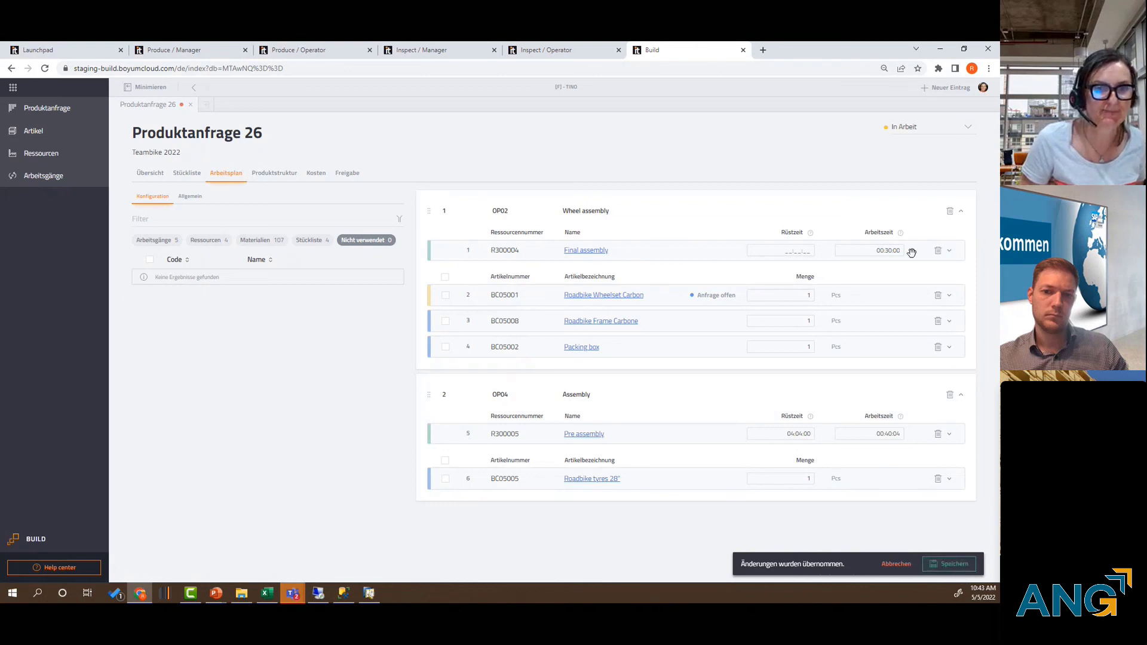
# View the Produktstruktur and the cost calculation of Produktanfrage 26
pyautogui.click(271, 176)
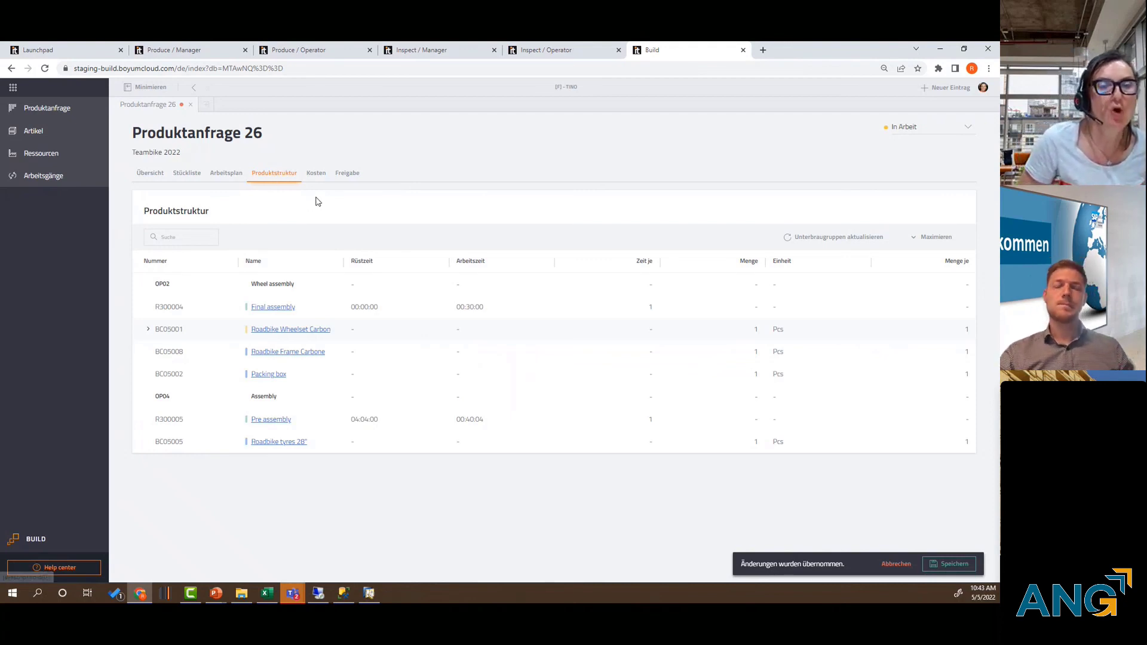
pyautogui.click(317, 174)
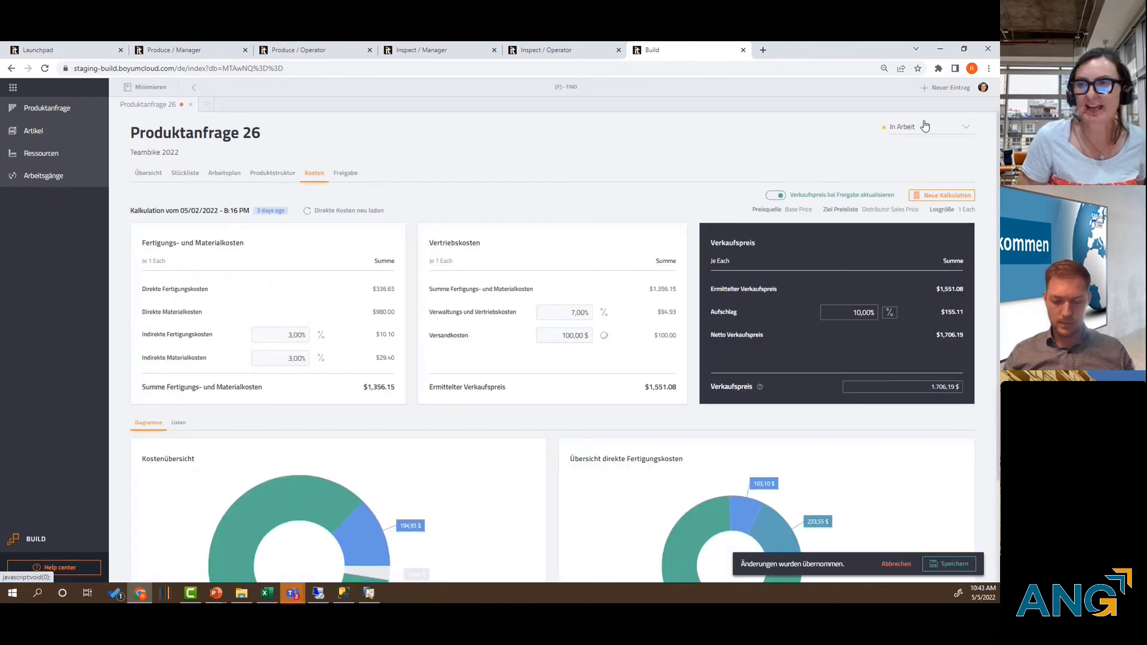
pyautogui.click(989, 68)
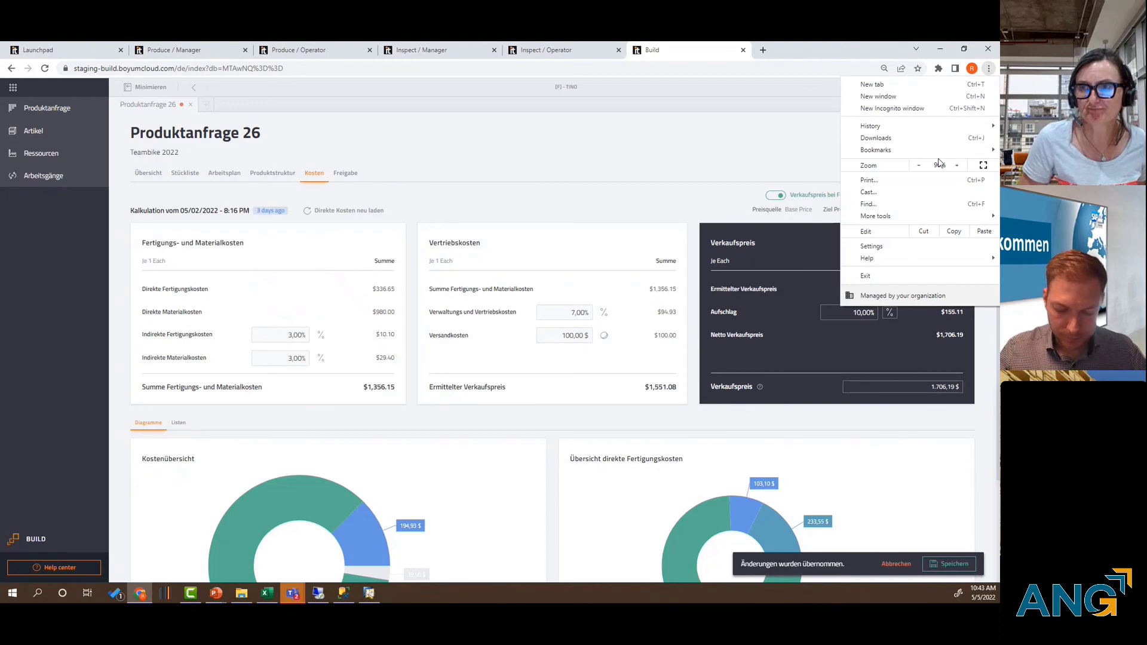
pyautogui.click(918, 165)
pyautogui.click(689, 140)
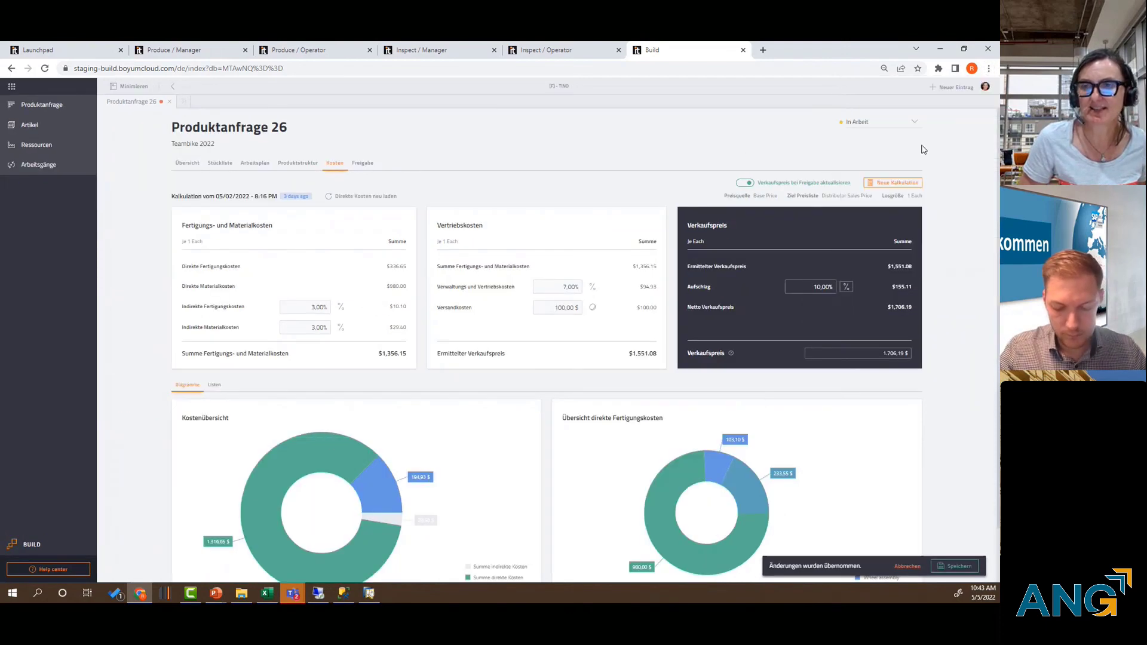
# Start a new Kalkulation for Teambike 2022 with Preisquelle Base Price, Ziel Preisliste Distributor Sales Price and Losgröße 1.00
pyautogui.click(903, 184)
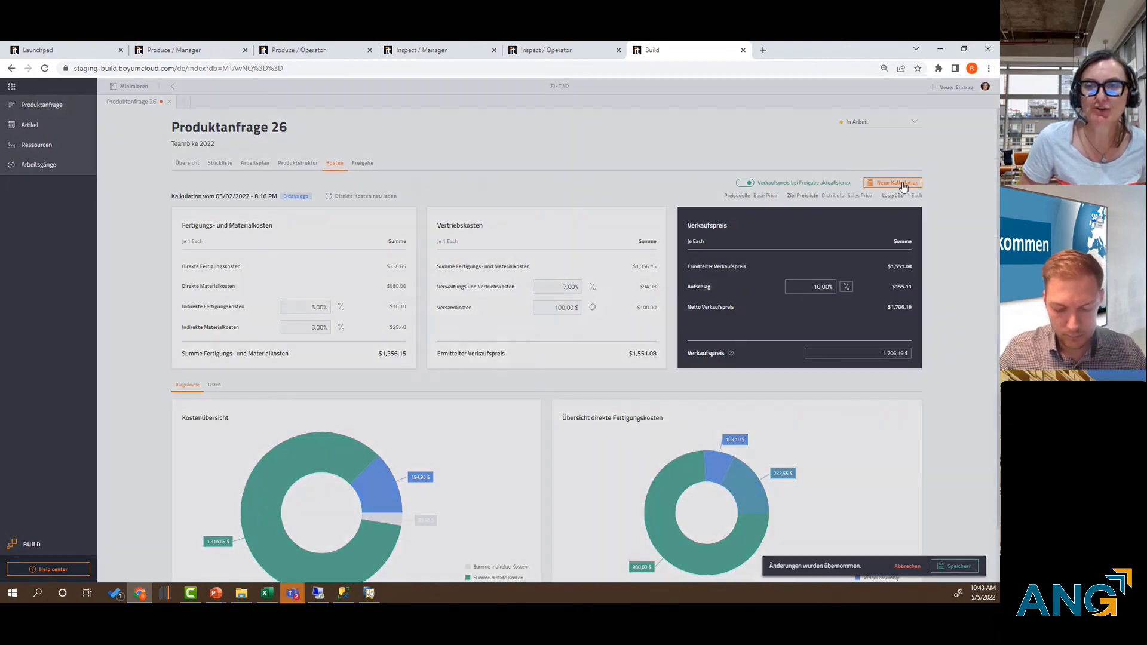
pyautogui.click(564, 356)
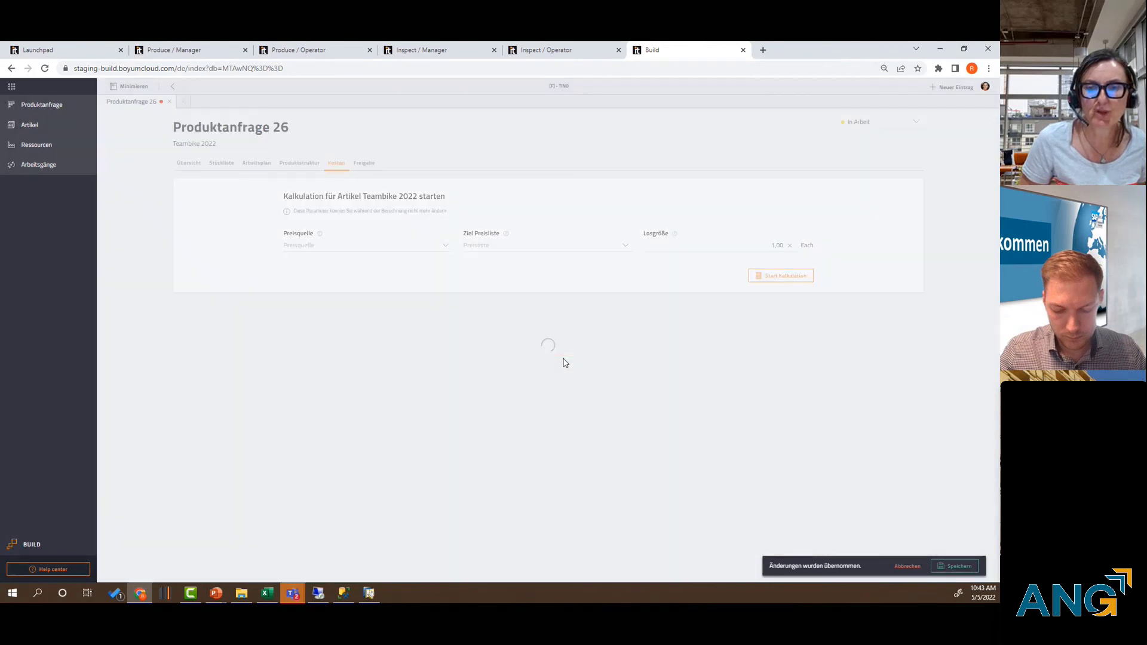
pyautogui.click(447, 247)
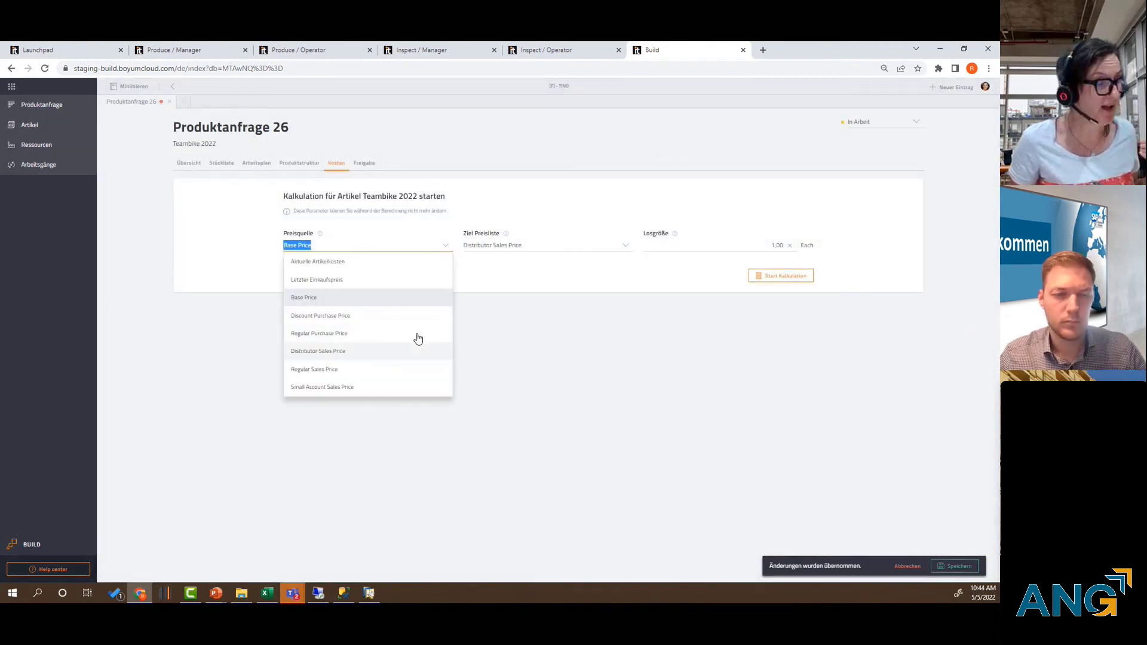
pyautogui.click(552, 379)
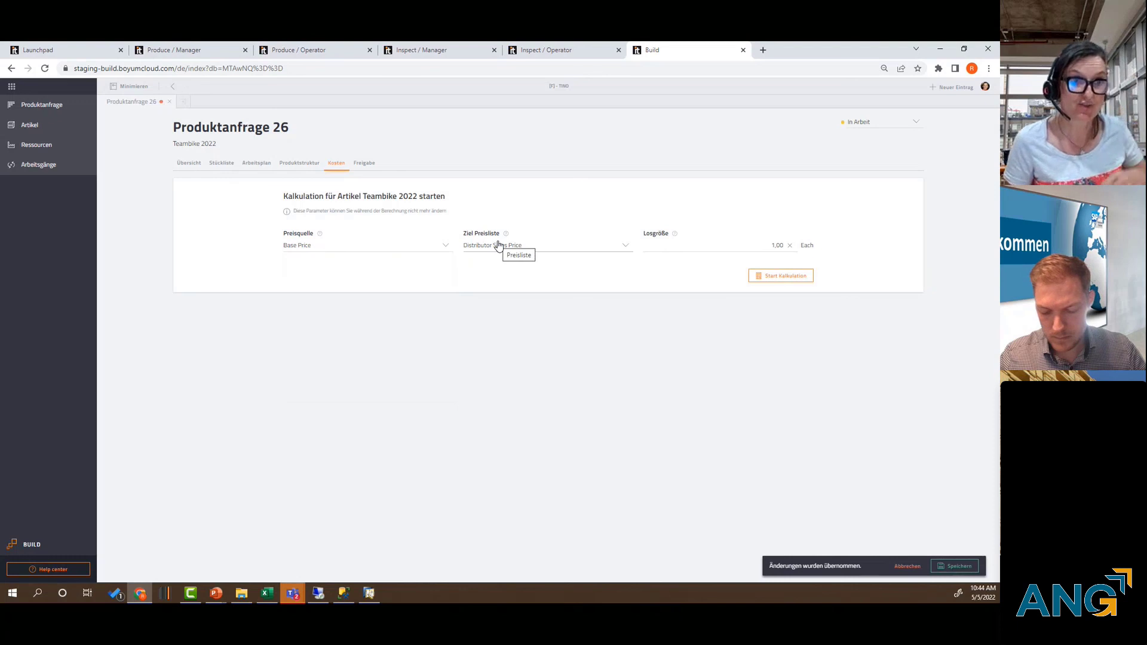
pyautogui.click(797, 278)
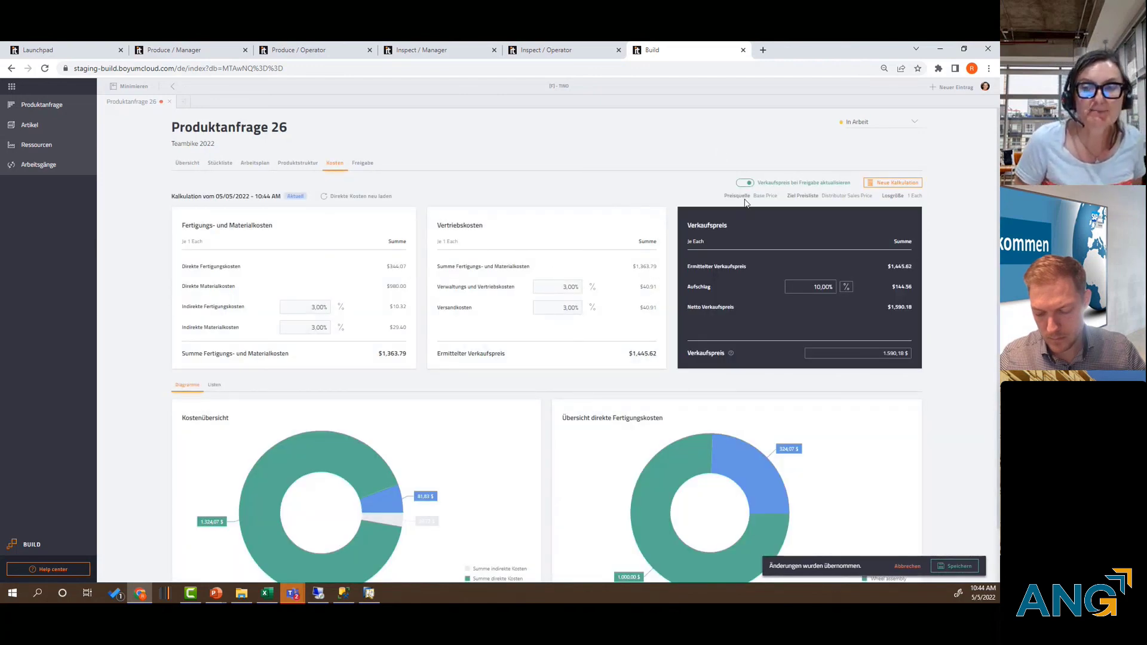
# Set the Verwaltungs und Vertriebskosten of the new Kalkulation to 7.00% and check the recalculated Verkaufspreis
pyautogui.click(886, 352)
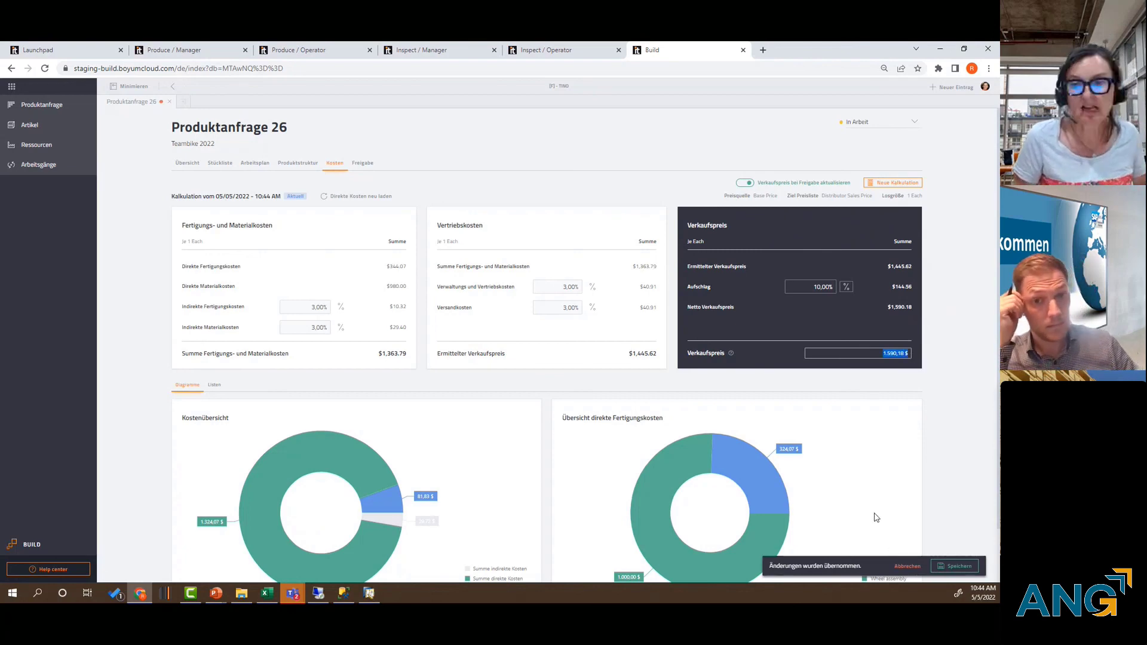
pyautogui.click(547, 282)
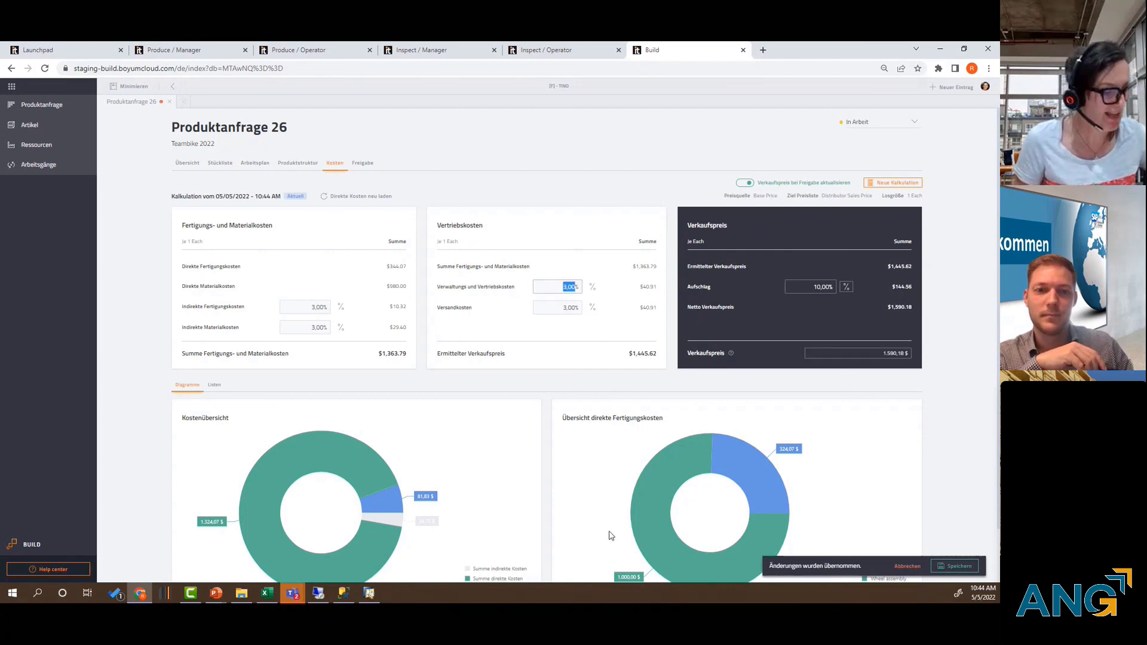
pyautogui.write('7')
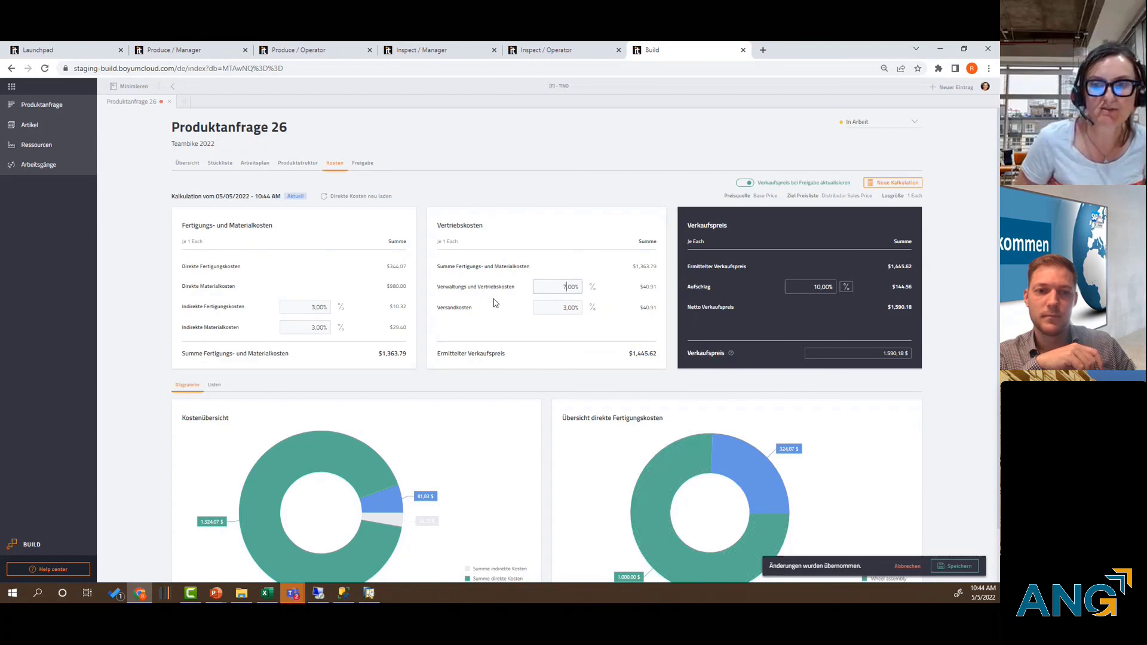
pyautogui.press('Tab')
pyautogui.doubleClick(895, 353)
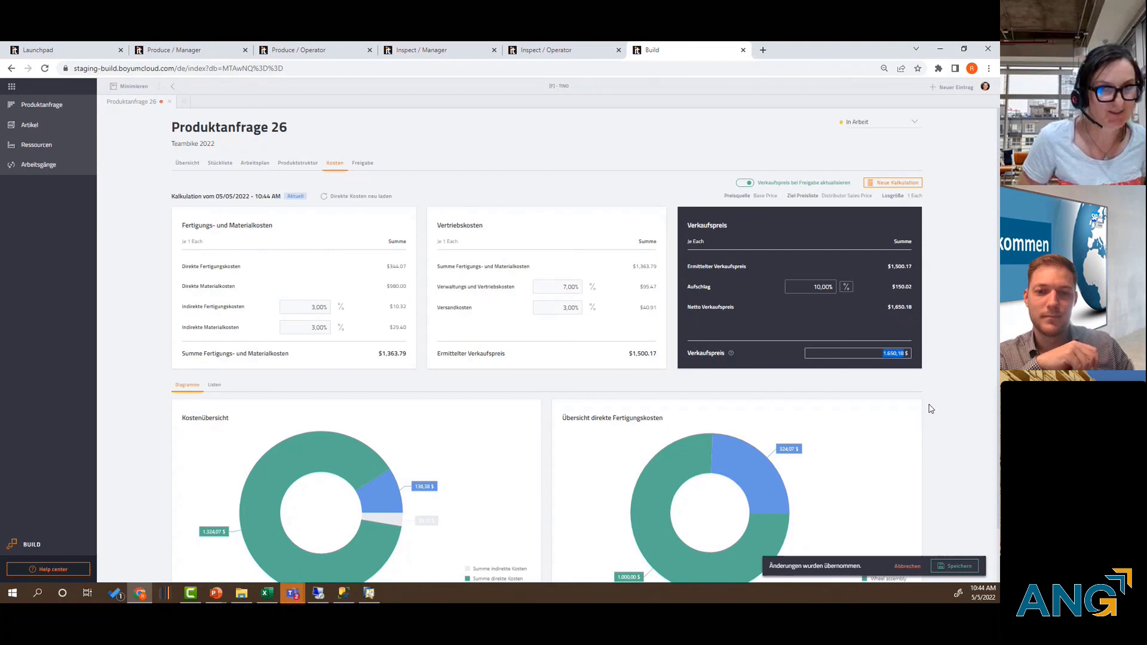
# Review the cost diagrams and the lists of direct material and manufacturing costs, and view the Freigabe page of Produktanfrage 26
pyautogui.scroll(-1, 556, 392)
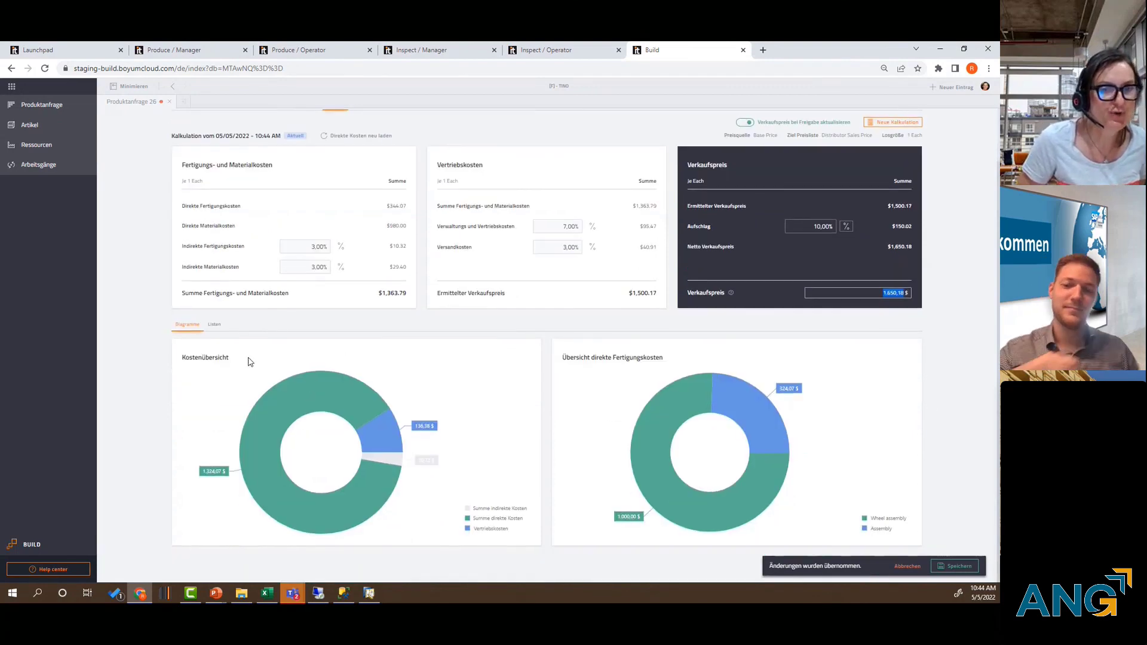
pyautogui.click(215, 325)
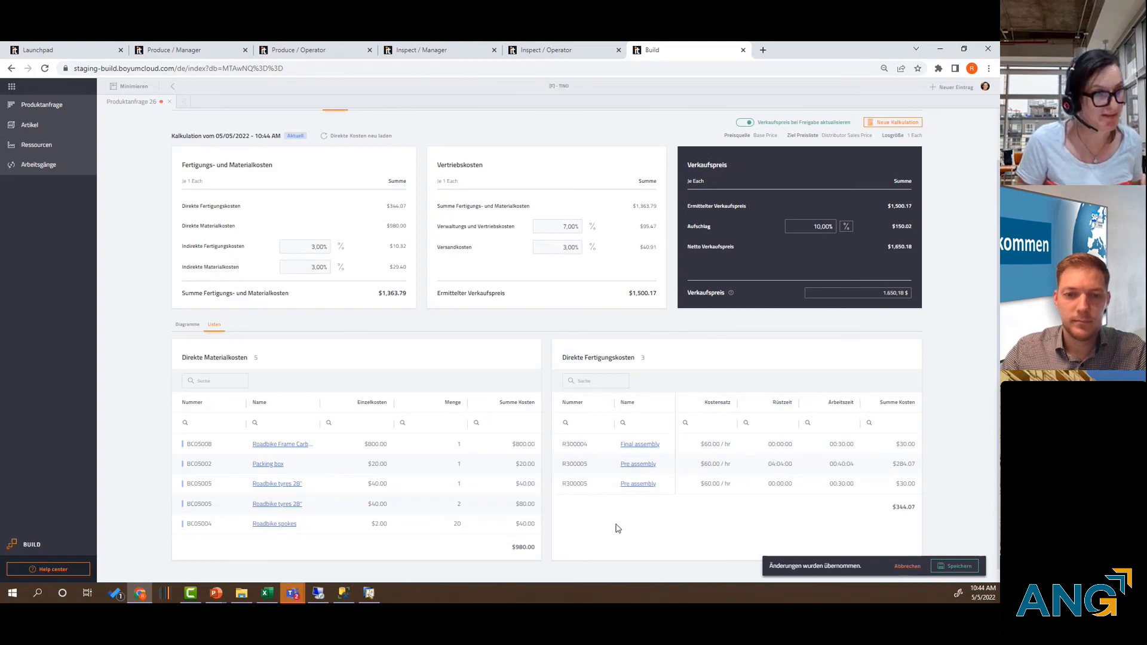
pyautogui.scroll(1, 627, 526)
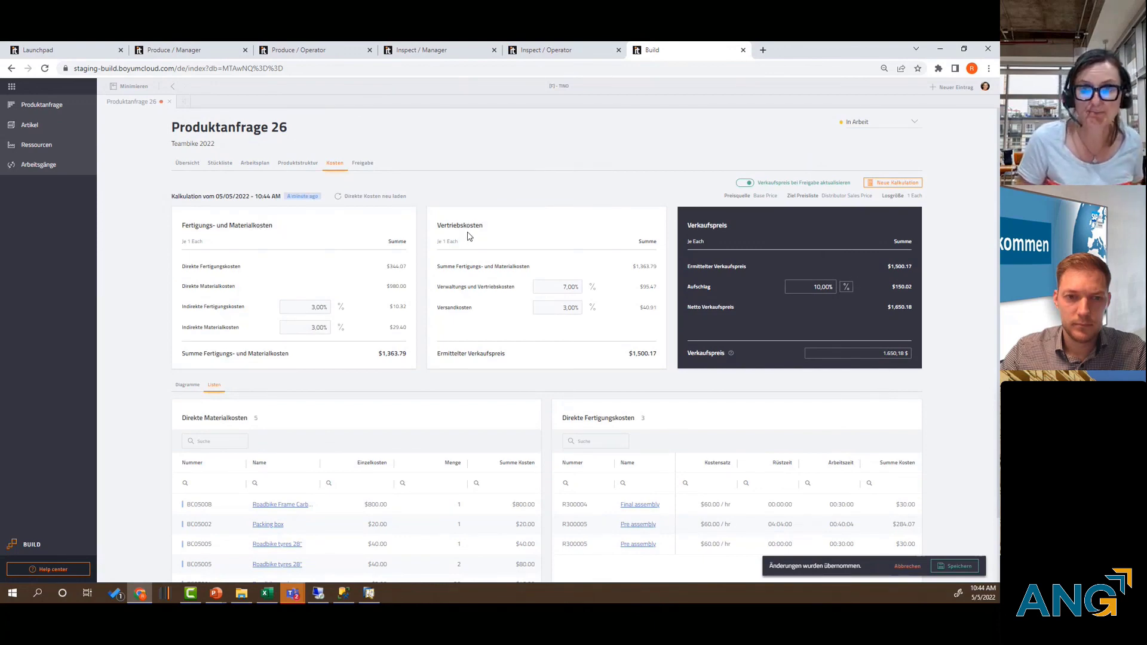
pyautogui.click(361, 168)
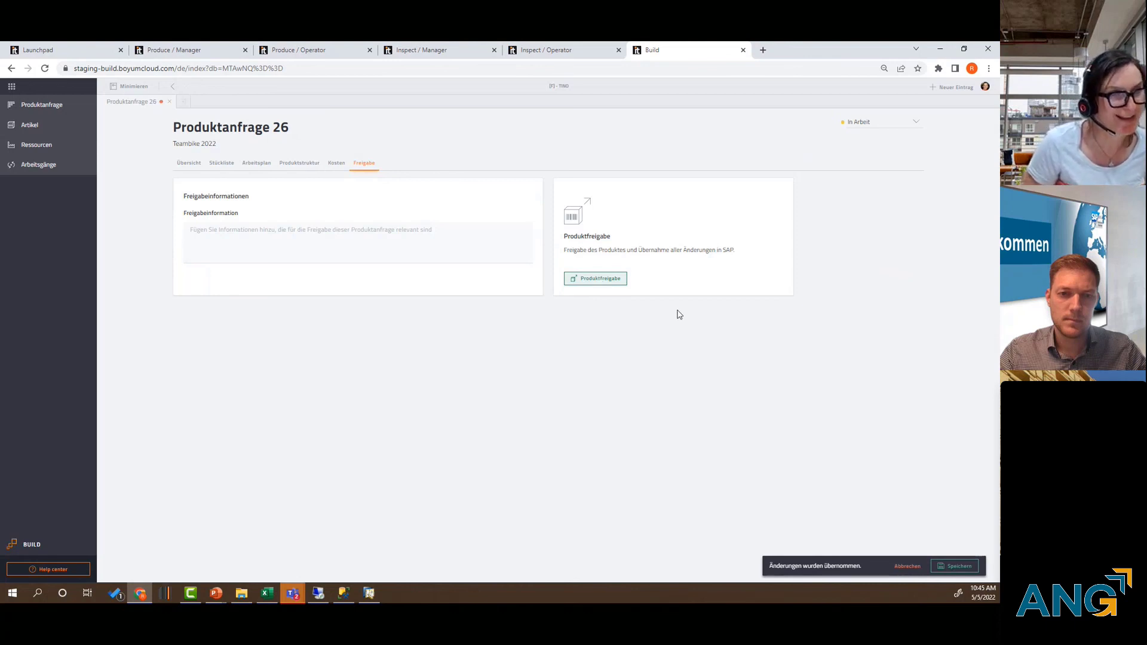
# Return to the Launchpad and switch to the PowerPoint slide show Build_Product_overview_DE.pptx with the Produktmanager slide
pyautogui.click(74, 55)
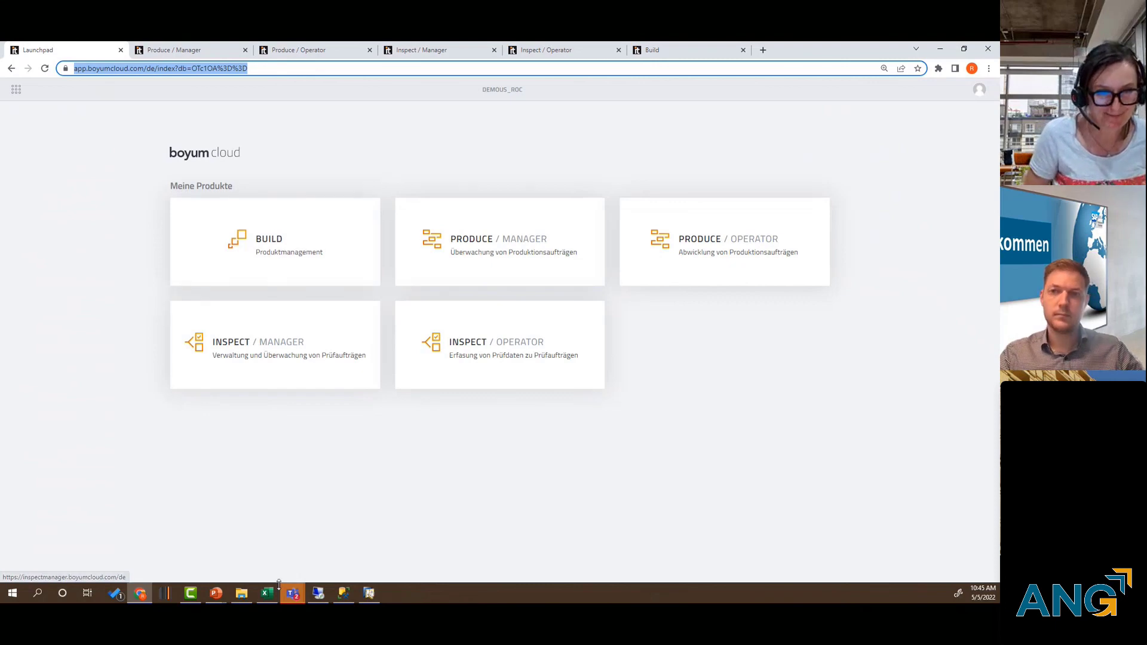
pyautogui.moveTo(216, 599)
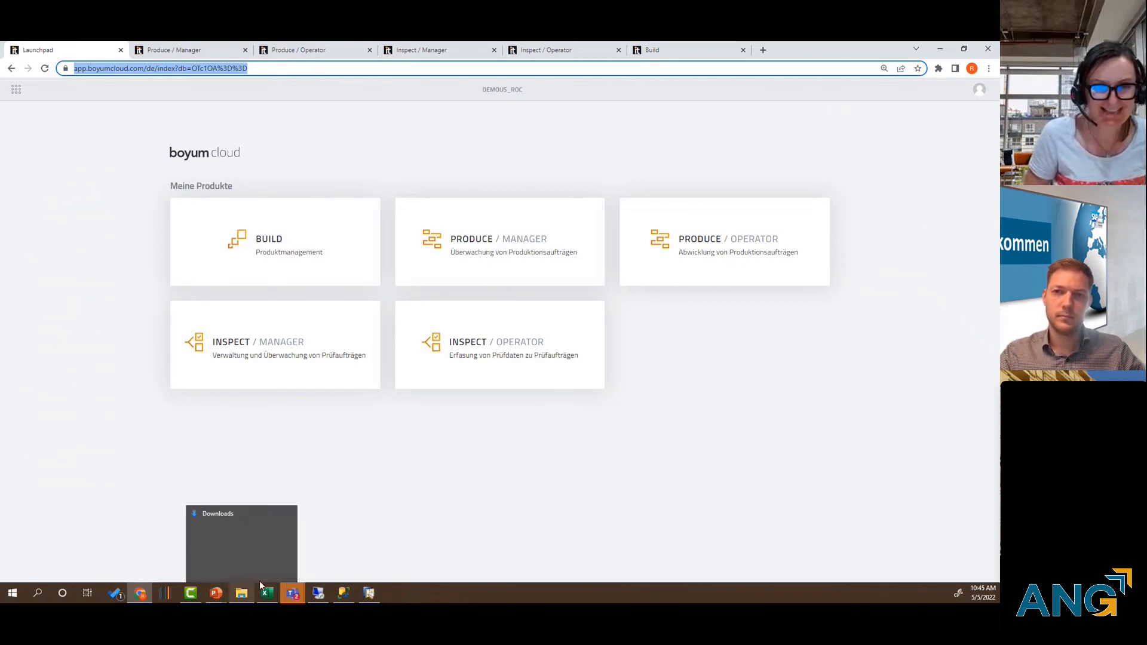
pyautogui.click(212, 593)
pyautogui.click(167, 549)
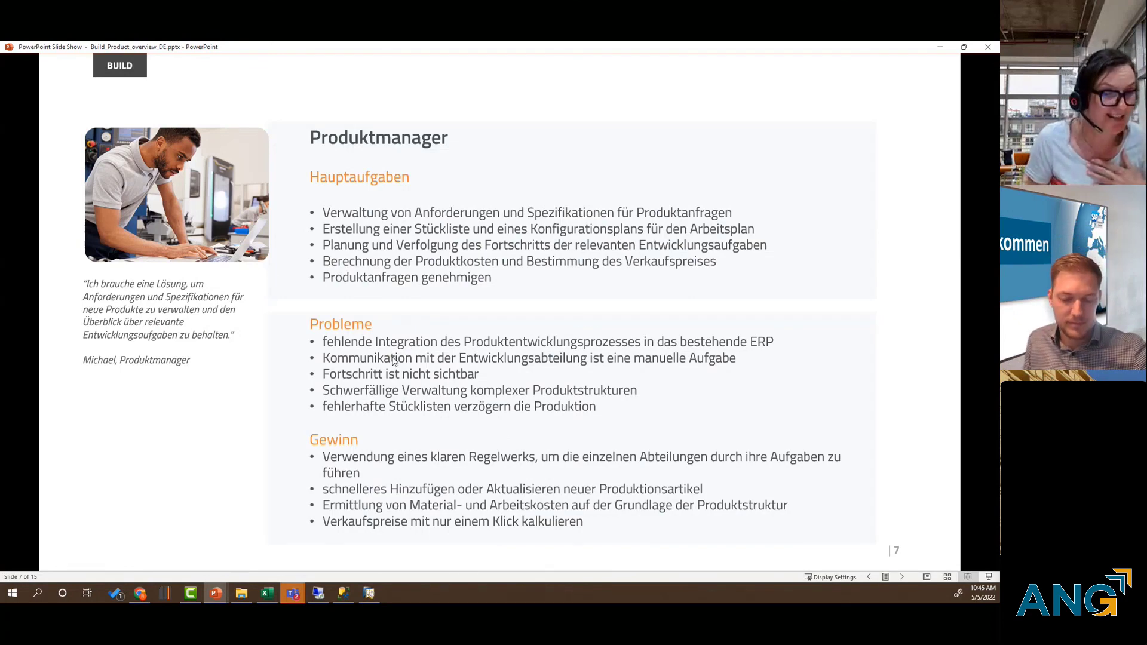
# Switch back to Chrome and close the empty new tab to show the boyum cloud Launchpad
pyautogui.click(142, 597)
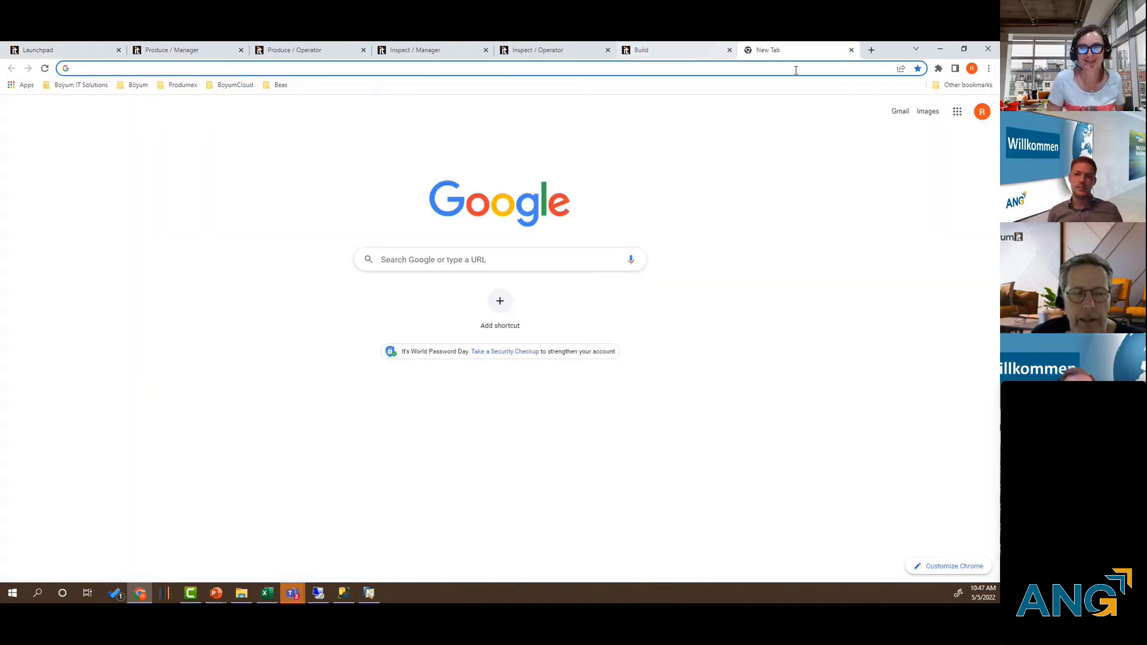
pyautogui.click(852, 50)
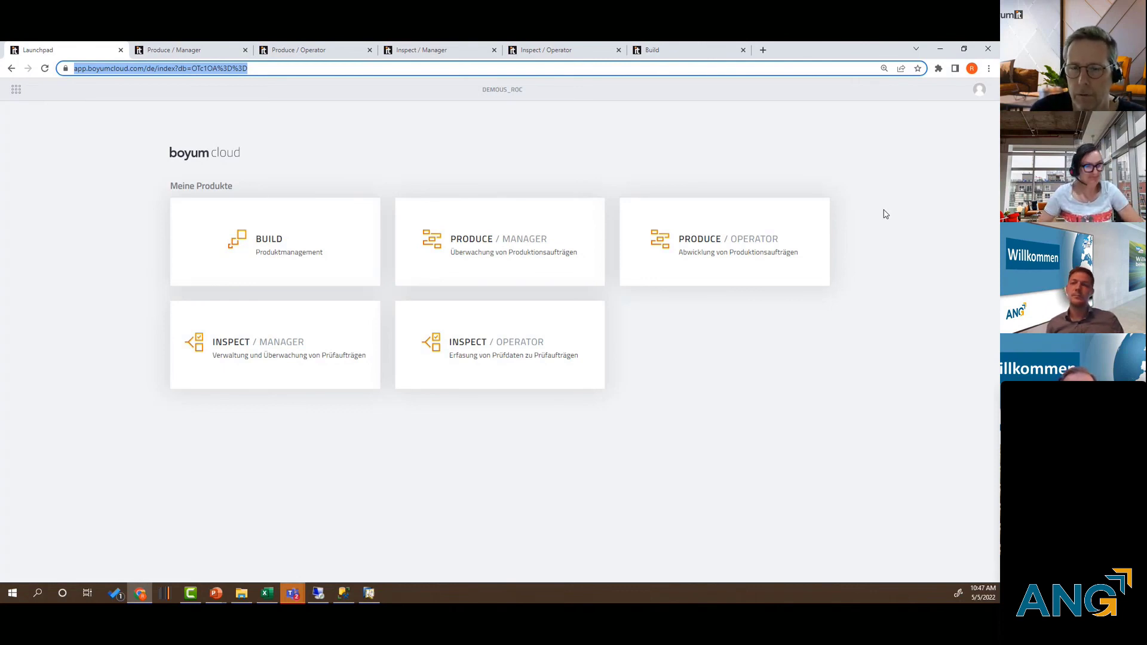
pyautogui.rightClick(886, 214)
pyautogui.press('Escape')
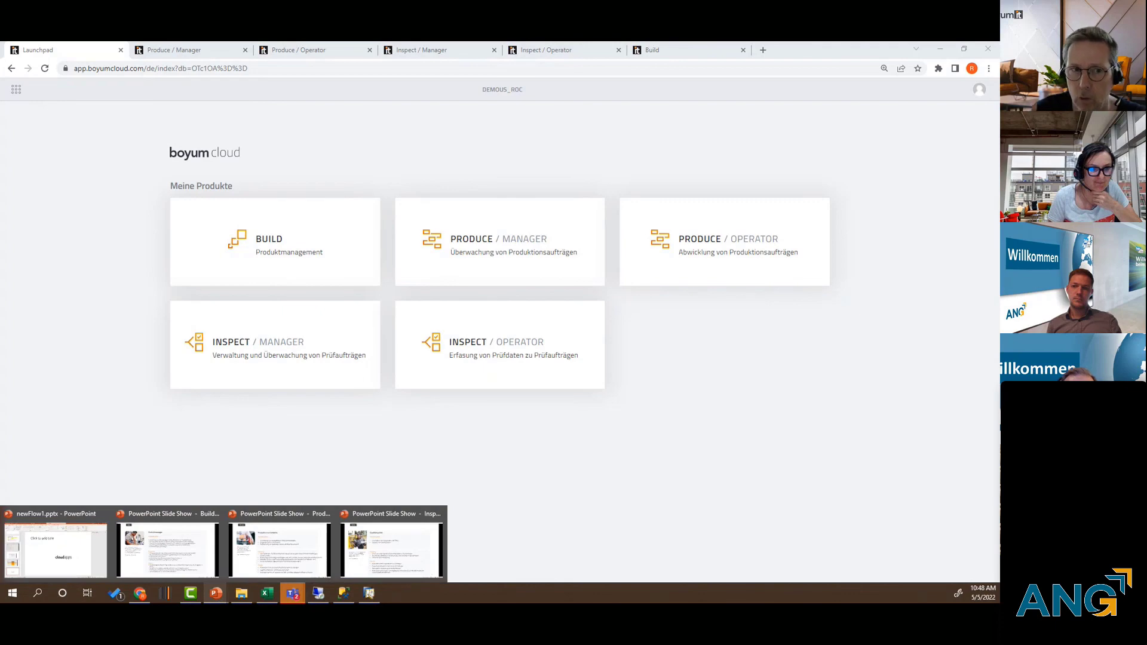
# Switch to the presentation newFlow1.pptx in PowerPoint and show its cloudapps slide
pyautogui.click(62, 542)
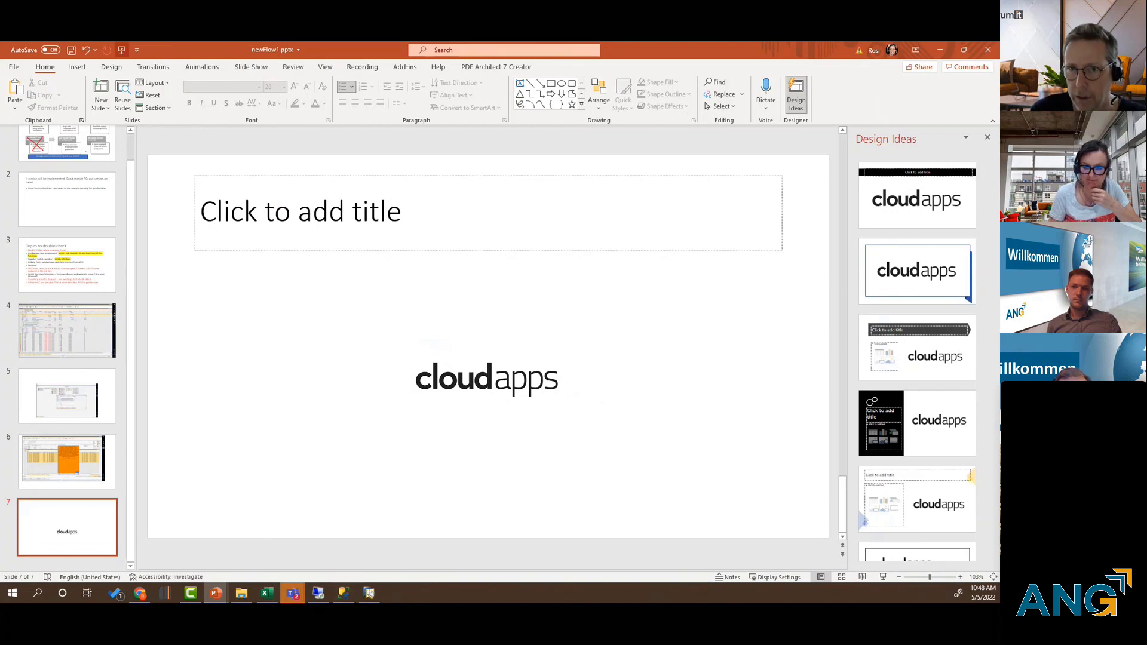
pyautogui.click(200, 213)
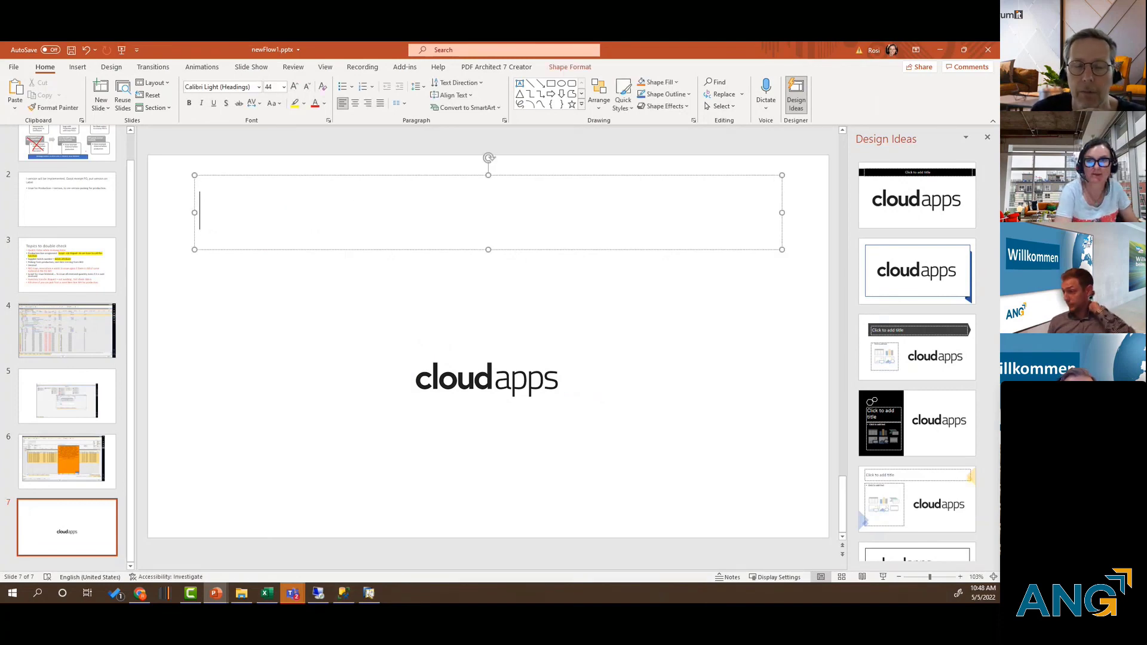
pyautogui.click(766, 108)
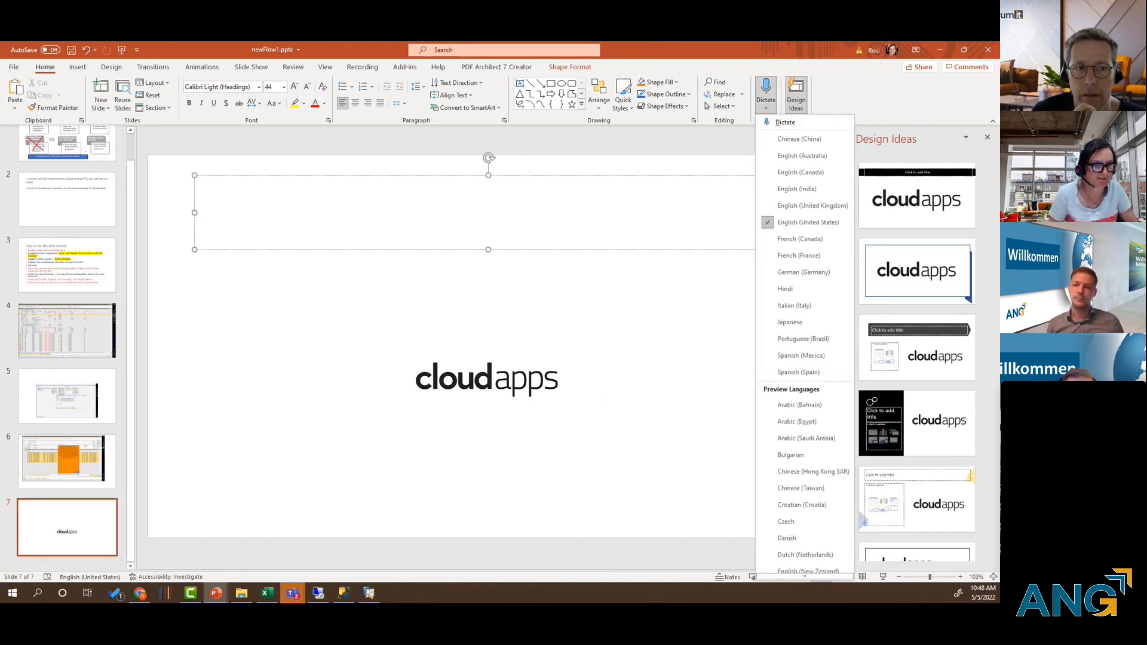
pyautogui.press('Escape')
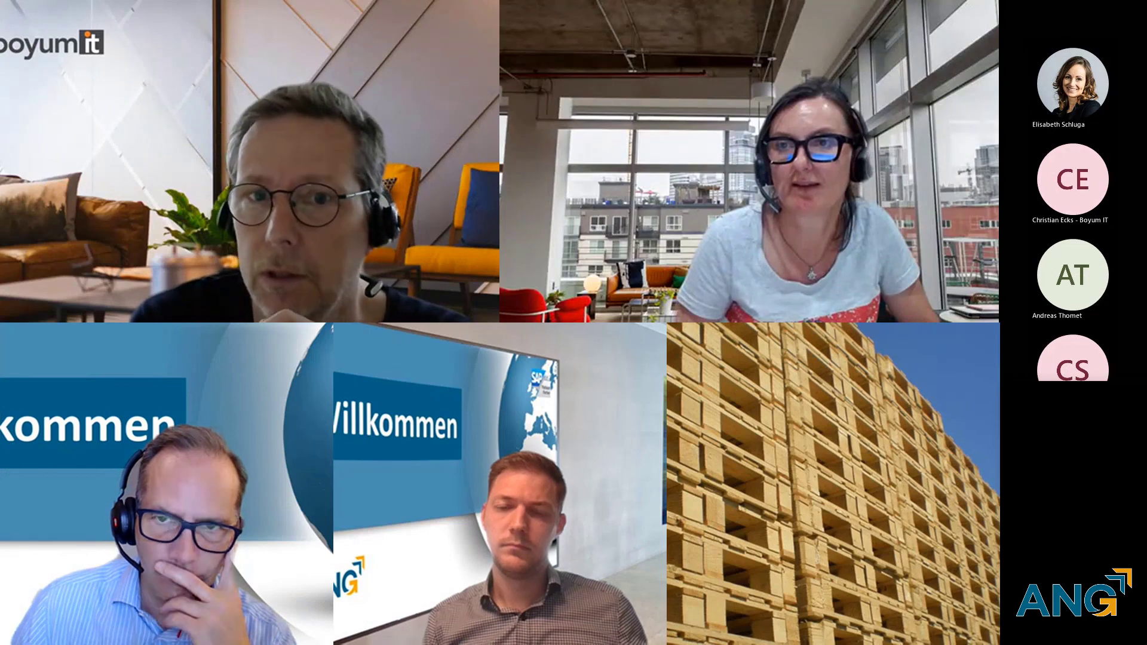